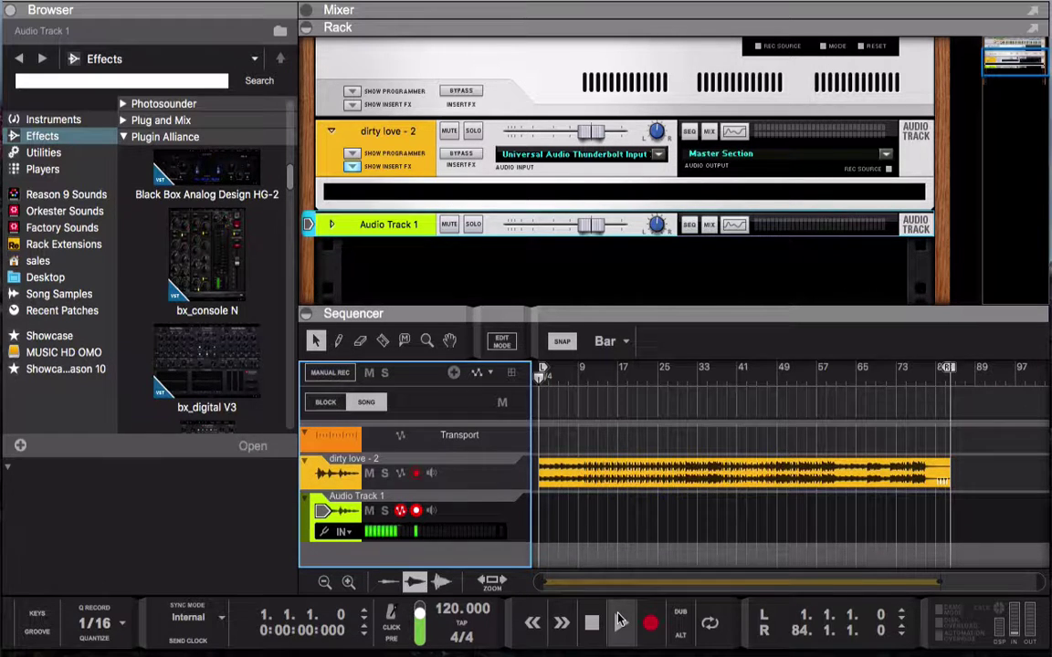
Play the song from the start to about bar 10, and lower the level of the dirty love - 2 track.
click(620, 621)
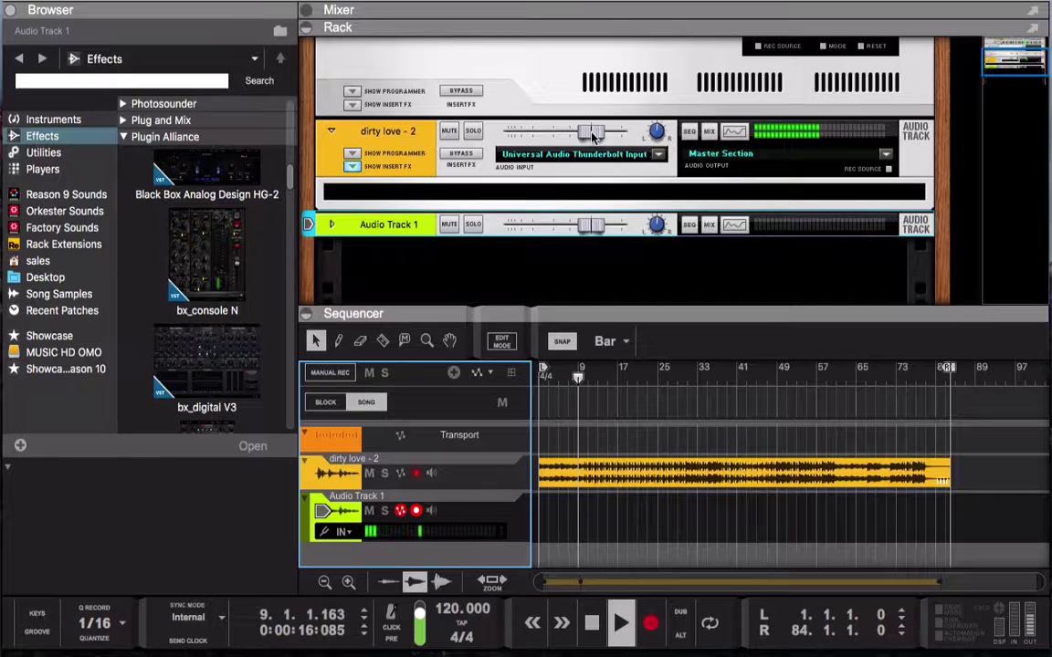
key(space)
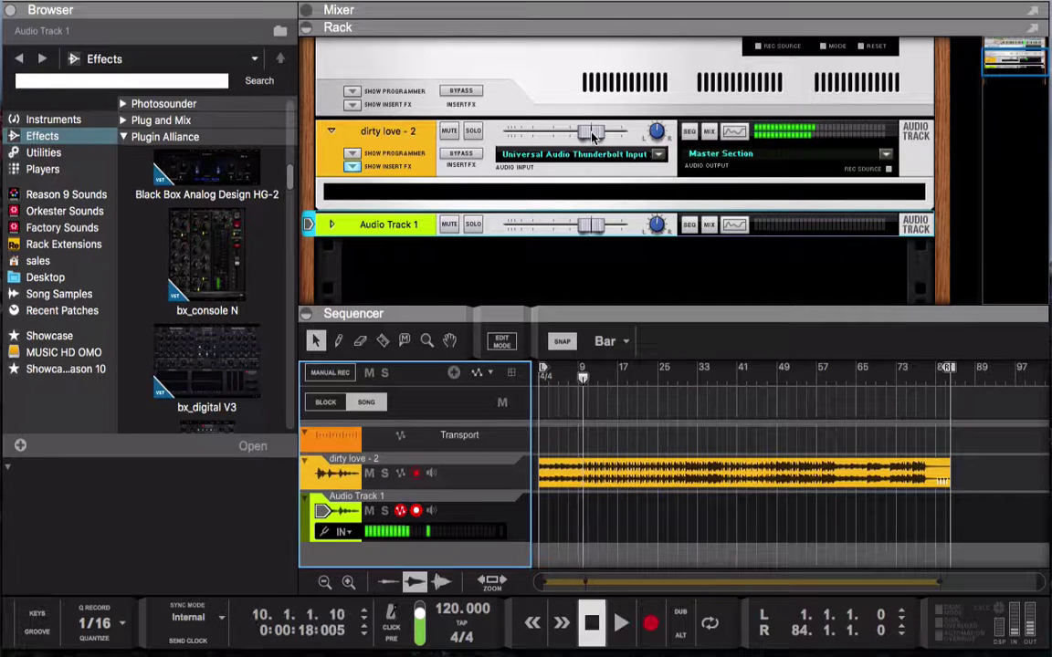
drag(593, 135, 577, 135)
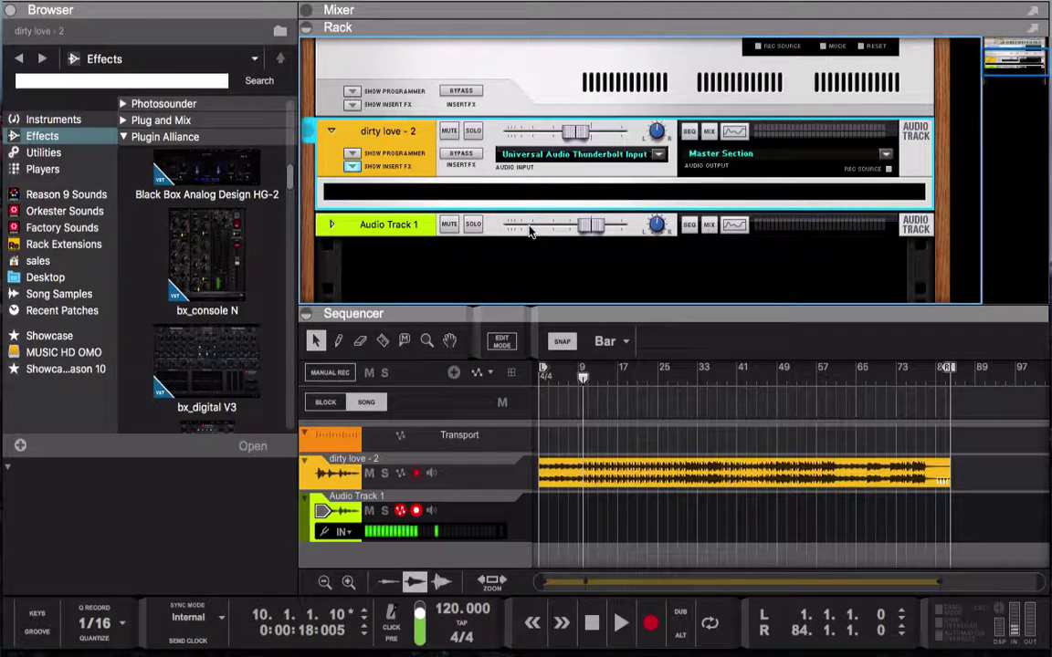
Show the mixer and enlarge it to fill the space of the rack and sequencer.
scroll(538, 201, up, 5)
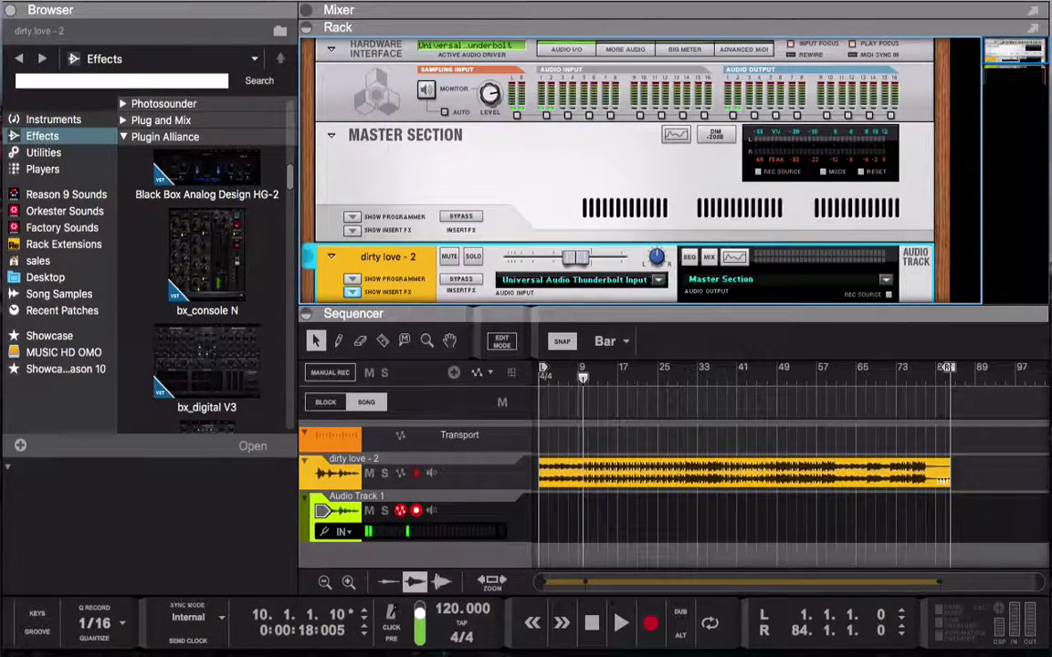
click(306, 11)
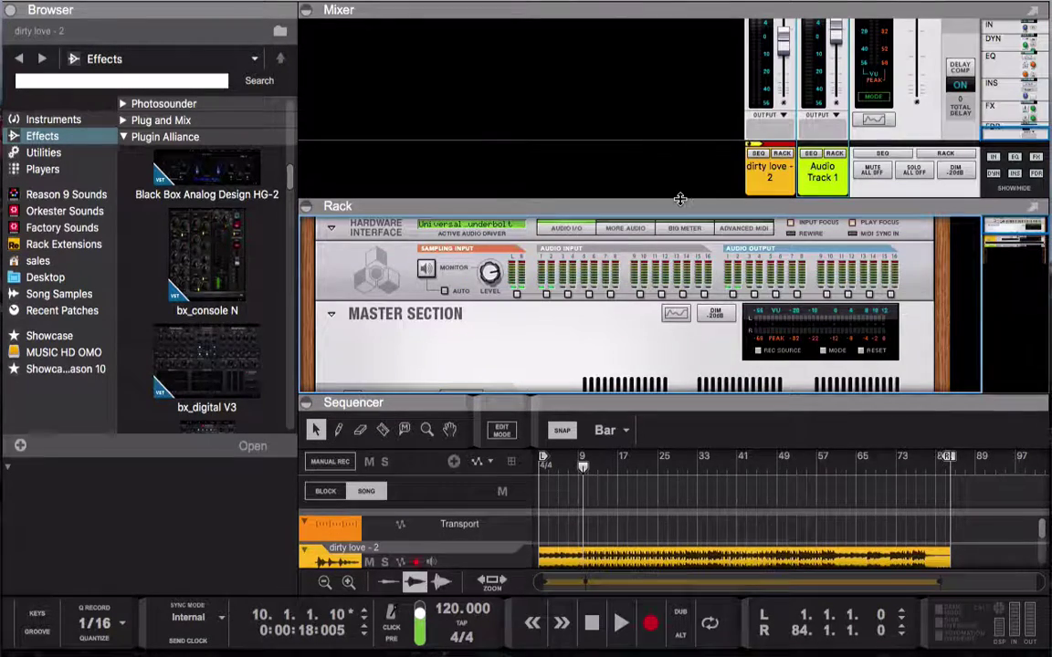
drag(680, 199, 680, 561)
scroll(767, 365, up, 6)
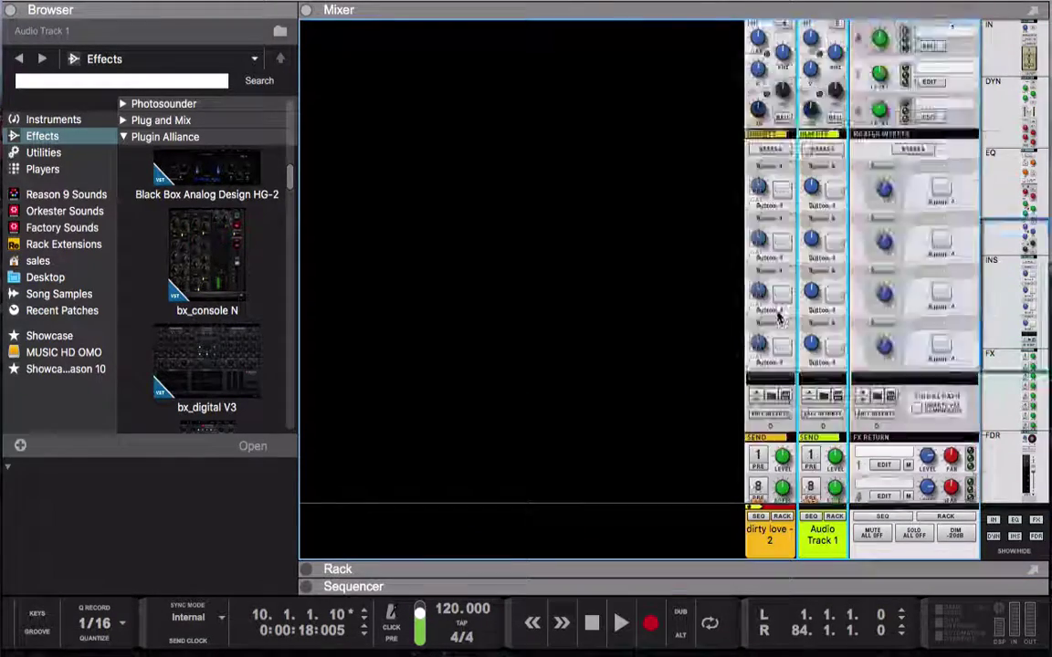
Create a parallel channel for dirty love - 2 in the mixer and select the original channel.
scroll(779, 314, down, 5)
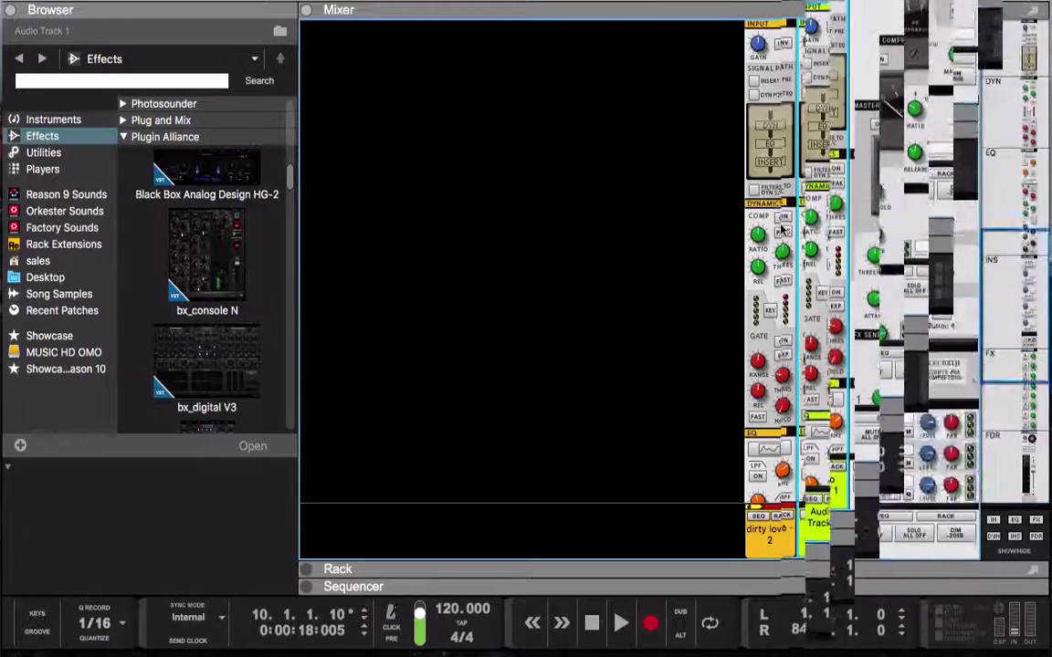
scroll(779, 315, down, 3)
click(717, 536)
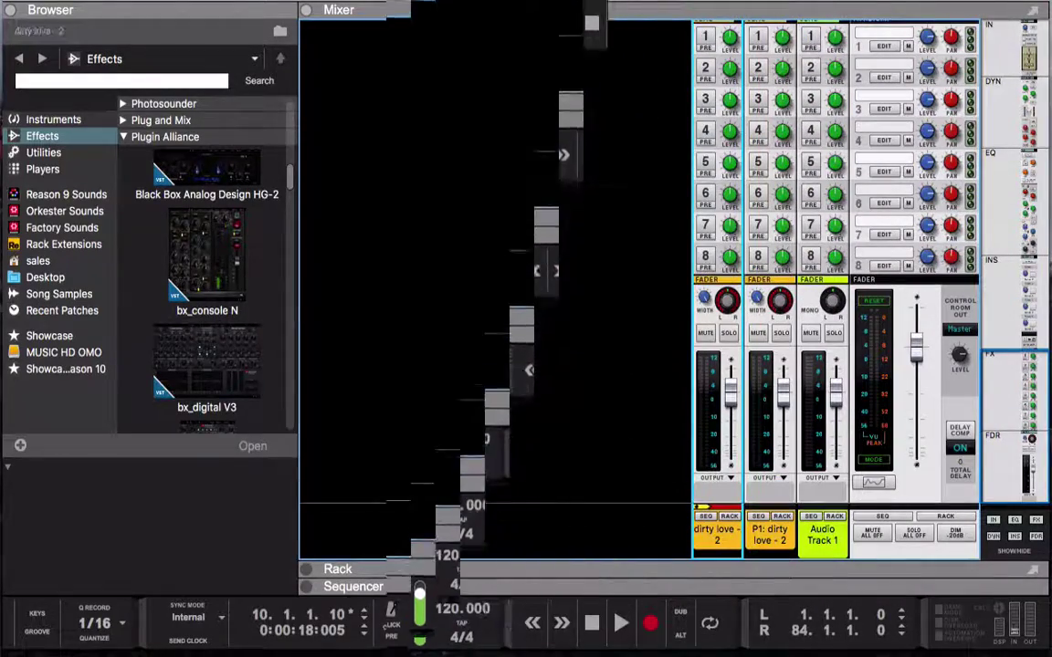
Look through the Plugin Alliance effects in the browser, from bx_console N to Vertigo VSM-3.
click(185, 228)
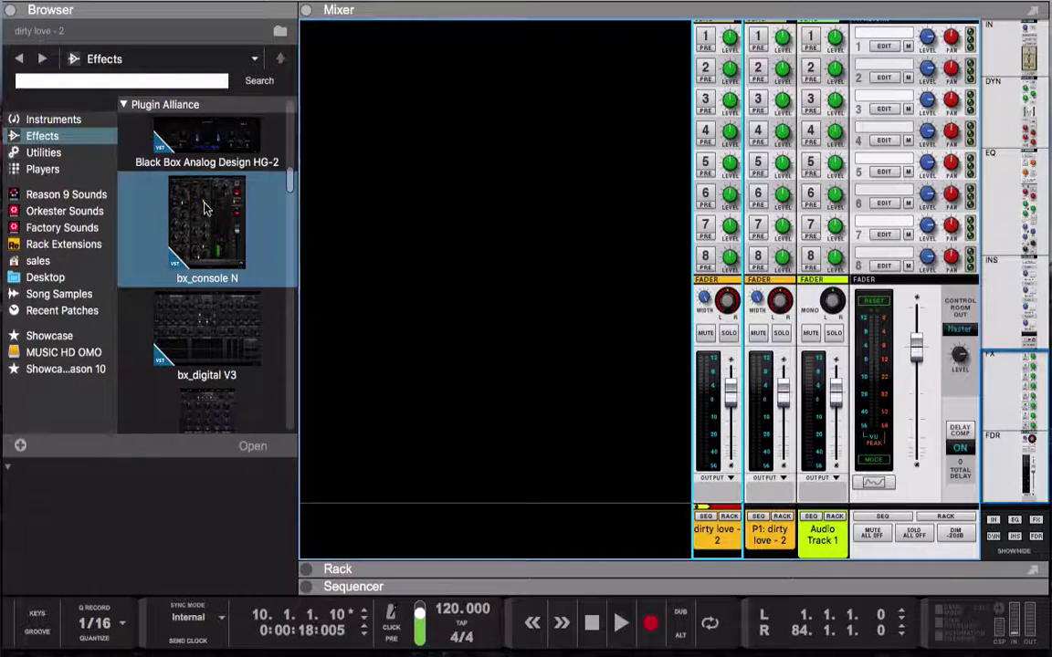
scroll(204, 208, down, 2)
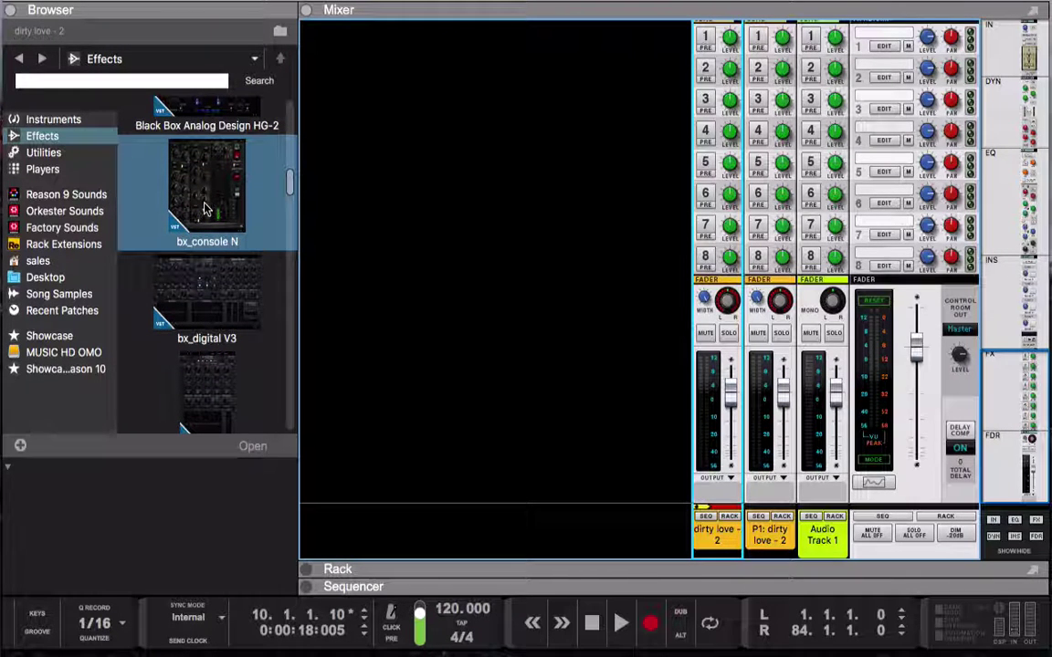
scroll(204, 209, down, 6)
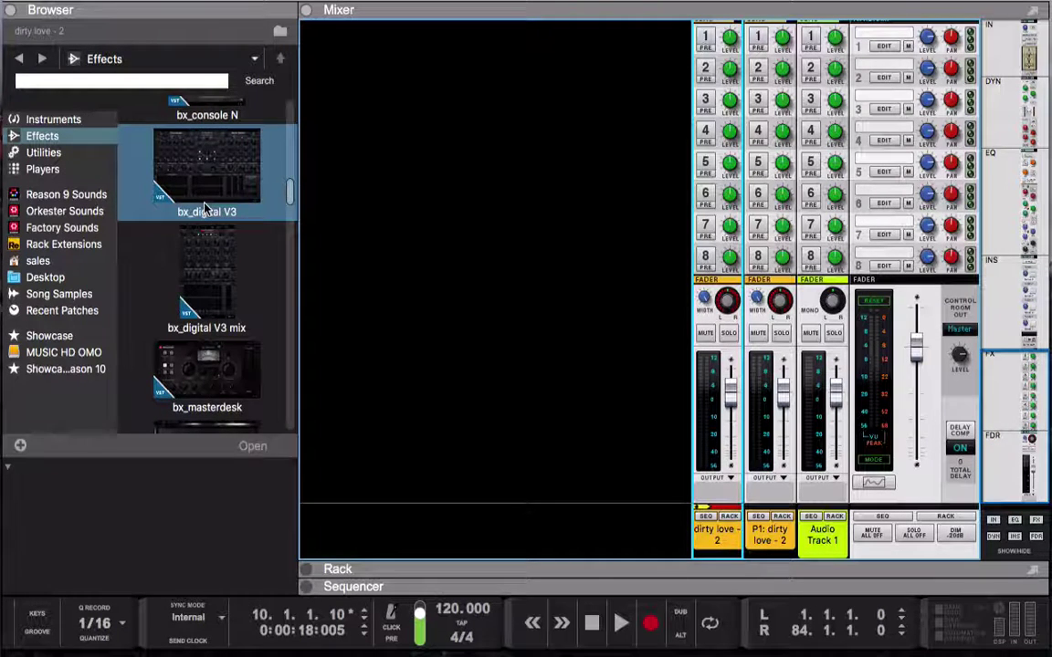
scroll(204, 209, down, 4)
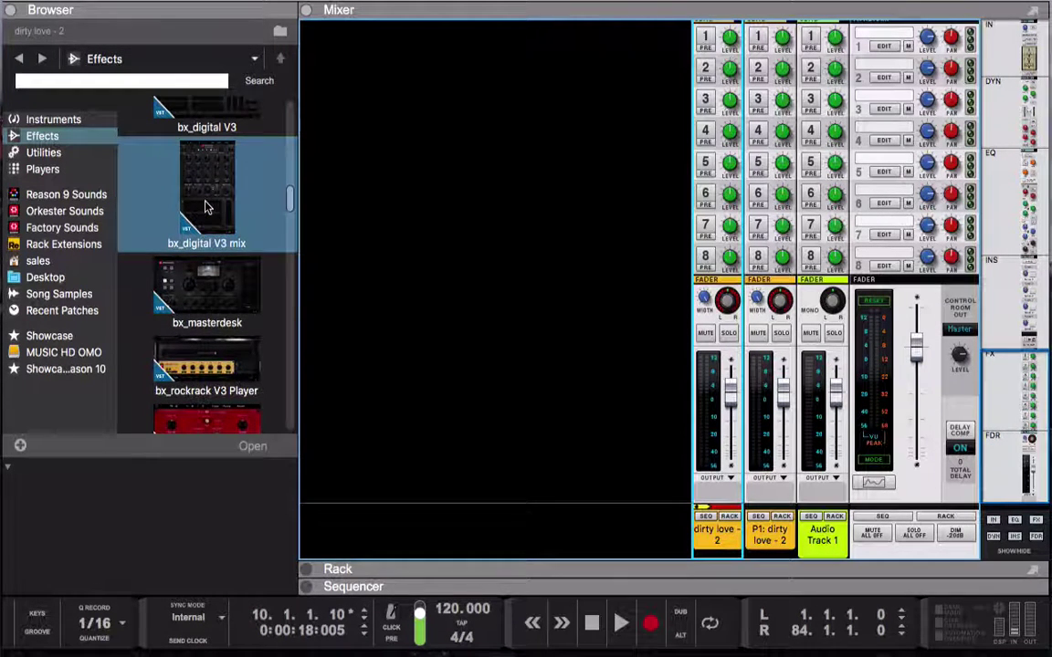
scroll(218, 253, down, 6)
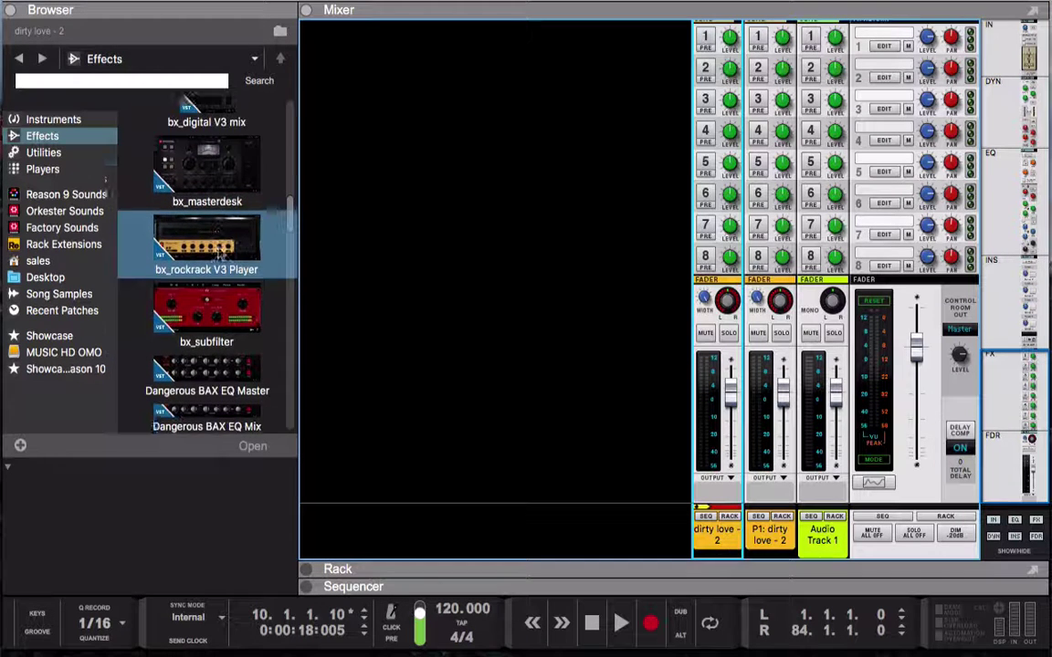
scroll(219, 253, down, 1)
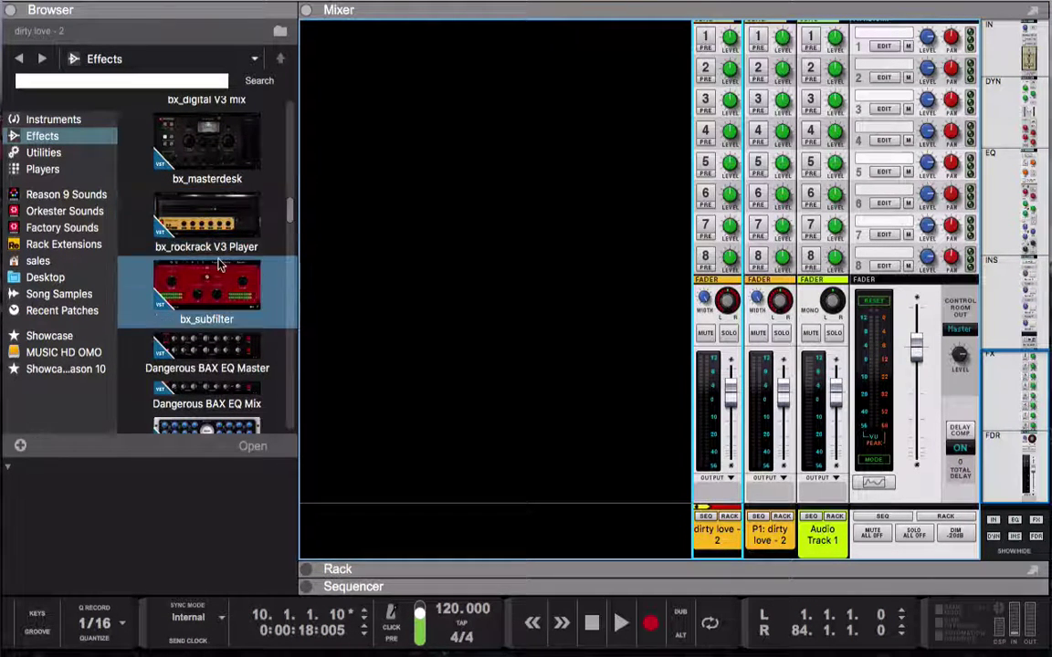
scroll(218, 264, down, 5)
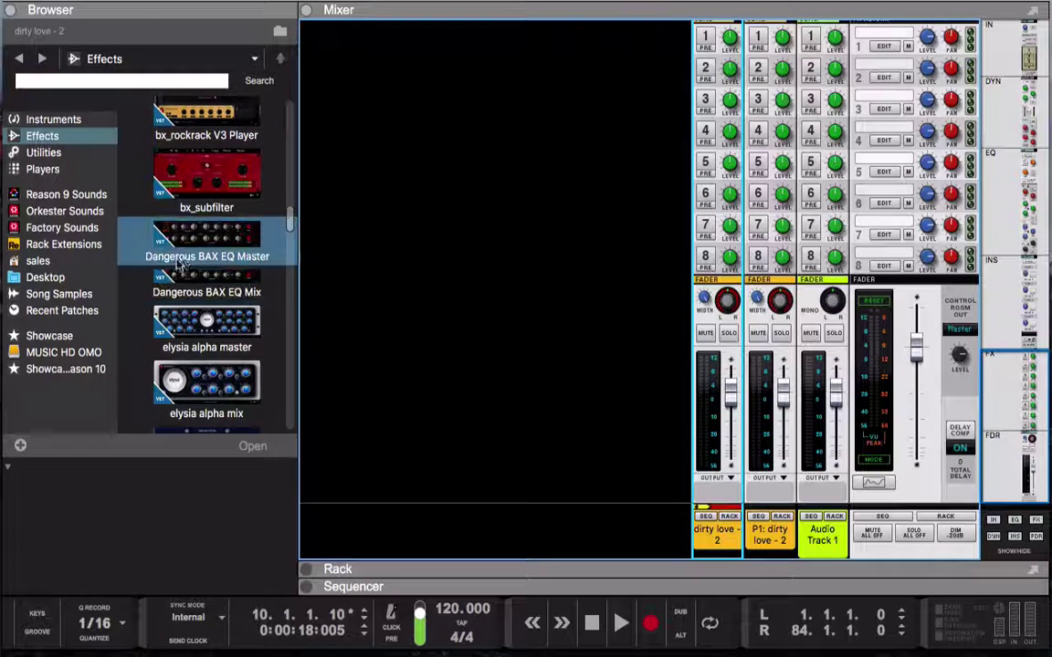
click(252, 263)
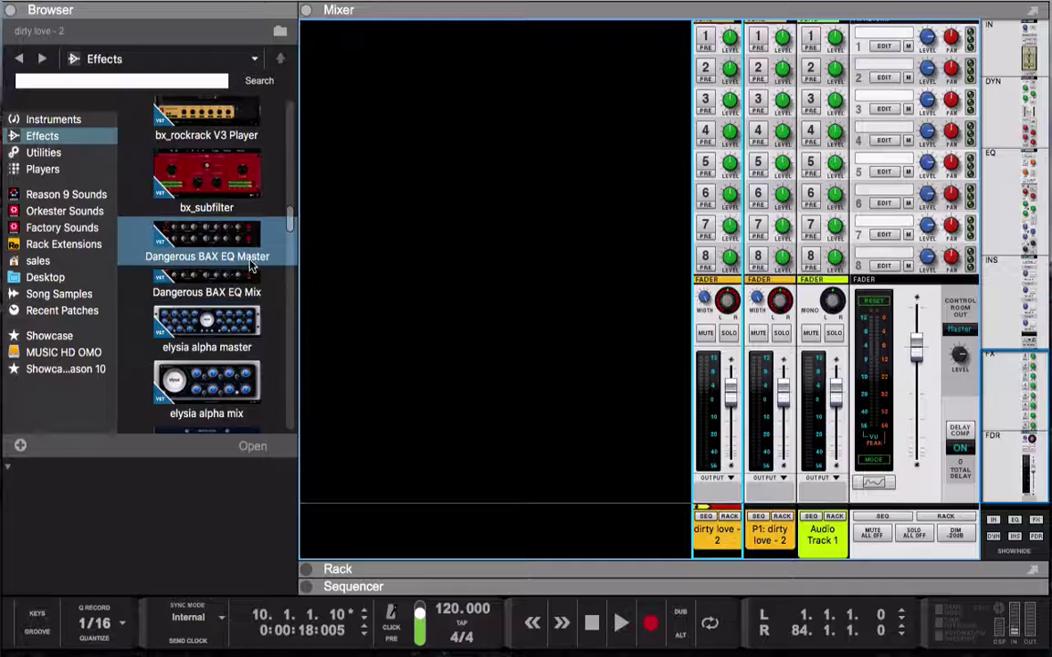
scroll(252, 279, down, 2)
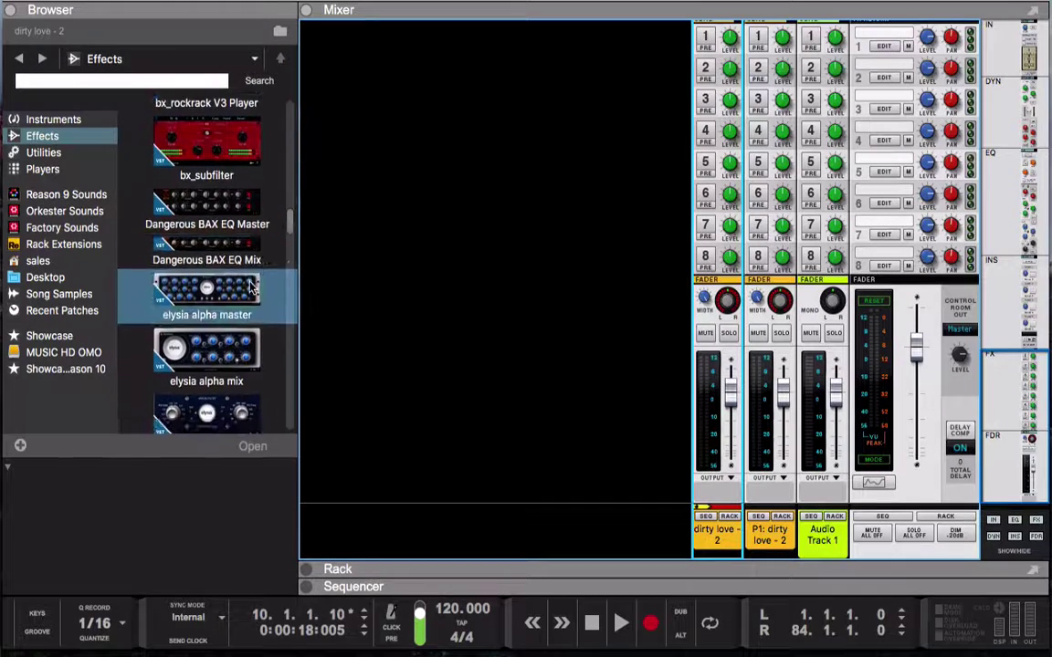
scroll(252, 288, down, 4)
click(230, 253)
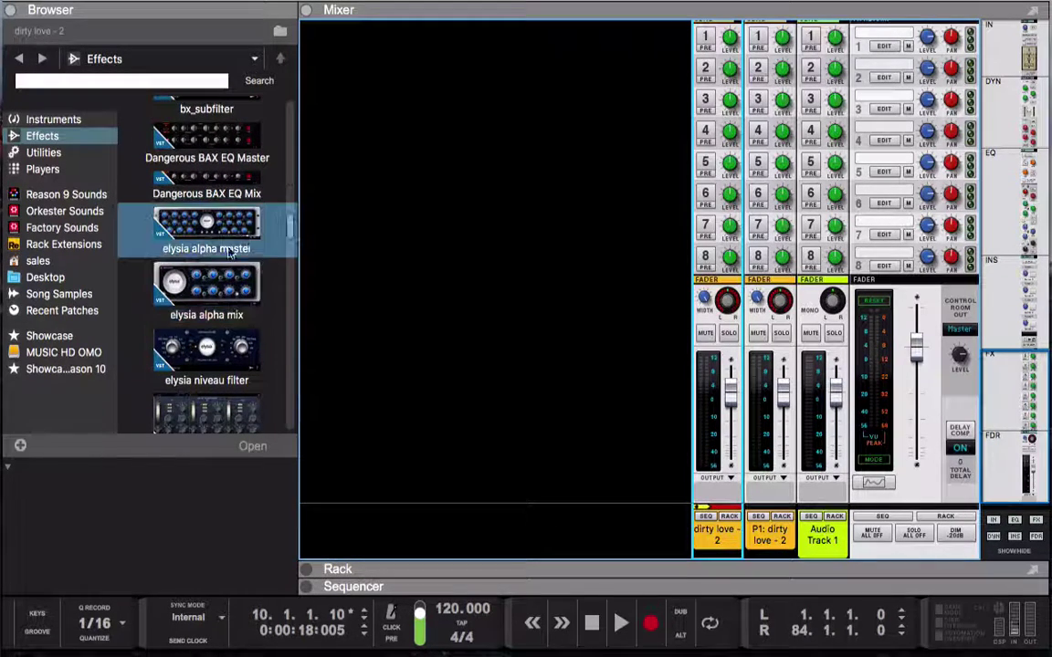
click(220, 274)
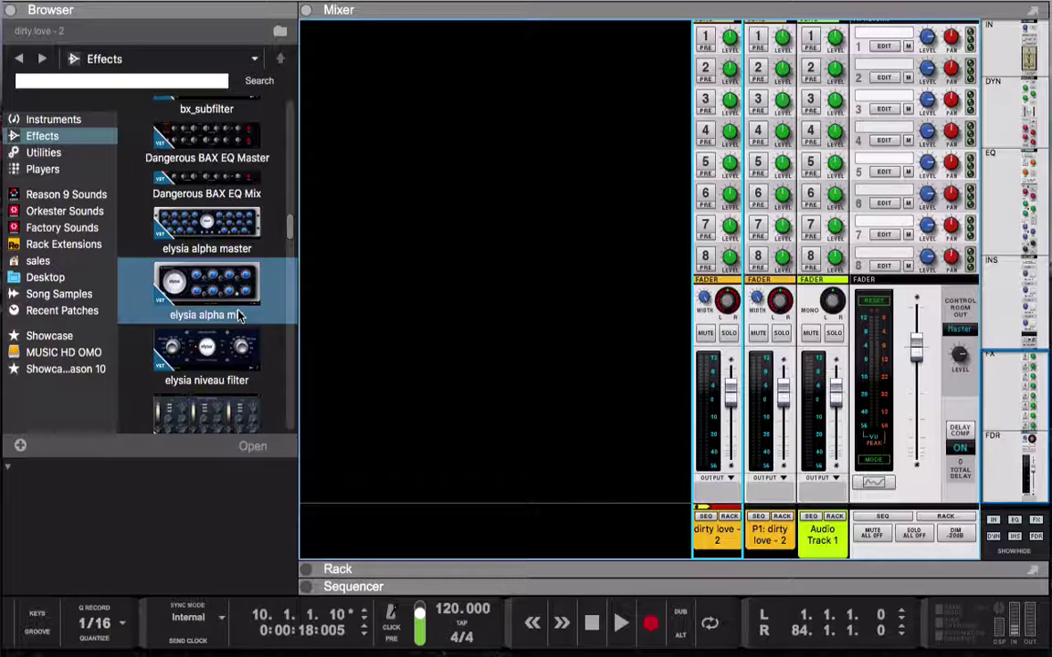
scroll(228, 292, down, 6)
click(204, 262)
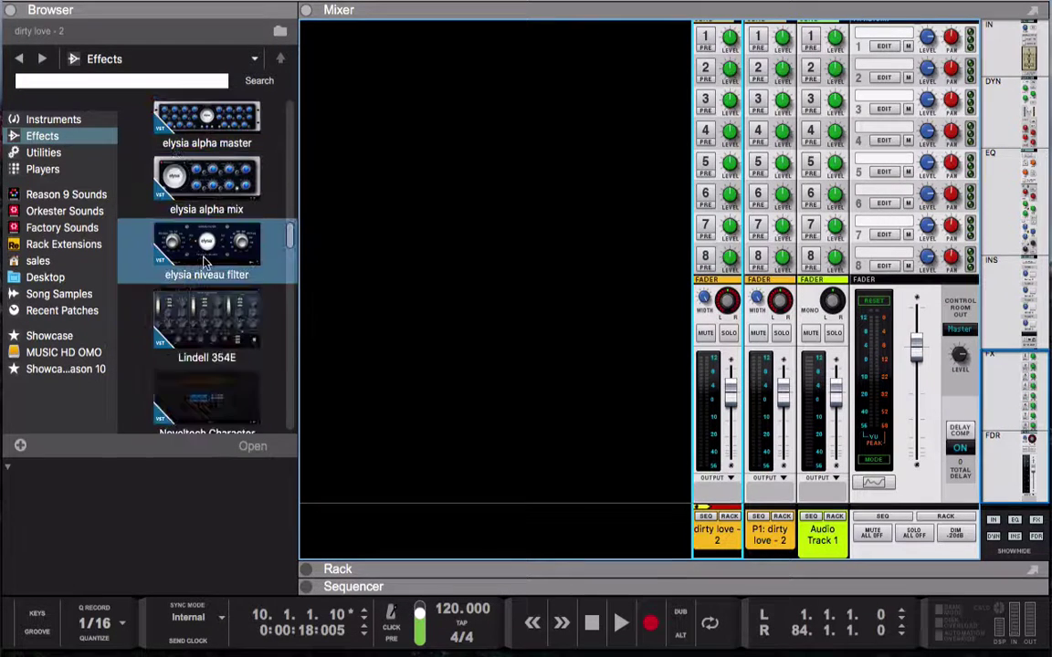
click(193, 306)
scroll(219, 333, down, 1)
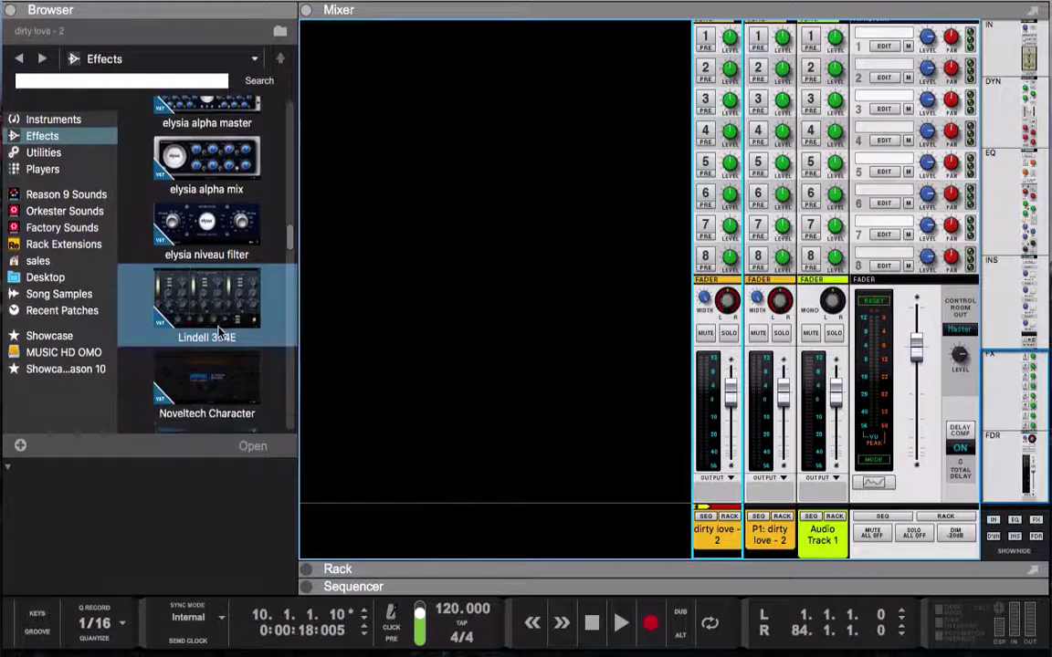
scroll(219, 331, down, 2)
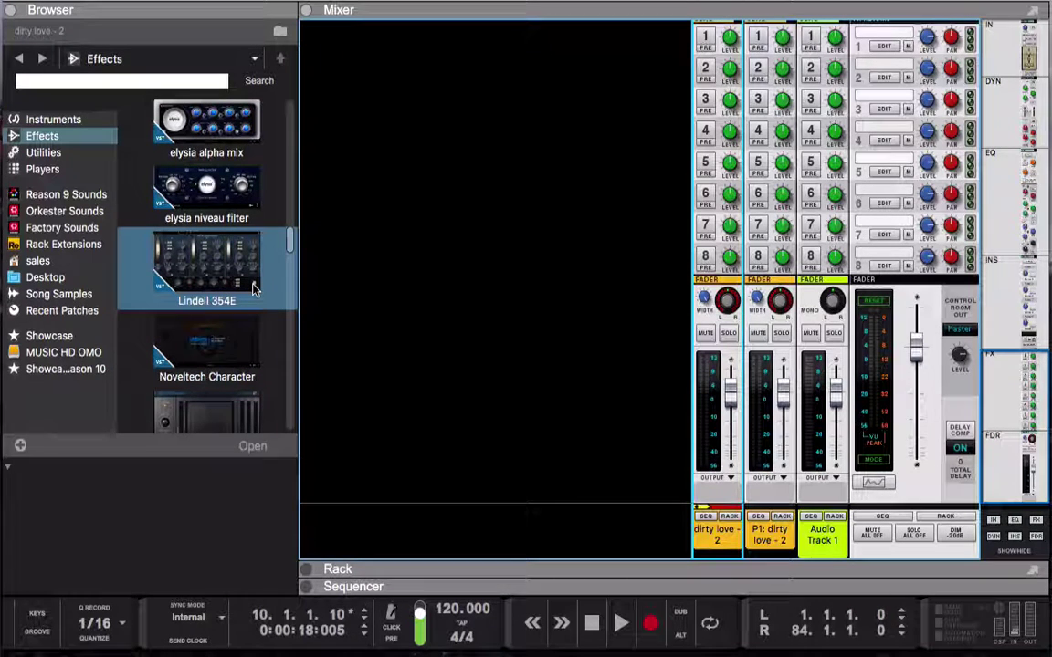
scroll(254, 289, down, 5)
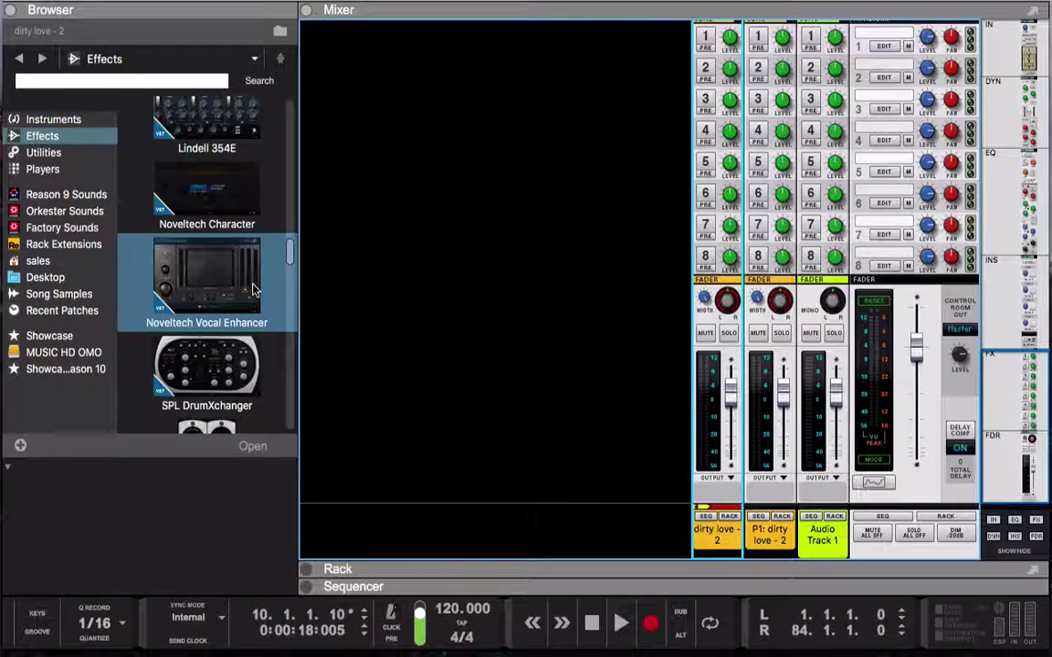
scroll(254, 288, down, 3)
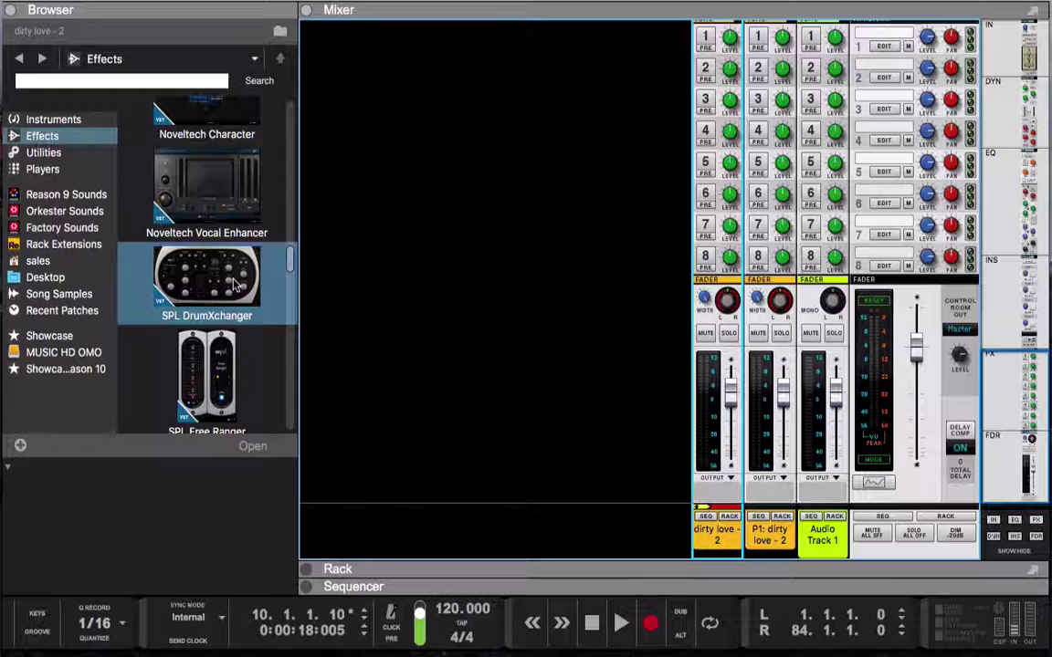
scroll(236, 260, down, 4)
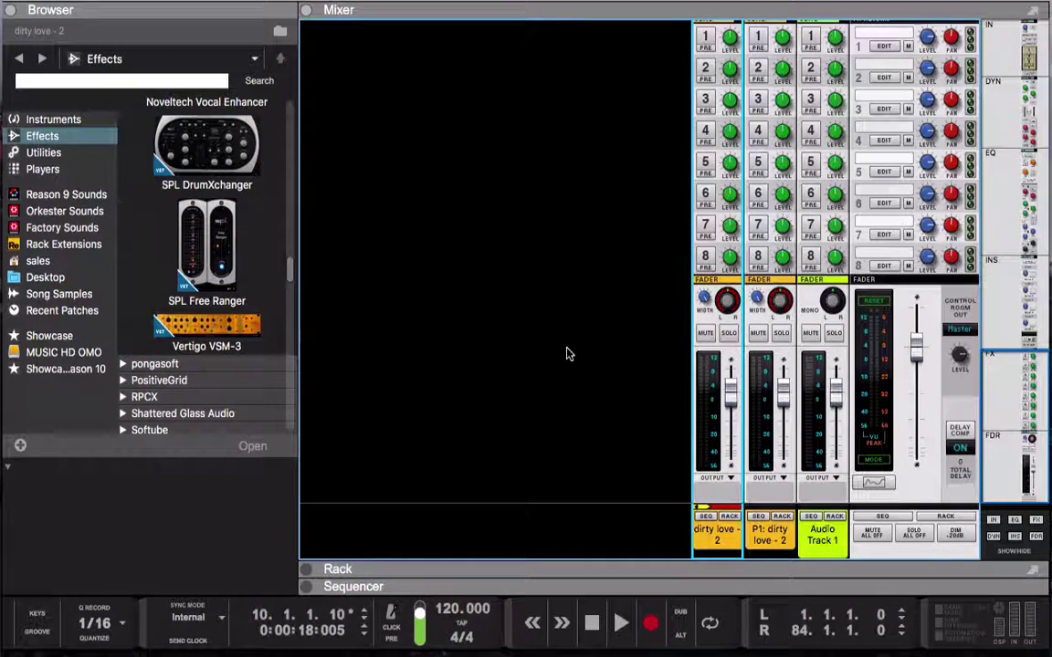
Show the rack and sequencer again alongside the mixer.
click(306, 568)
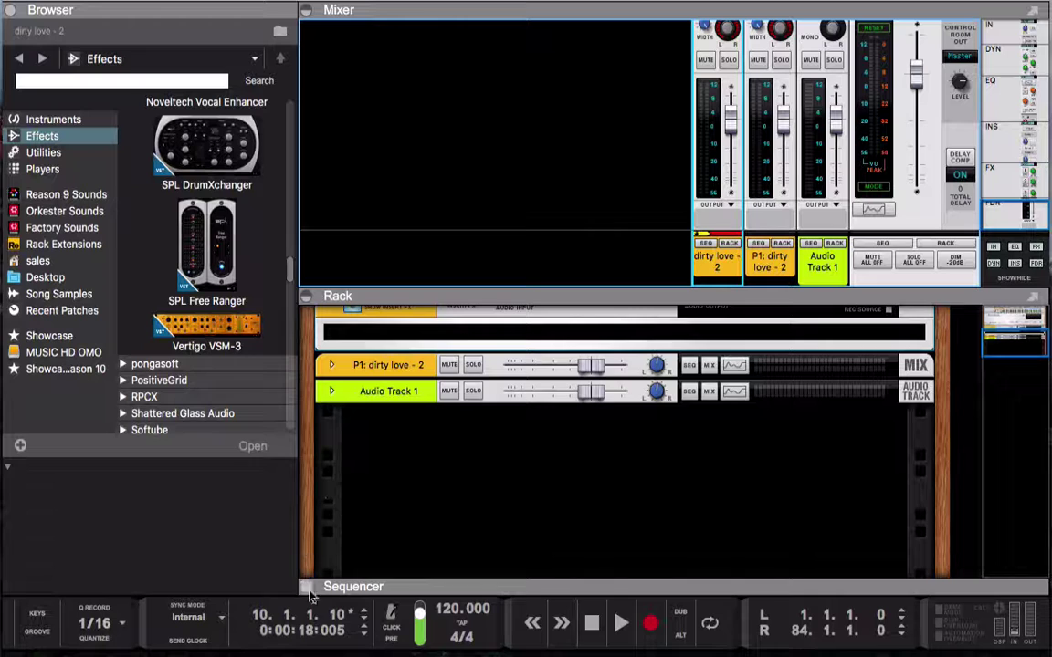
click(307, 588)
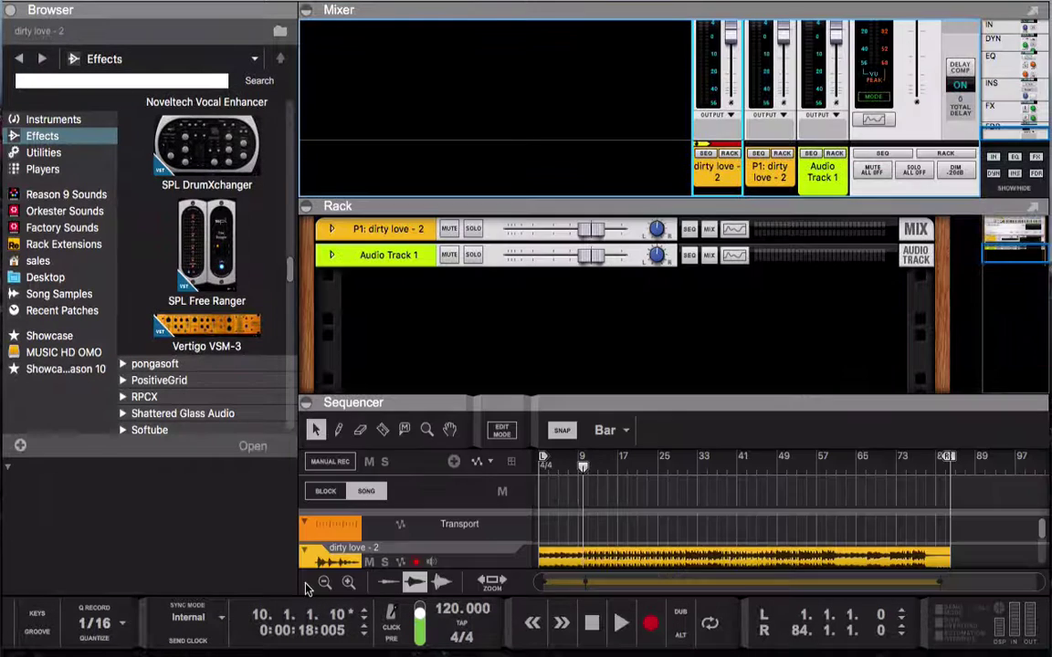
drag(423, 399, 439, 227)
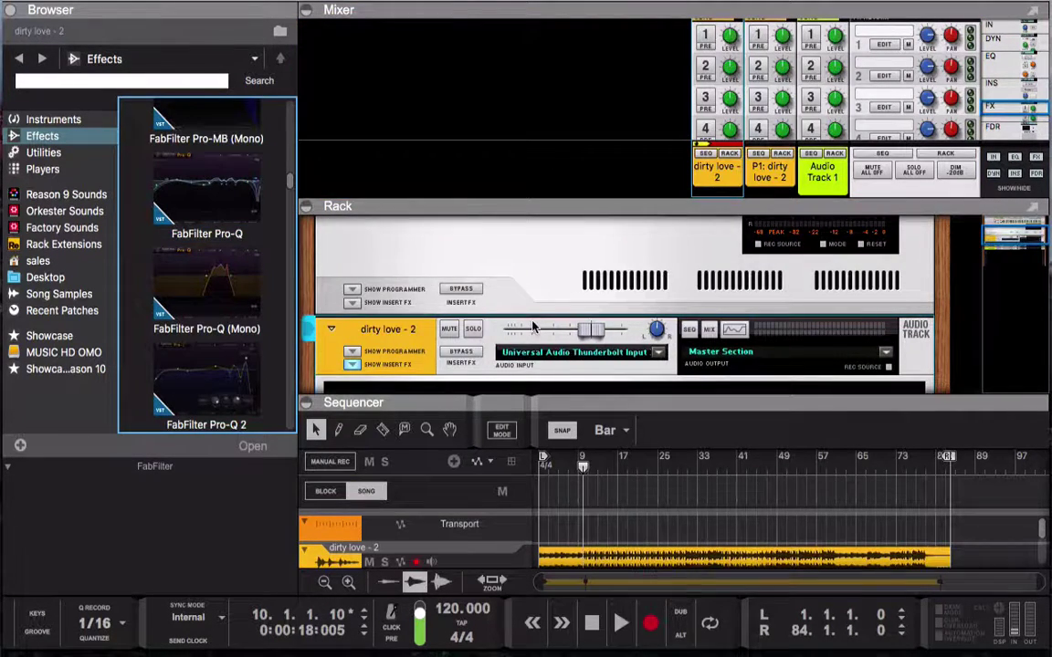
Add the FabFilter Pro-Q effect from the browser to the Master Section's insert FX in the rack.
scroll(534, 326, down, 3)
scroll(534, 326, up, 2)
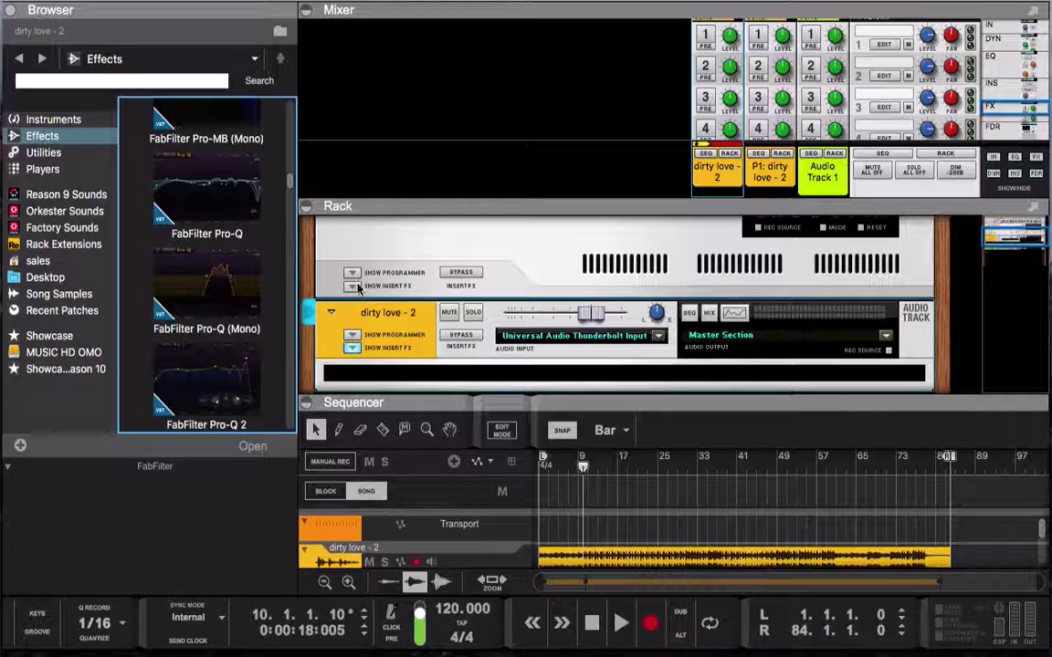
mouse_move(220, 187)
mouse_down()
mouse_move(201, 185)
mouse_move(447, 316)
mouse_up()
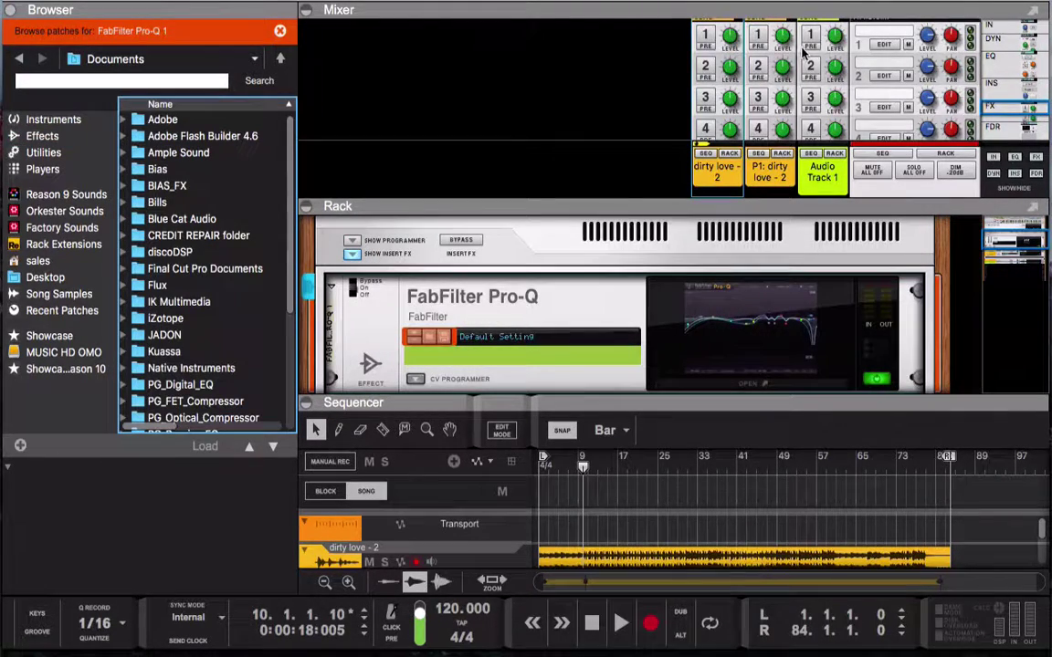
Inspect the FabFilter Pro-Q insert cabling on the back of the rack, and open the plug-in's editor window.
scroll(803, 53, up, 2)
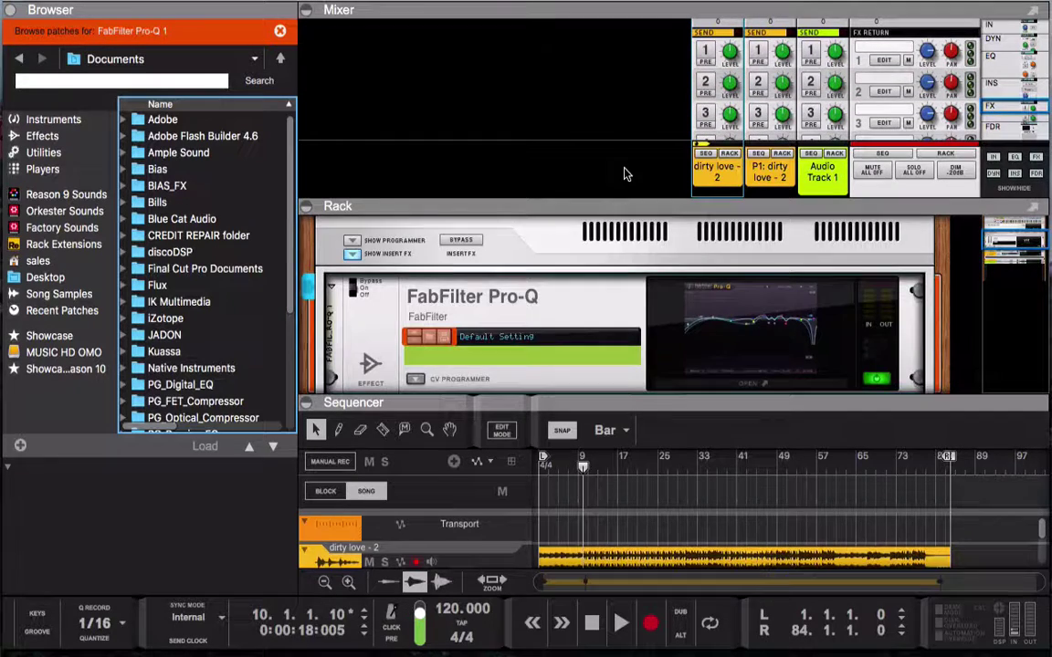
key(Tab)
scroll(719, 266, up, 2)
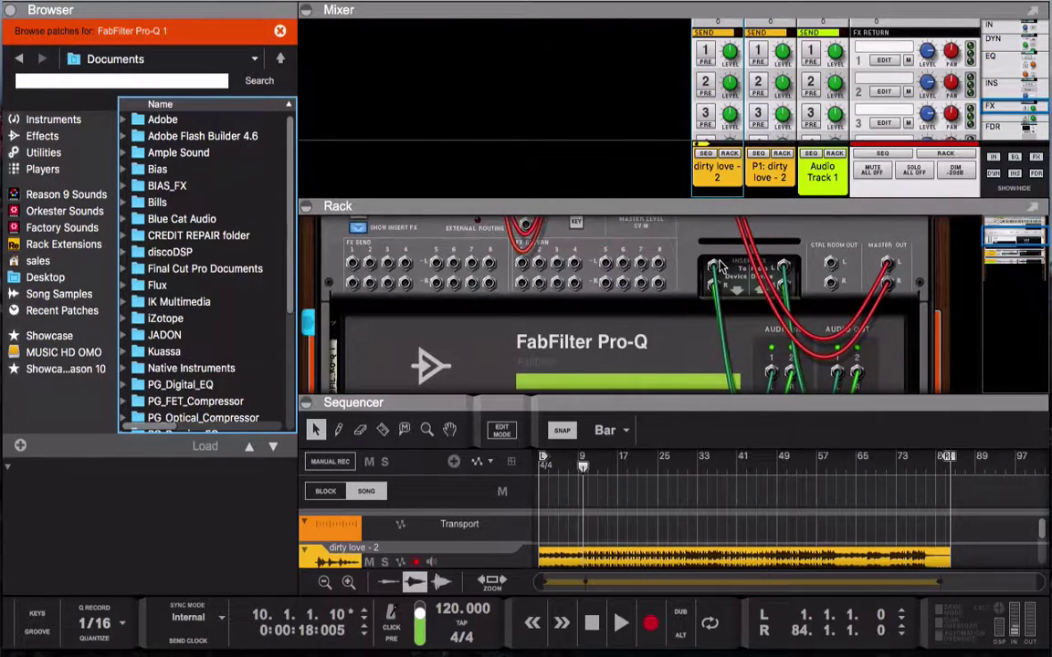
scroll(719, 267, up, 1)
key(Tab)
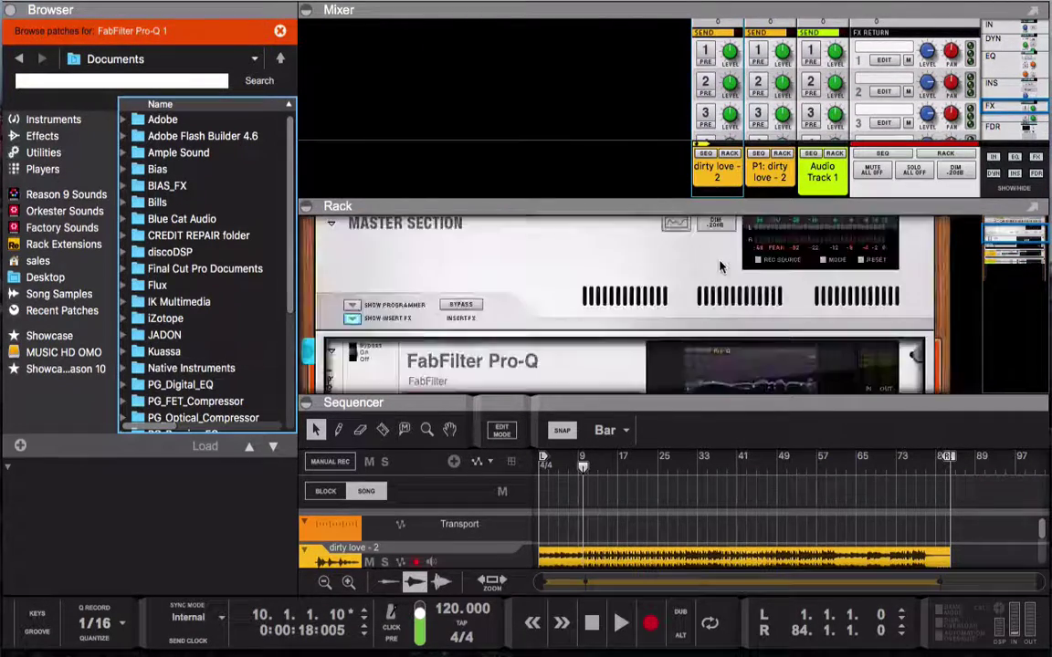
scroll(701, 297, down, 3)
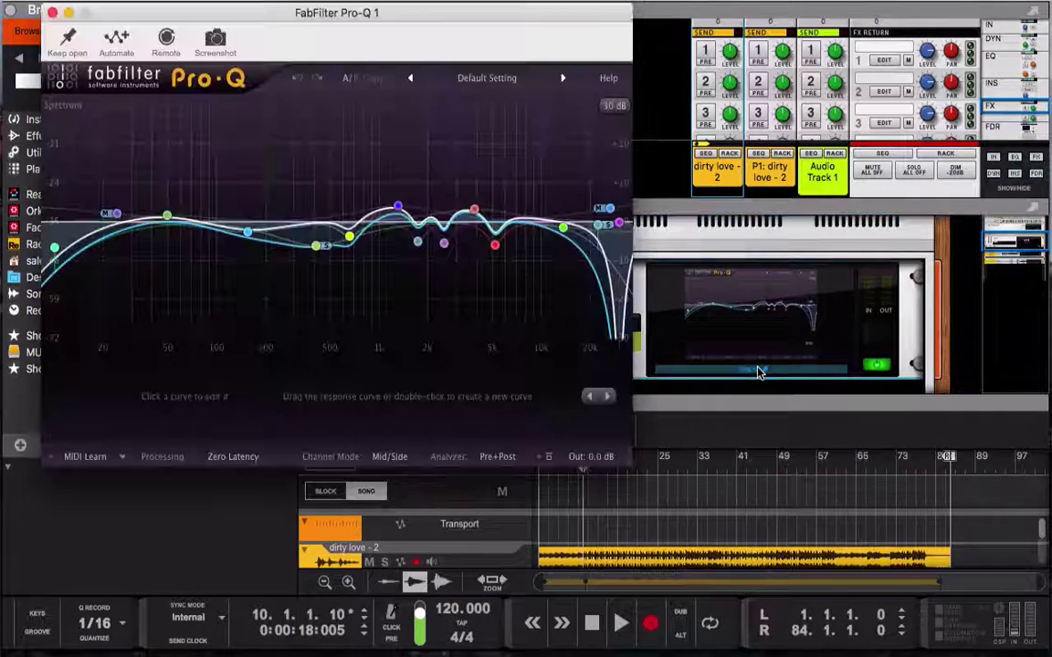
click(685, 331)
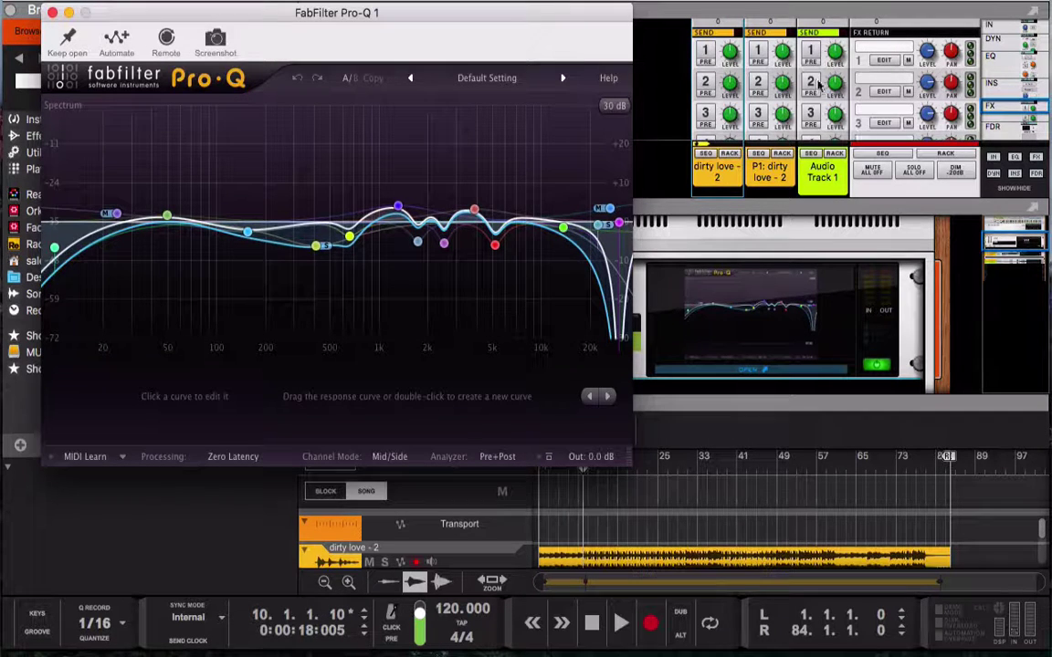
Play the song, close the FabFilter Pro-Q editor and use the device's bypass switch to compare the mix.
key(space)
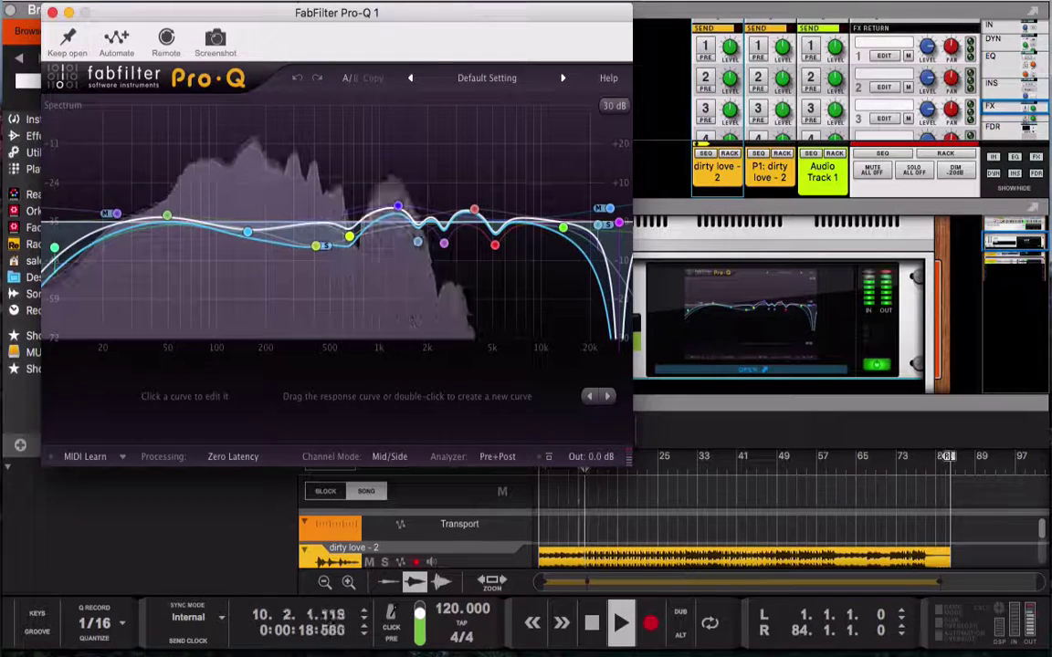
click(52, 13)
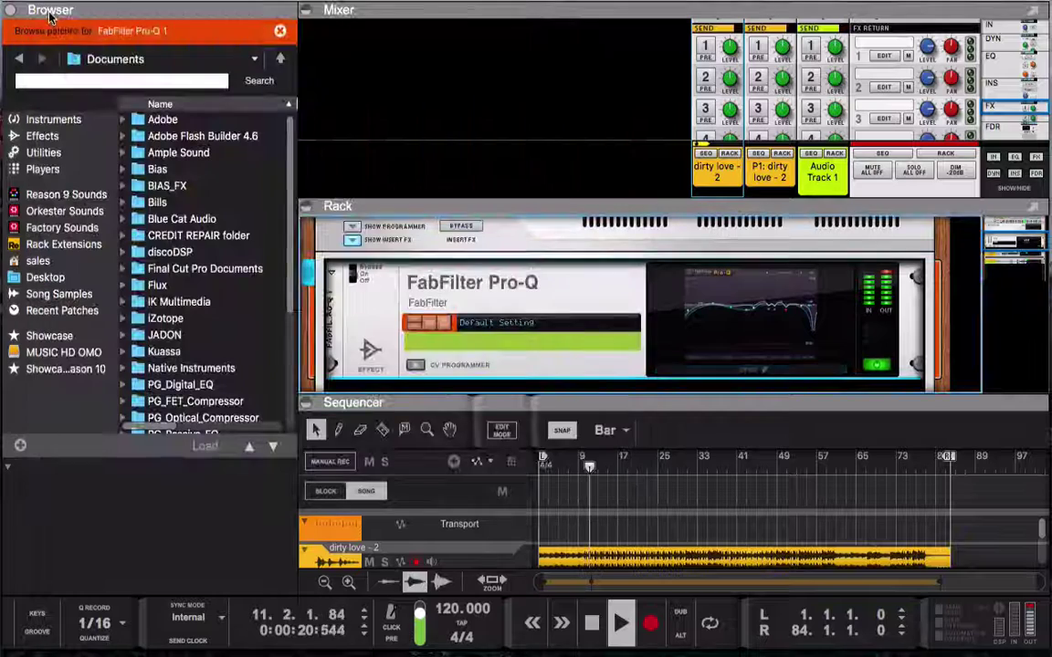
click(353, 270)
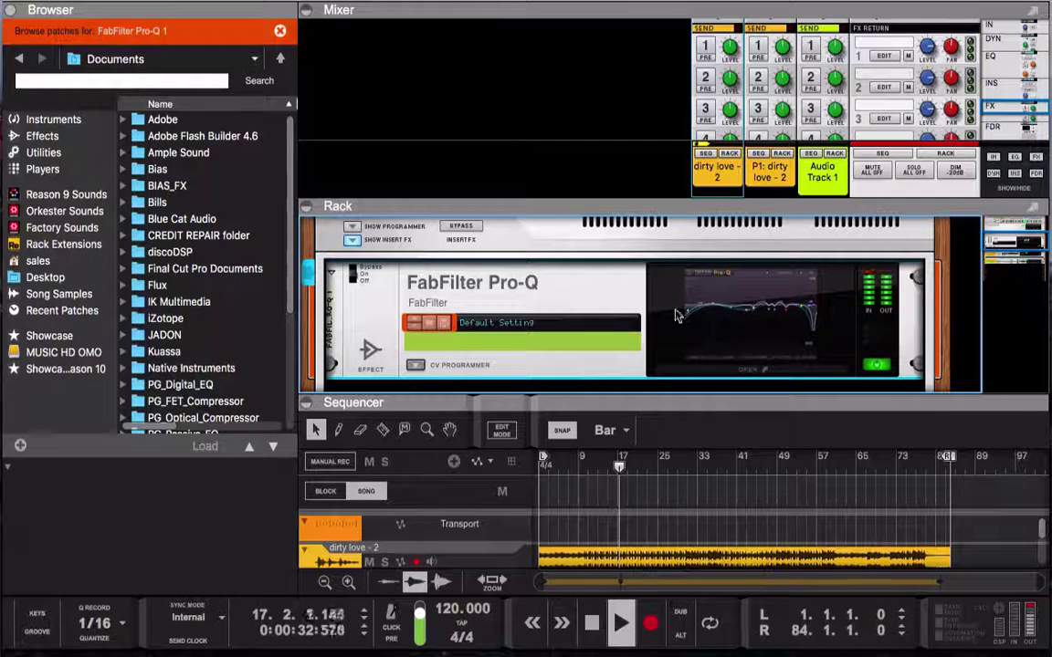
Lower FabFilter Pro-Q's output gain to -5.0 dB in its editor, and close the editor window.
click(753, 373)
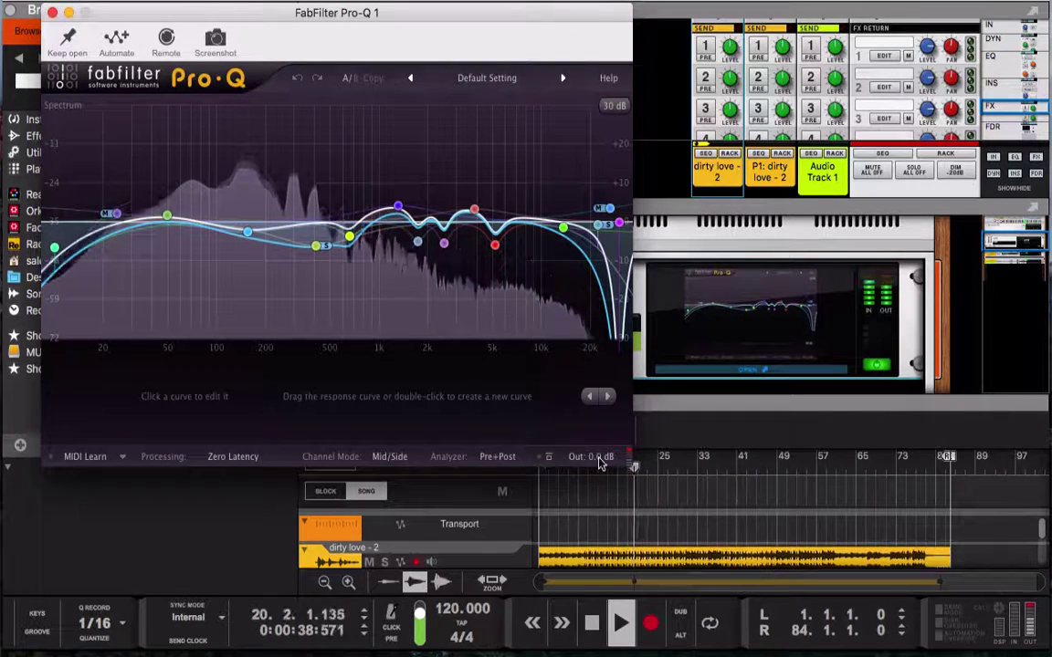
mouse_move(597, 456)
scroll(592, 418, down, 5)
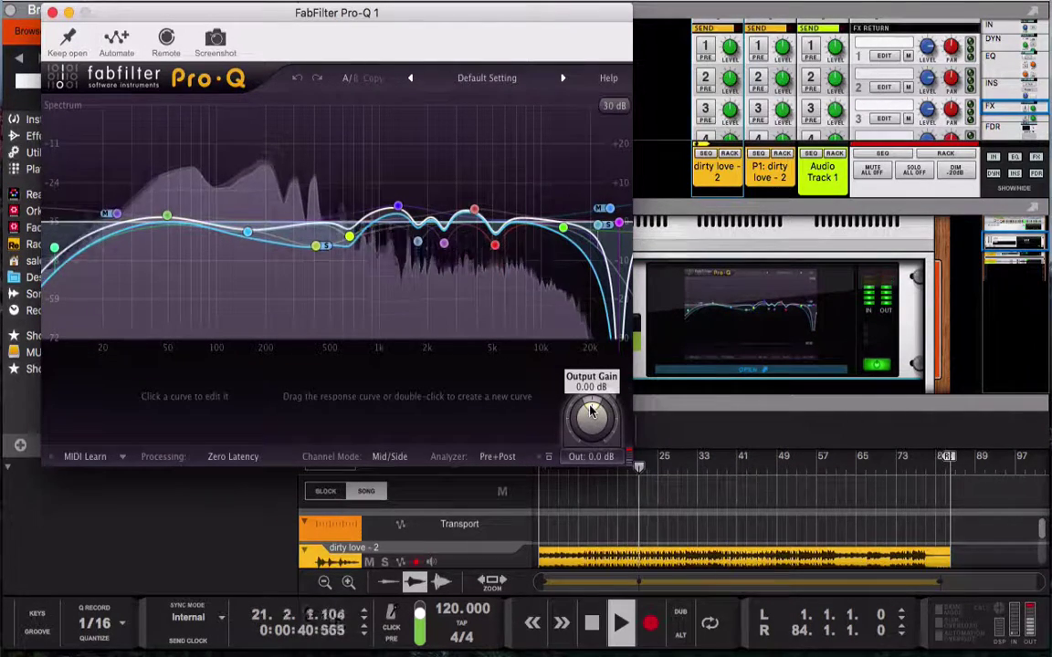
scroll(589, 416, up, 2)
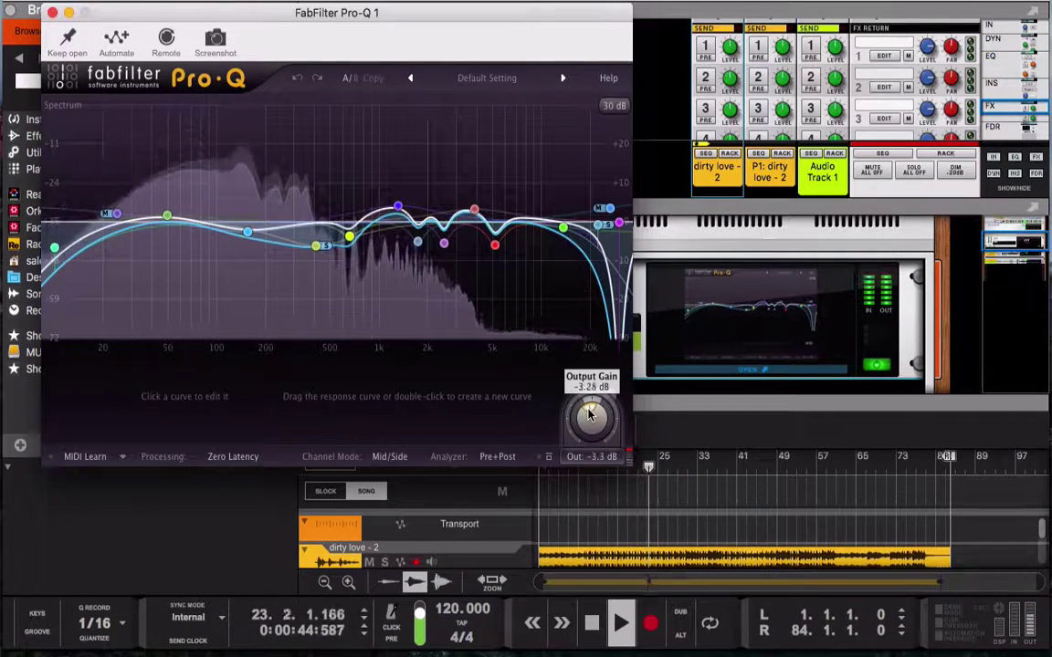
scroll(589, 411, down, 1)
mouse_move(591, 415)
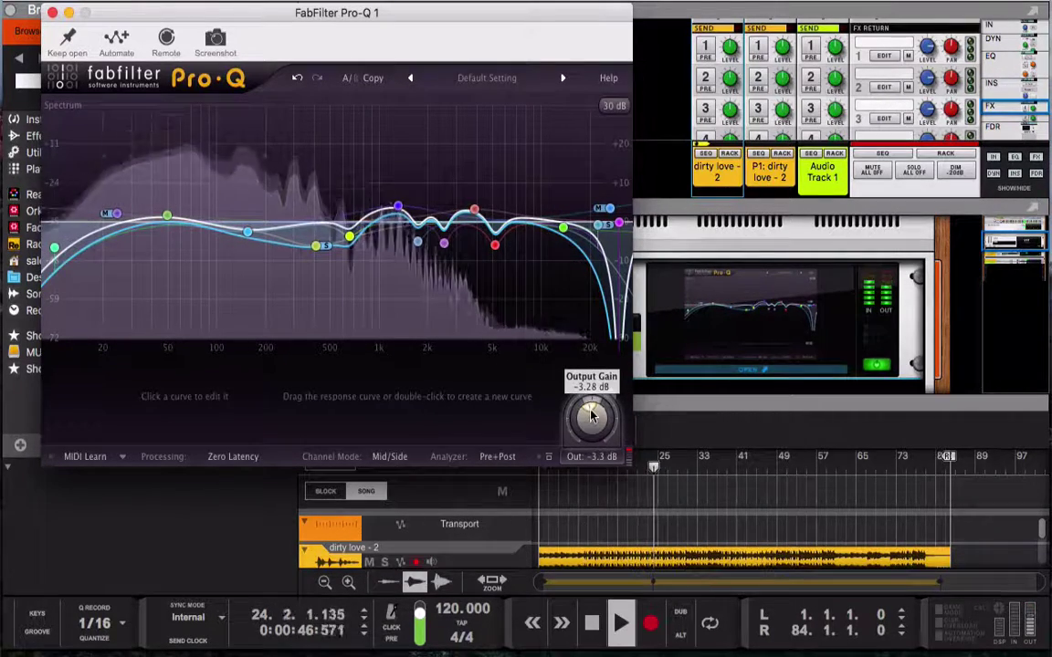
scroll(591, 415, down, 2)
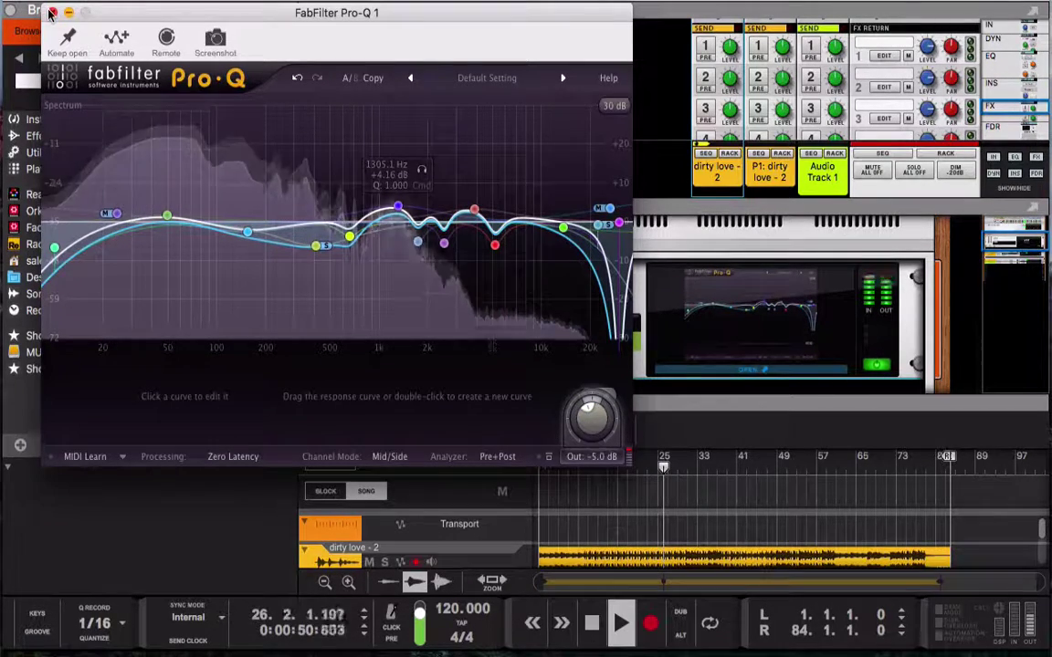
click(31, 42)
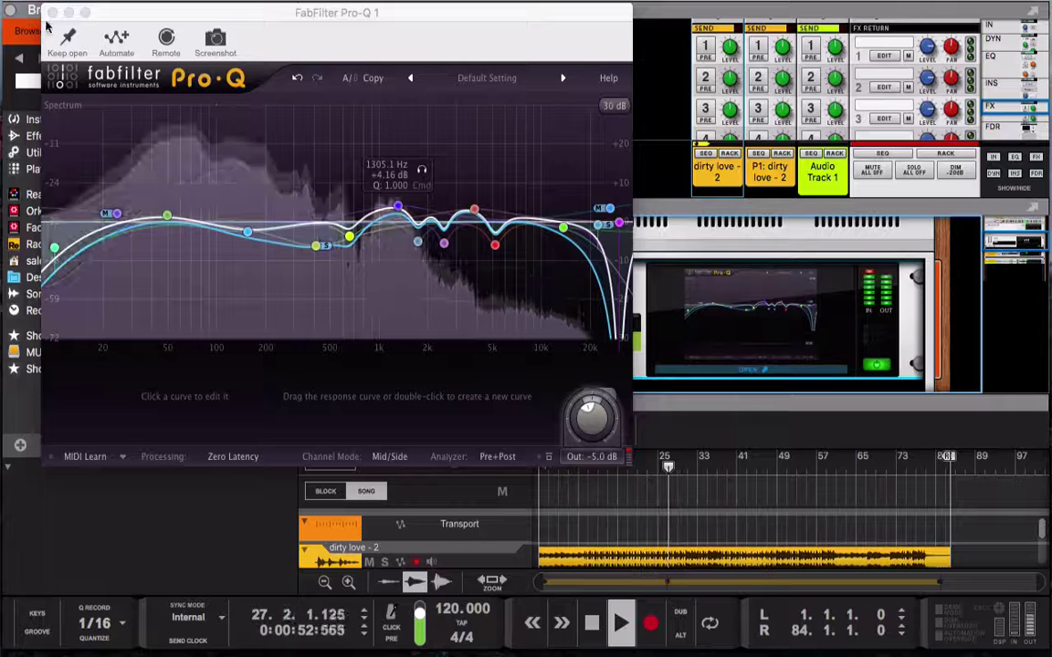
click(53, 13)
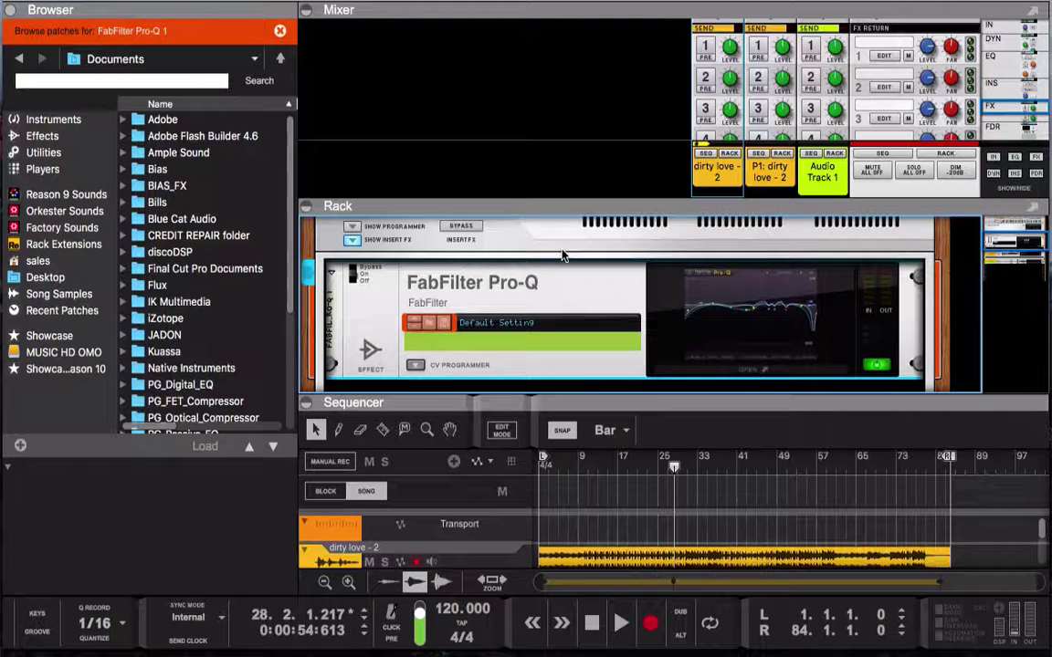
scroll(598, 319, up, 2)
scroll(598, 318, up, 1)
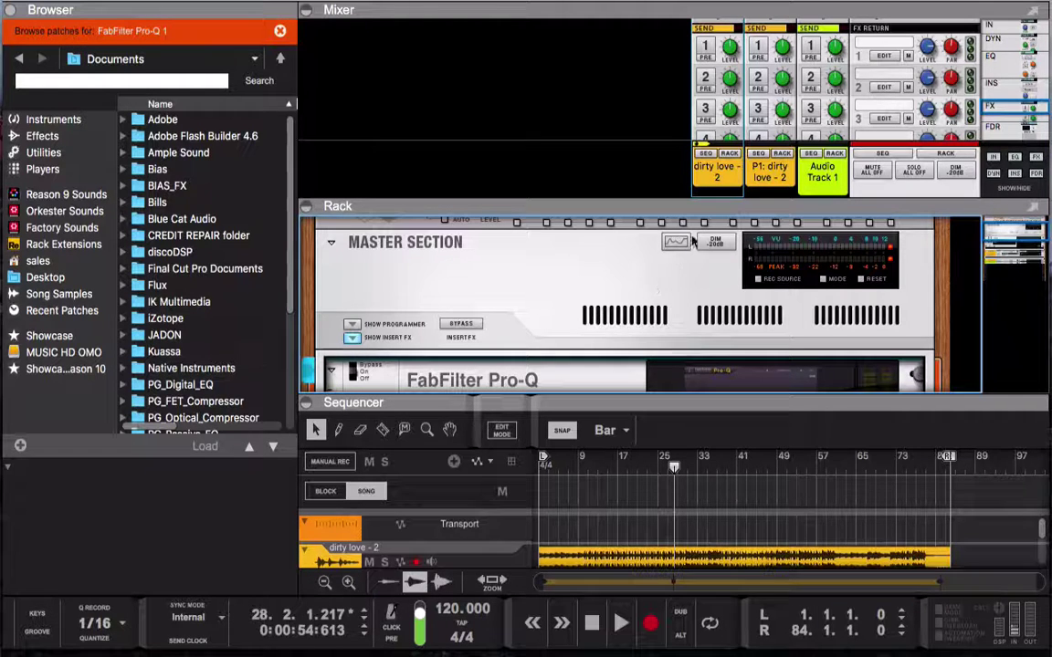
scroll(684, 274, down, 3)
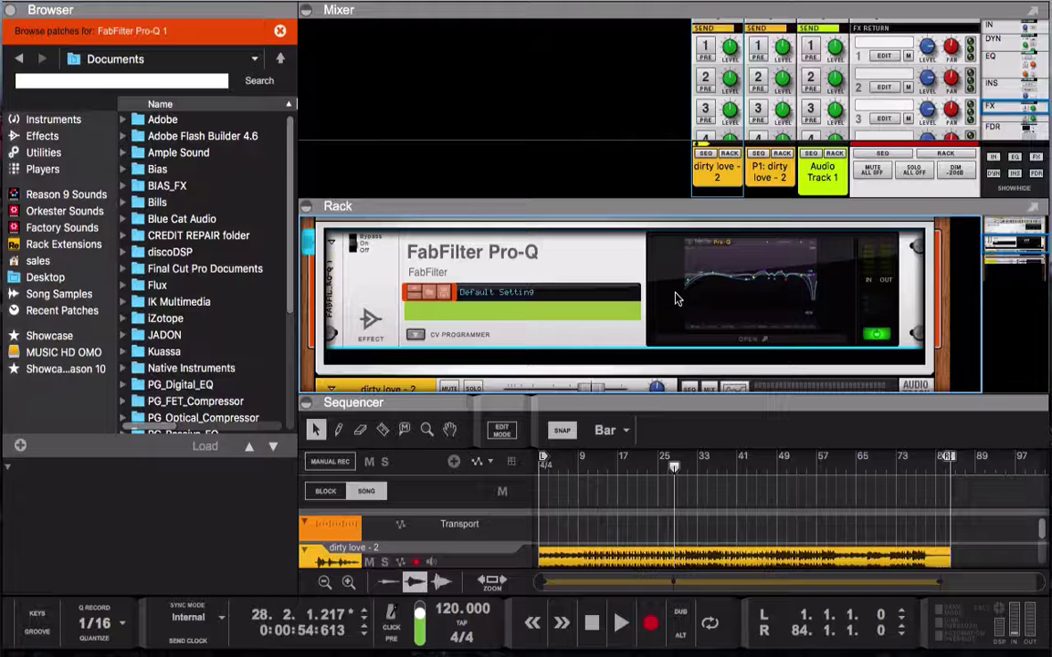
scroll(675, 299, up, 1)
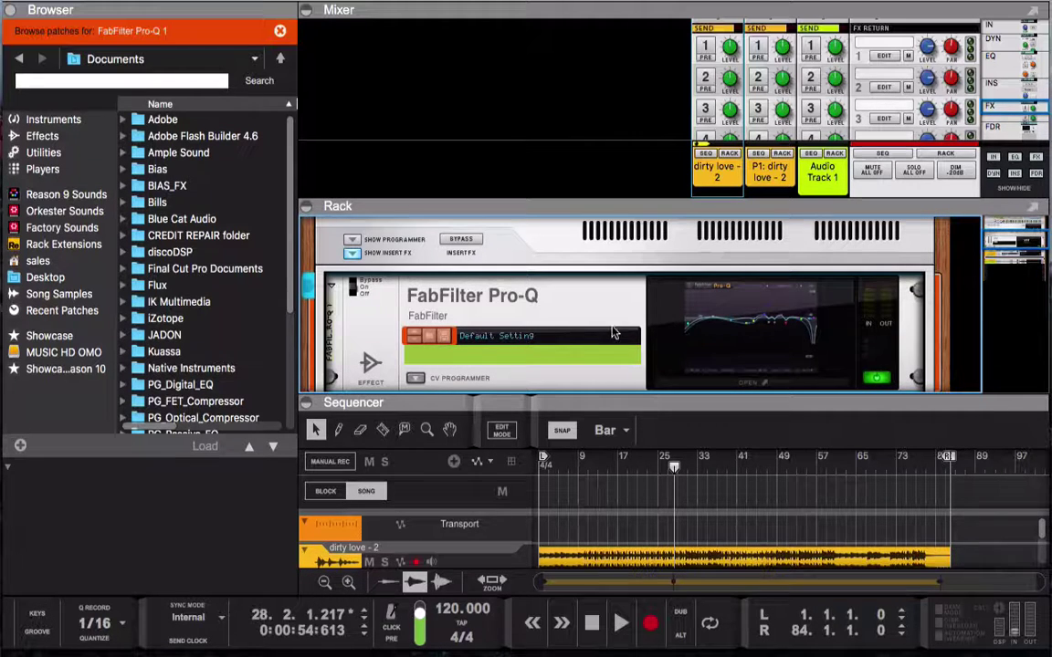
scroll(612, 331, down, 1)
scroll(611, 330, up, 1)
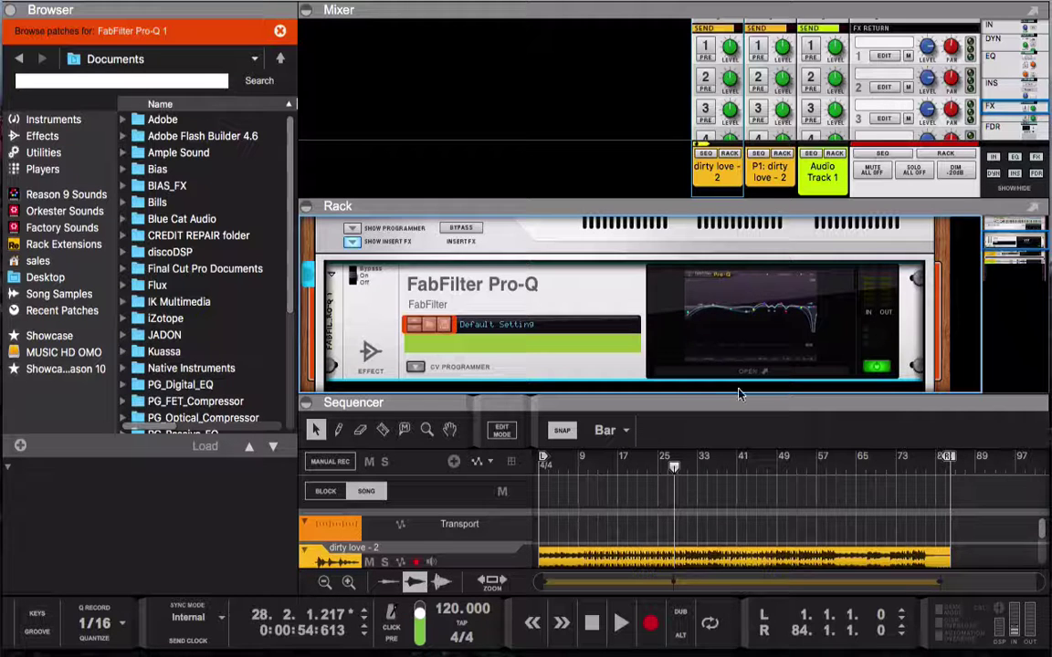
Resume playback, fold the FabFilter Pro-Q device and hide the Master Section's insert FX in the rack.
key(space)
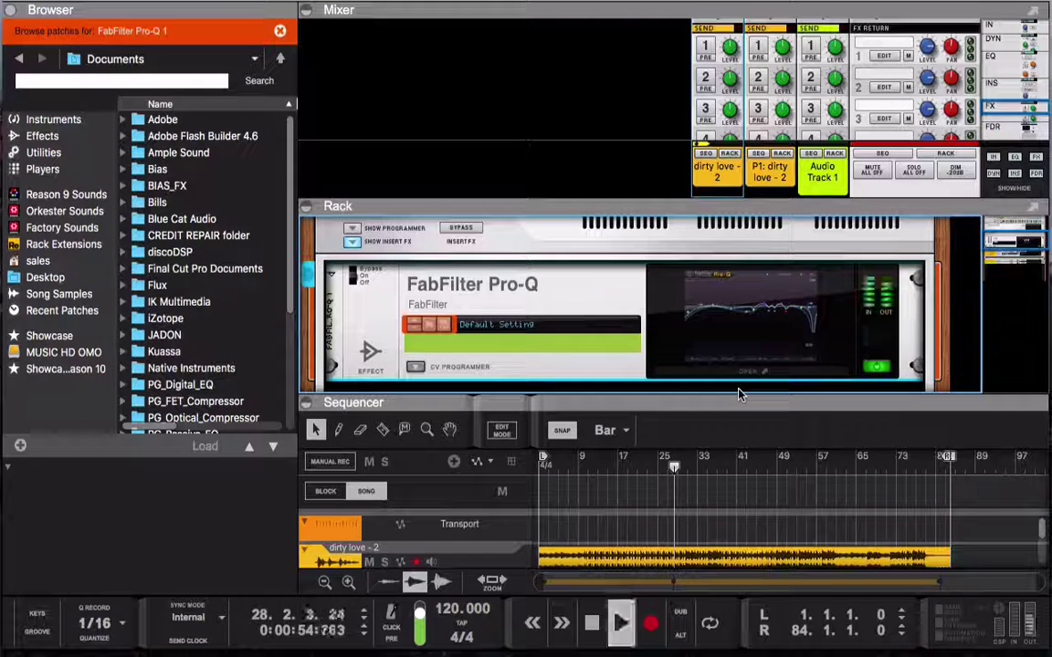
click(331, 273)
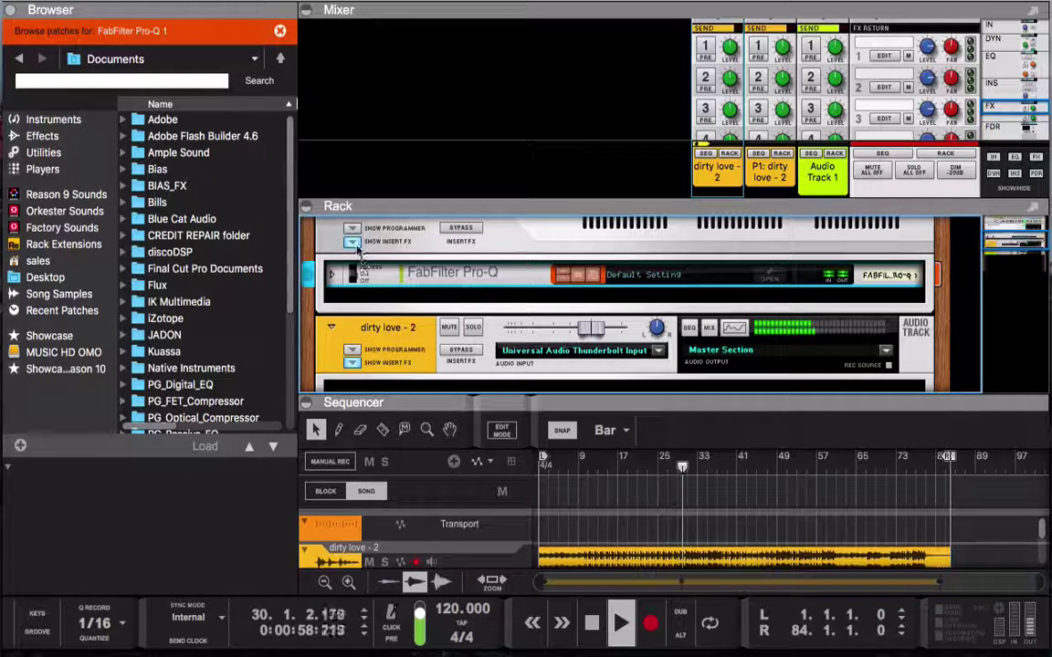
click(352, 242)
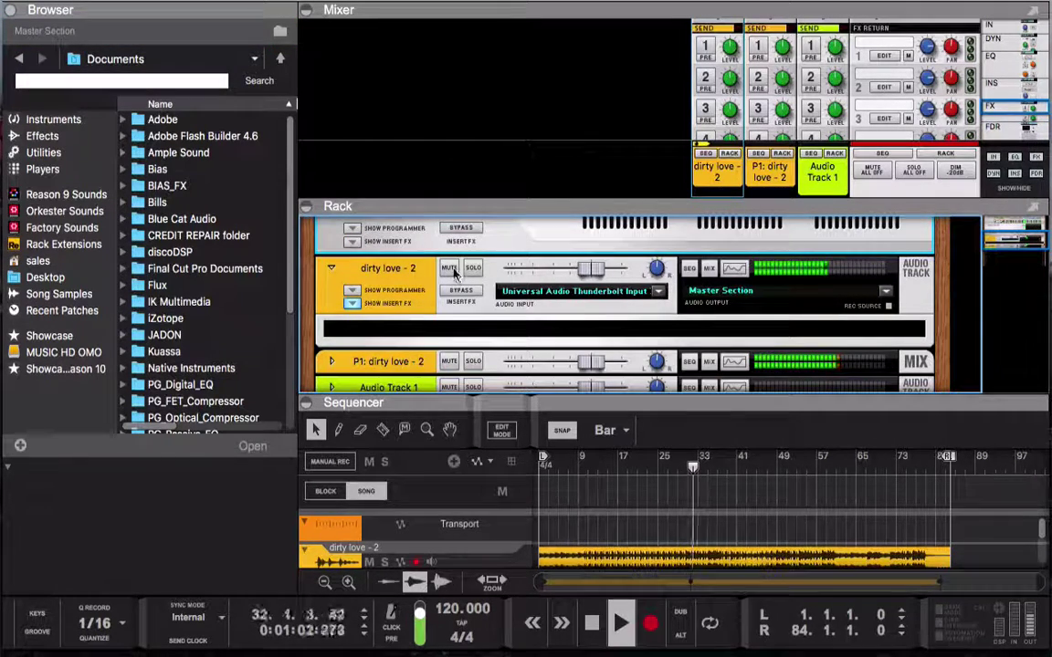
Show the back of the rack and the browser's effects list, and continue playback from about bar 5.
key(Tab)
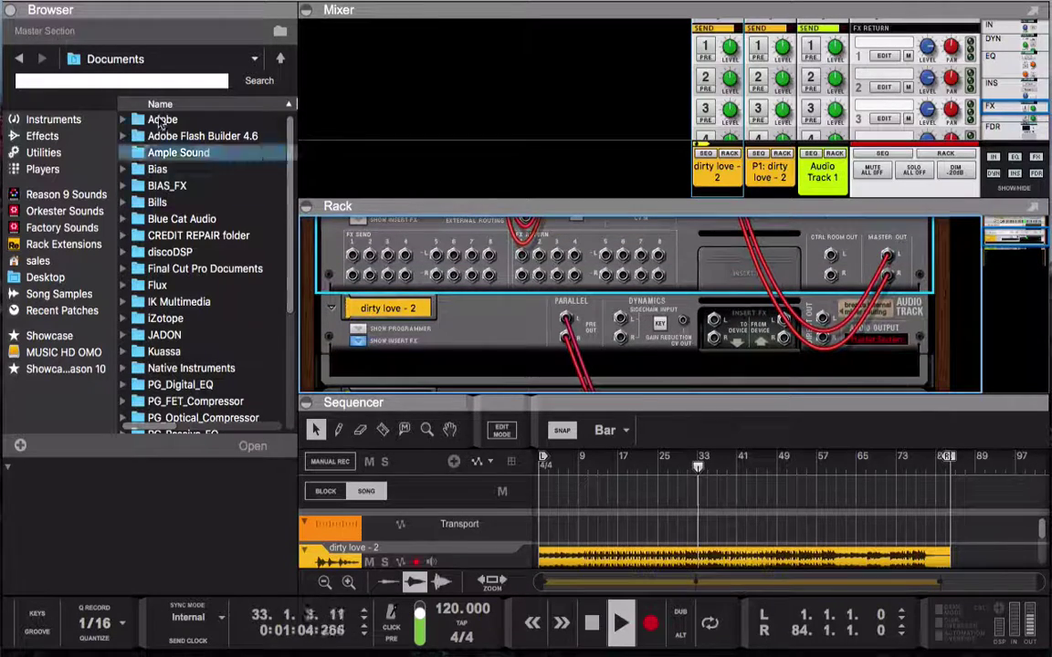
click(42, 135)
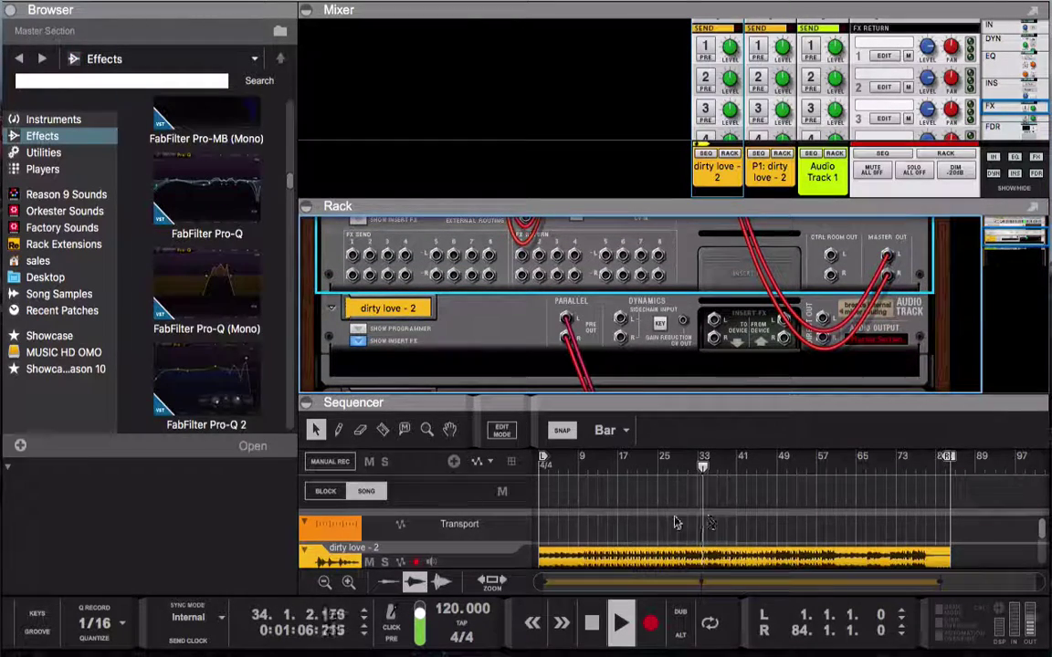
click(563, 462)
Find Dangerous BAX EQ Master among the browser's effects and add it below the Master Section as the first send effect.
scroll(222, 190, up, 5)
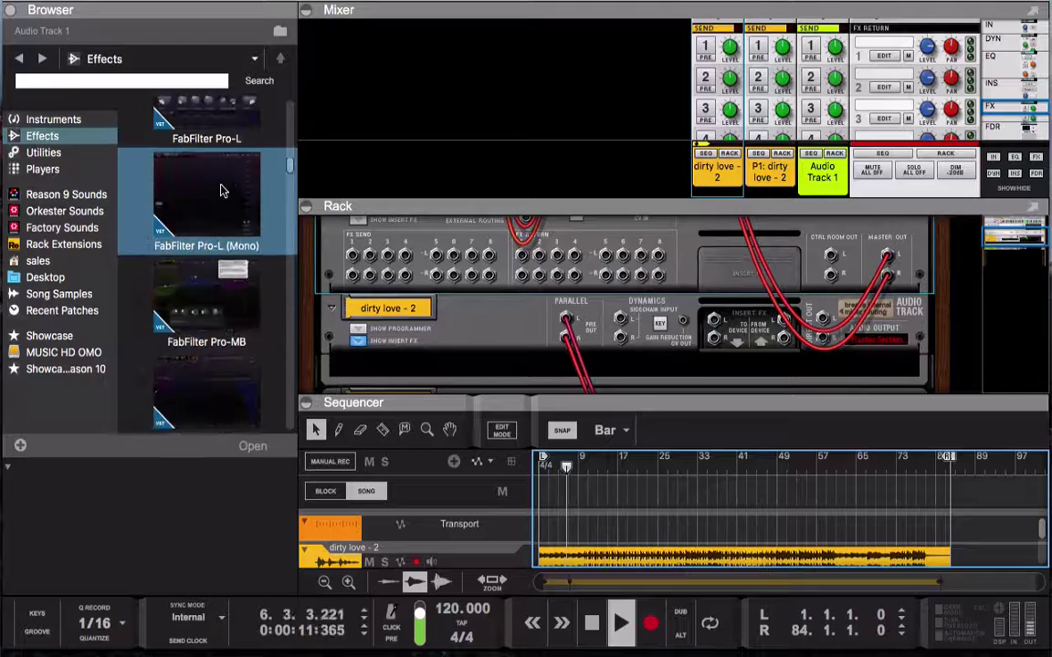
scroll(221, 190, up, 10)
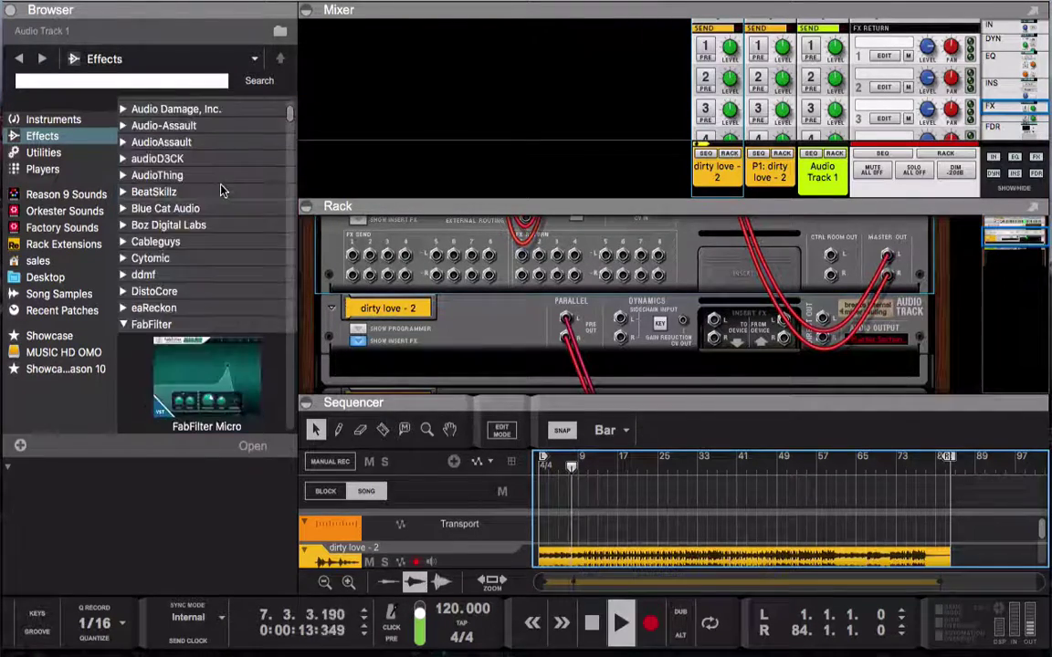
scroll(222, 190, down, 1)
click(123, 316)
scroll(208, 228, down, 1)
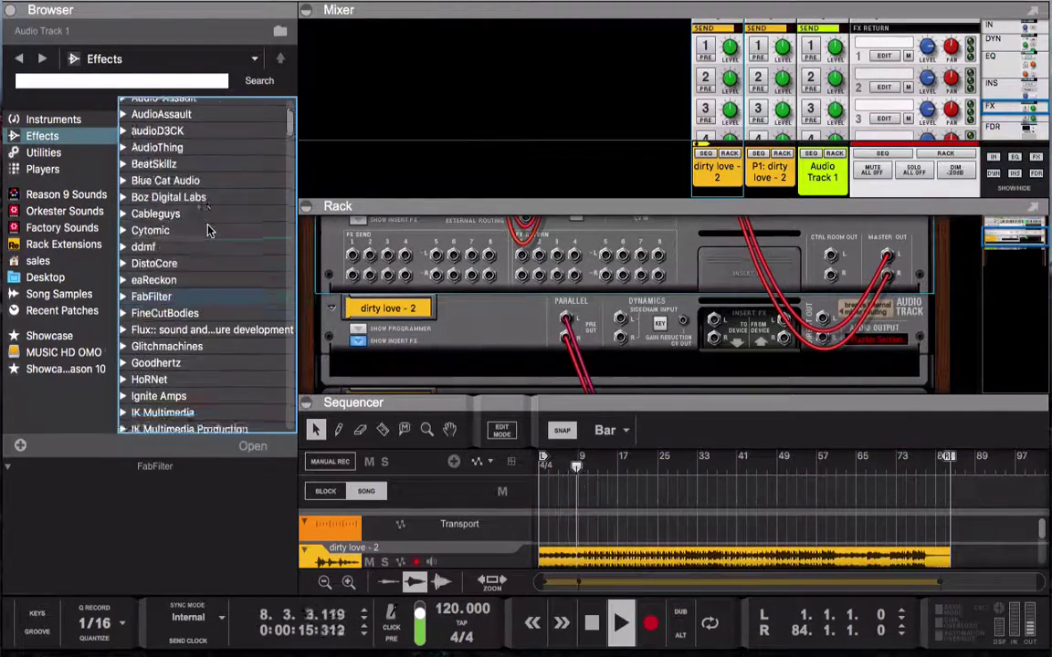
scroll(208, 230, down, 15)
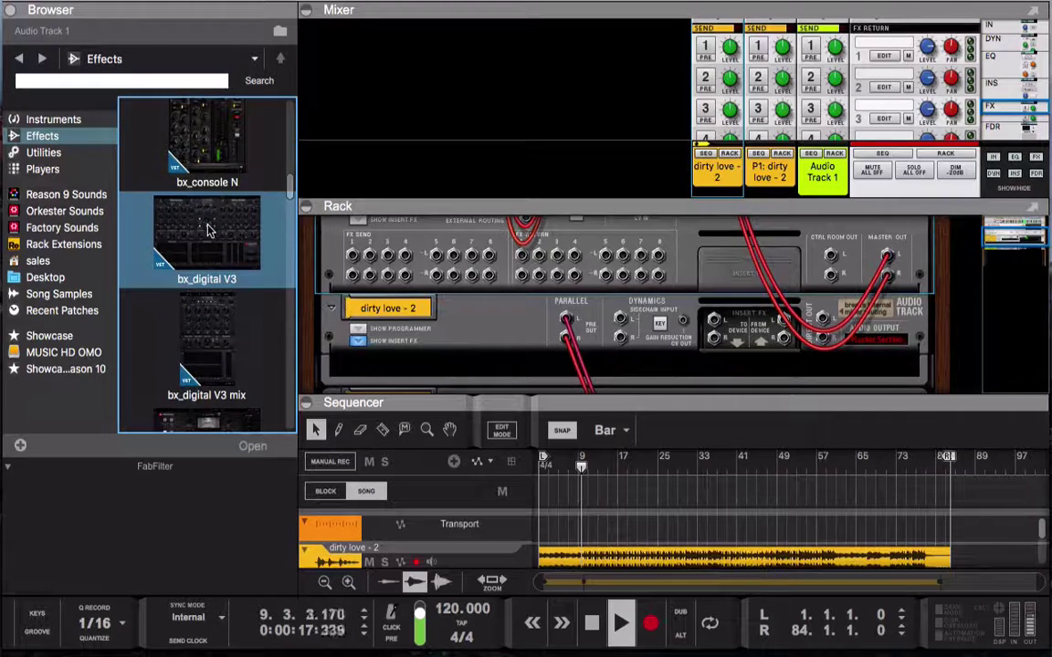
scroll(207, 230, down, 3)
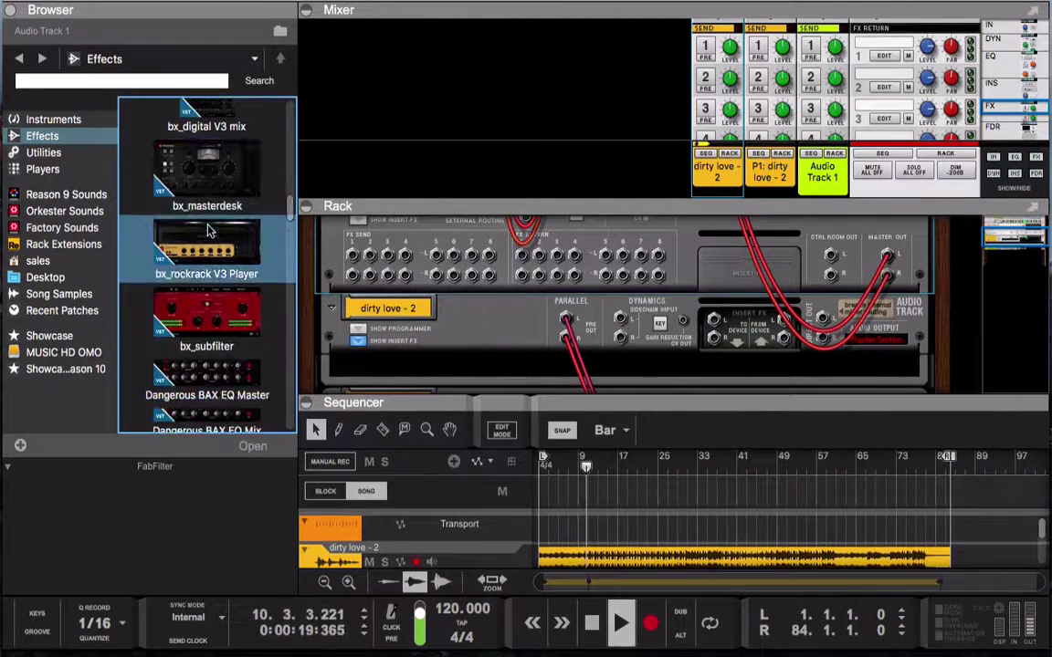
scroll(208, 231, down, 3)
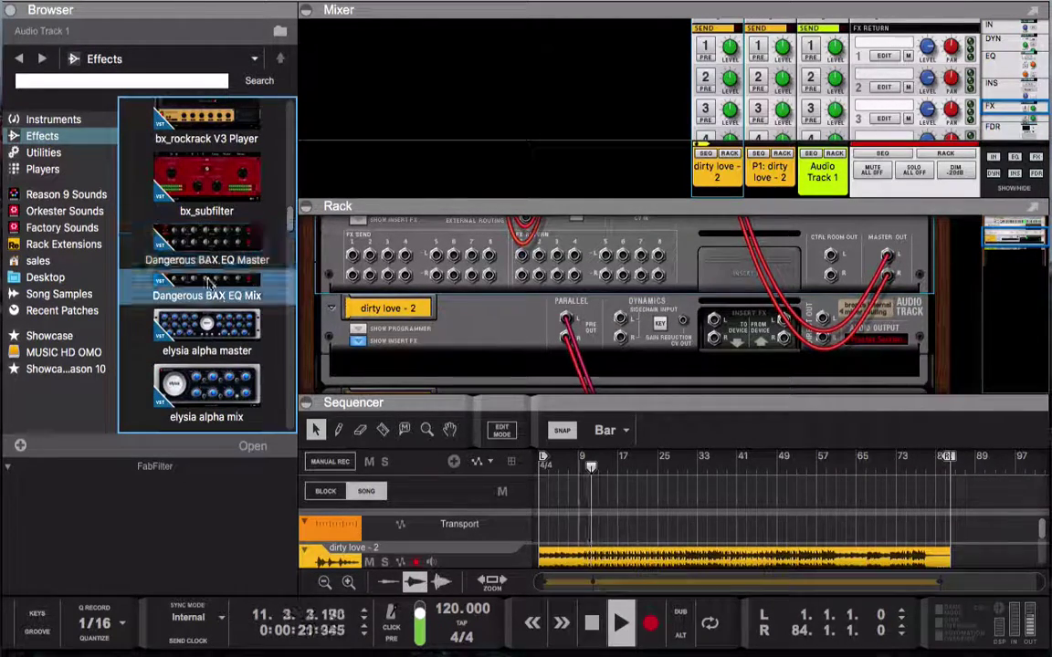
click(228, 248)
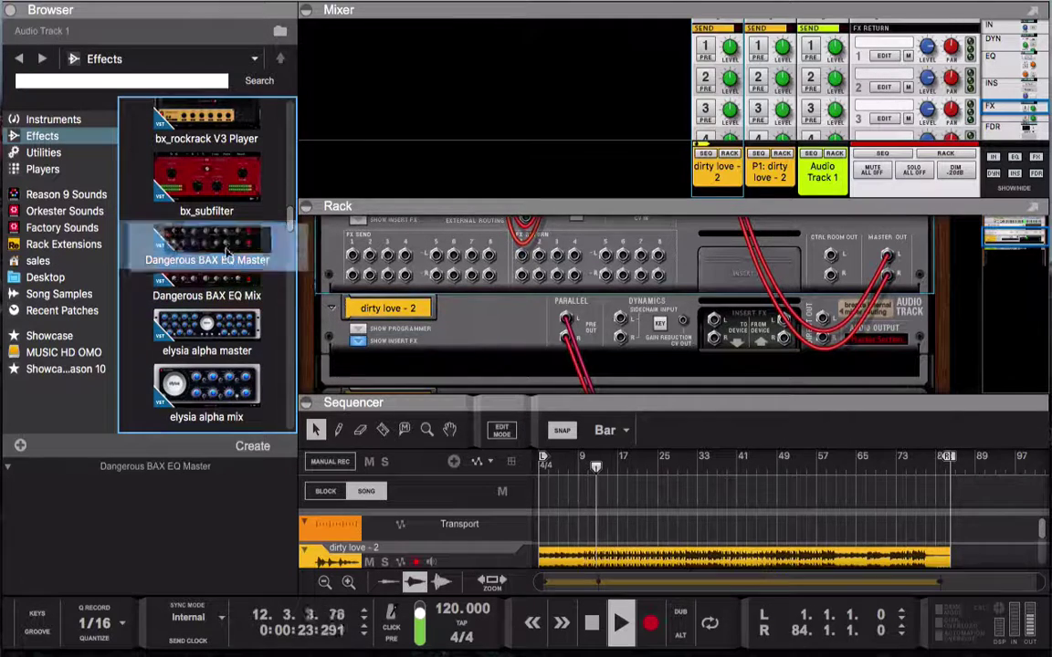
drag(228, 248, 402, 290)
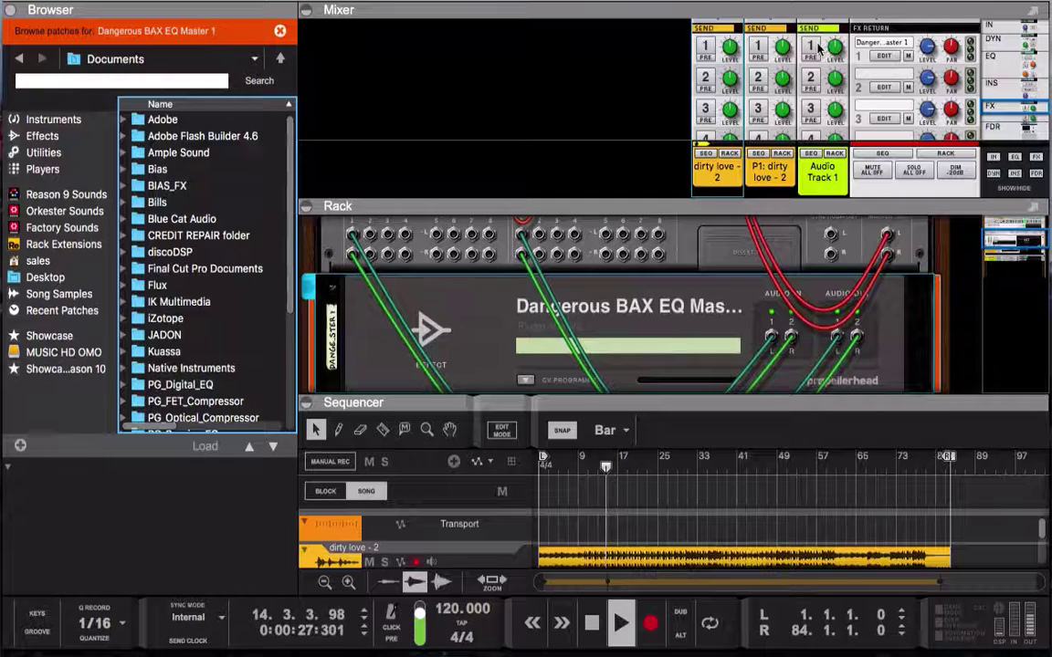
Enable send 1 on the dirty love - 2 channel, and open the Dangerous BAX EQ Master editor from the rack front.
click(706, 47)
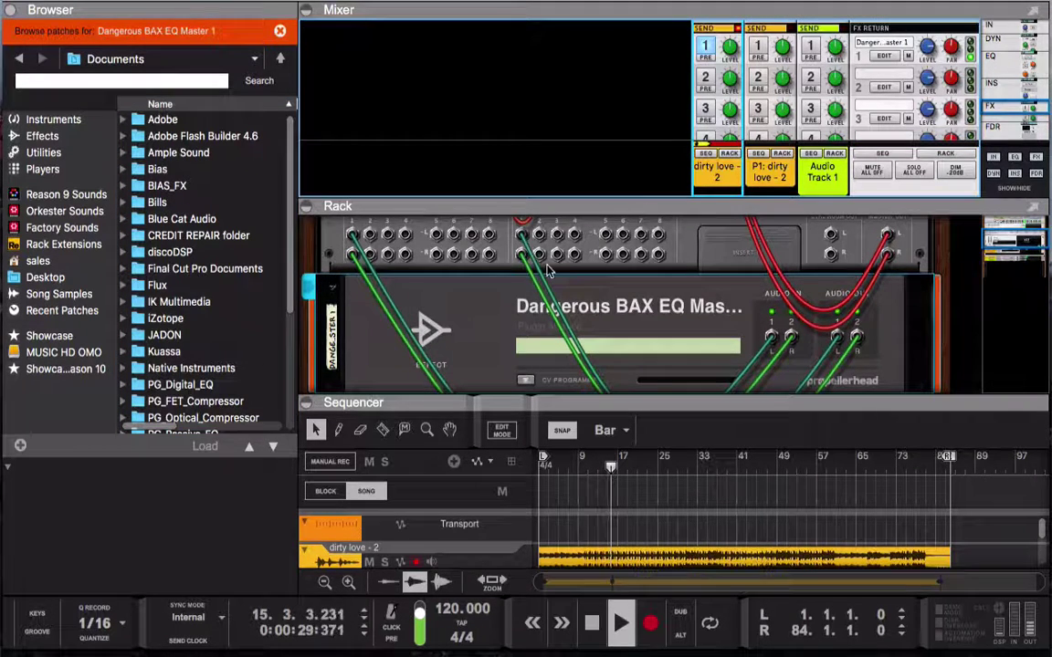
key(Tab)
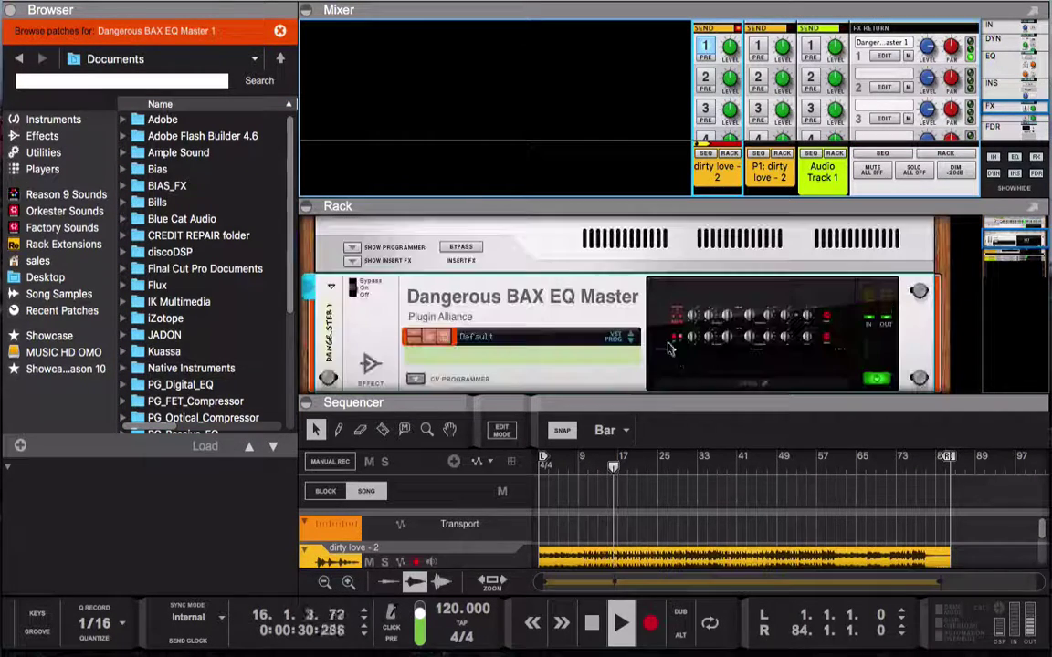
click(742, 384)
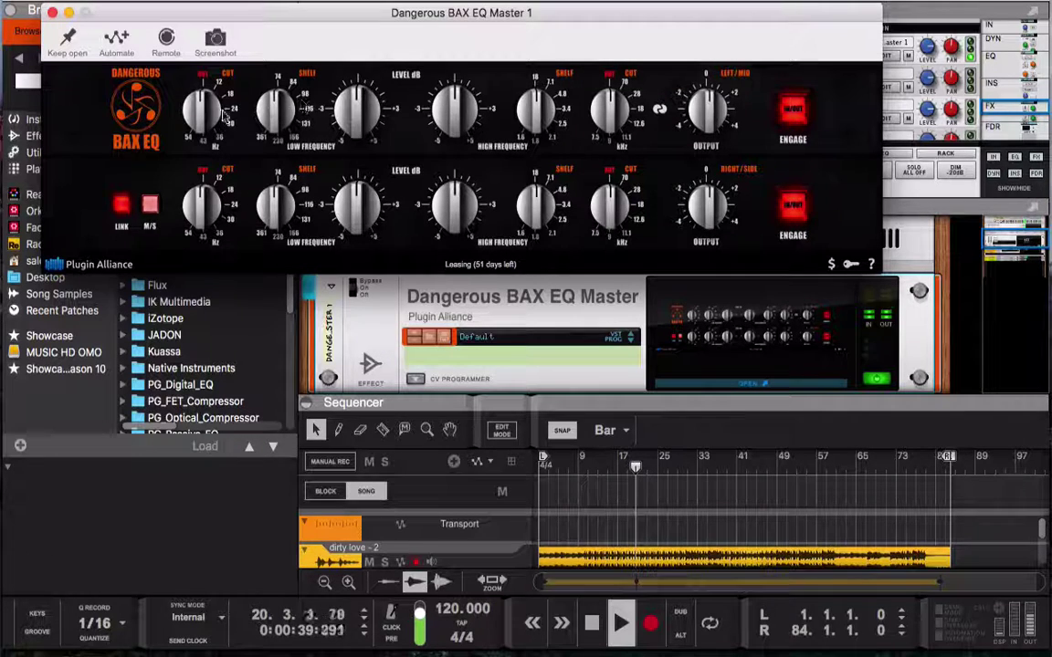
Set the BAX EQ's linked low cut to about 18 Hz and low shelf to about 84 Hz, and boost the low-frequency level.
drag(206, 118, 209, 103)
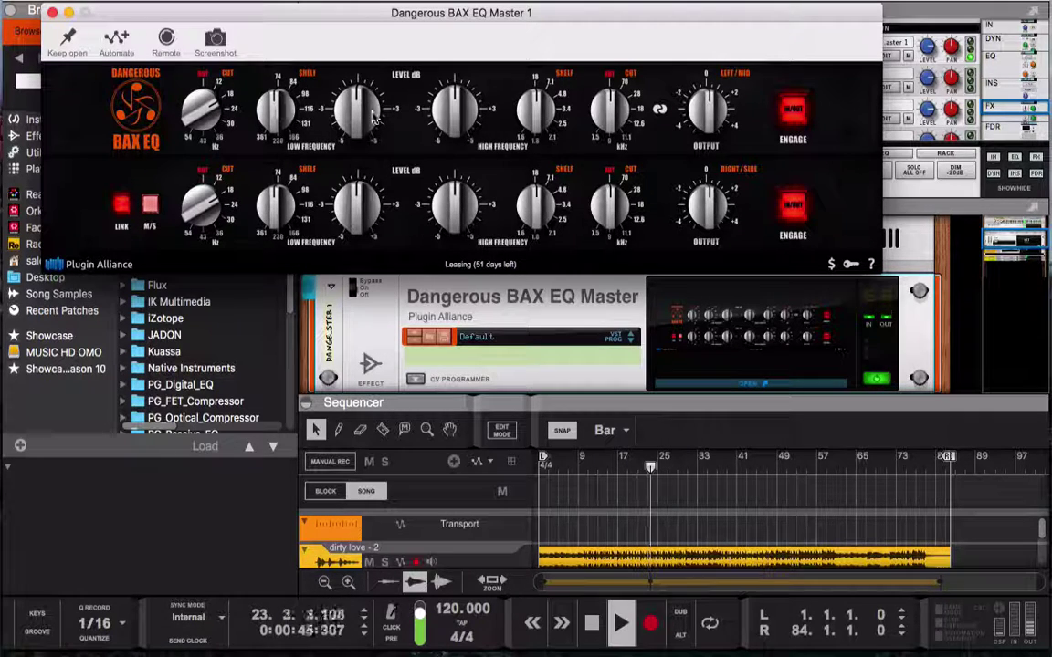
drag(372, 111, 365, 98)
drag(283, 102, 292, 89)
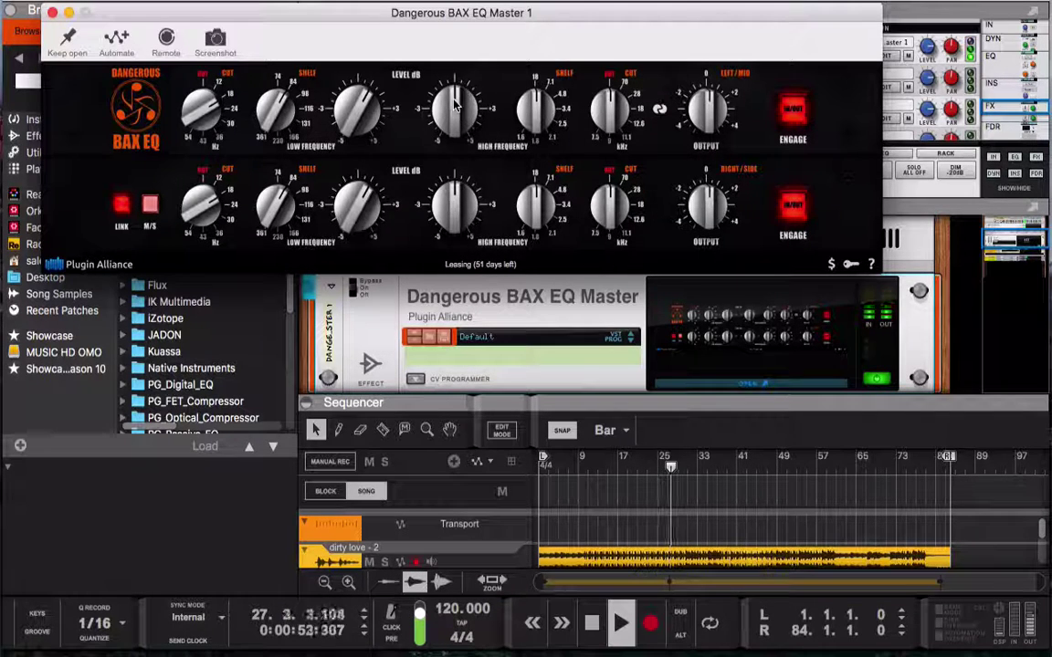
Boost the BAX EQ's linked high-frequency level, lower the high shelf frequency and raise the output level.
drag(456, 104, 456, 119)
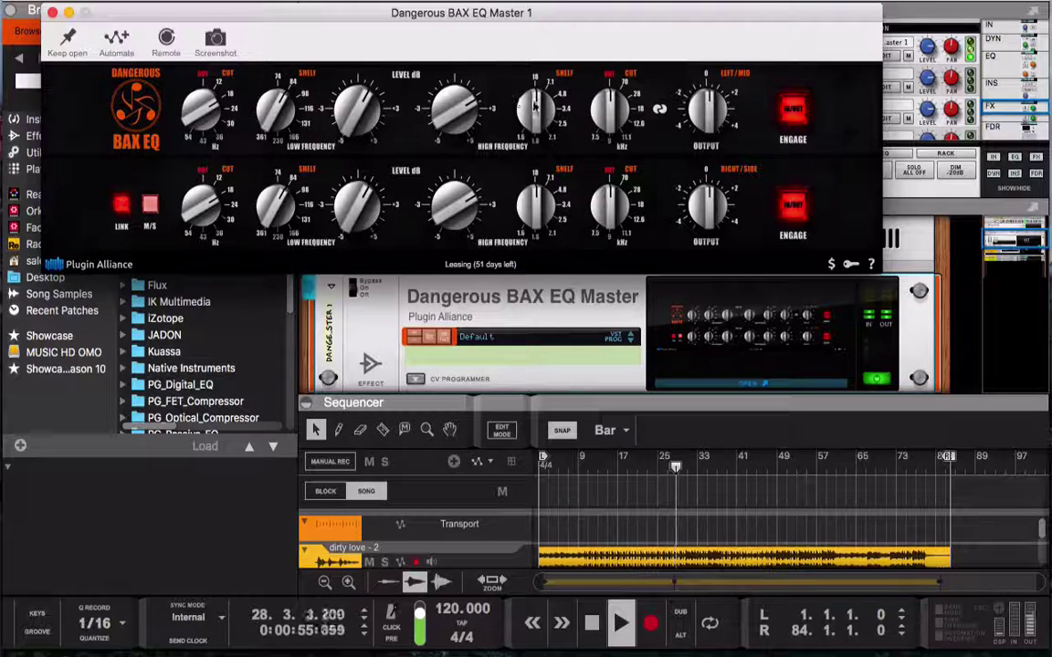
drag(535, 106, 535, 118)
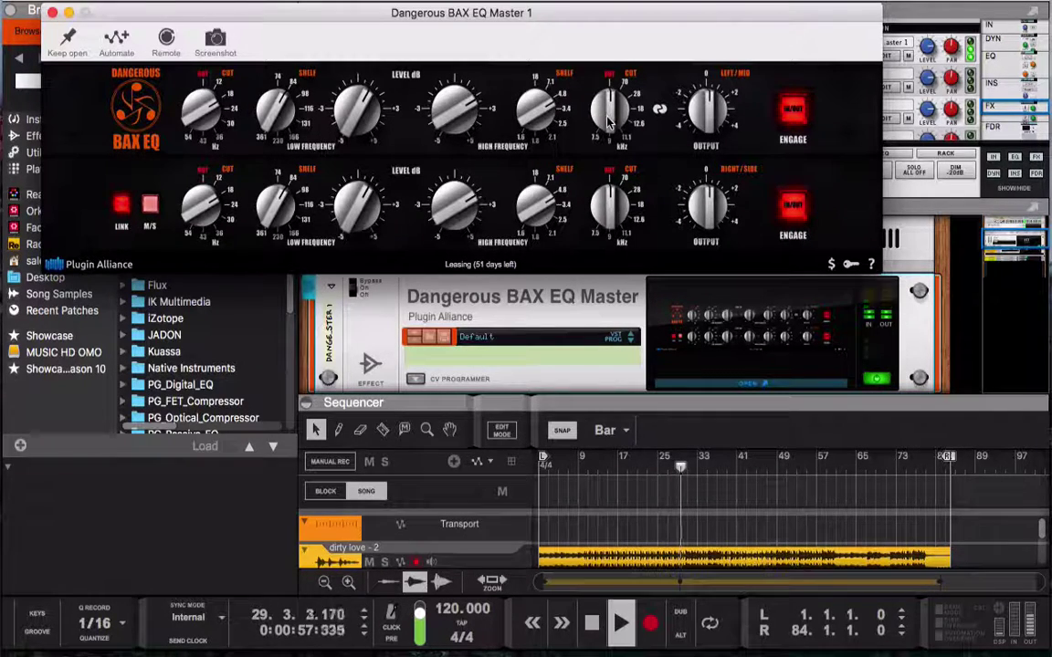
drag(710, 111, 711, 104)
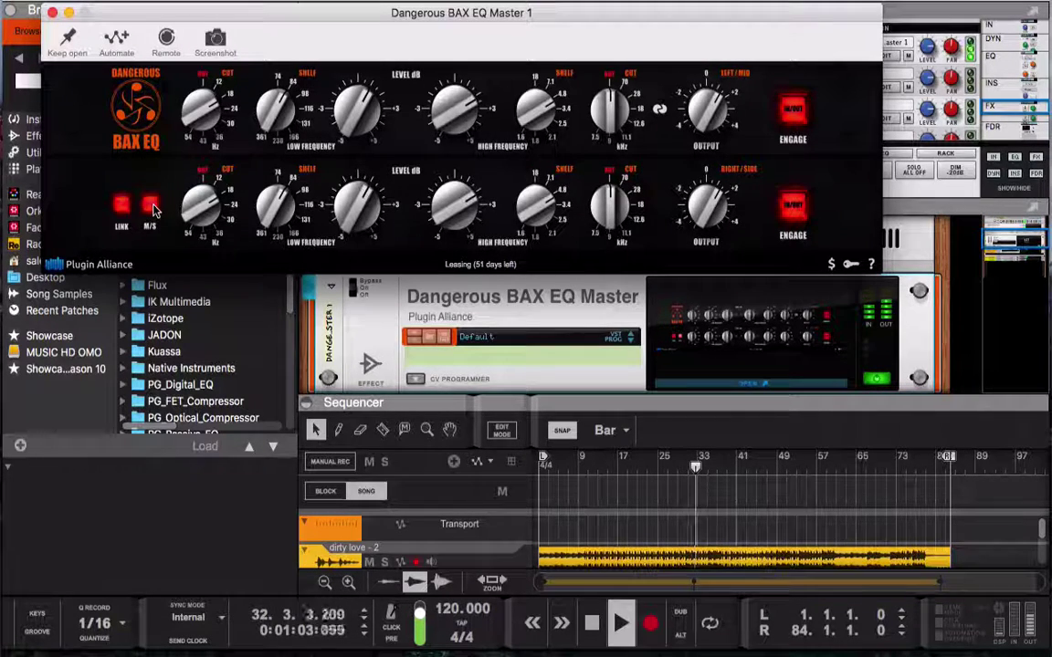
Toggle the BAX EQ's Link and M/S switches, and close its editor.
click(122, 206)
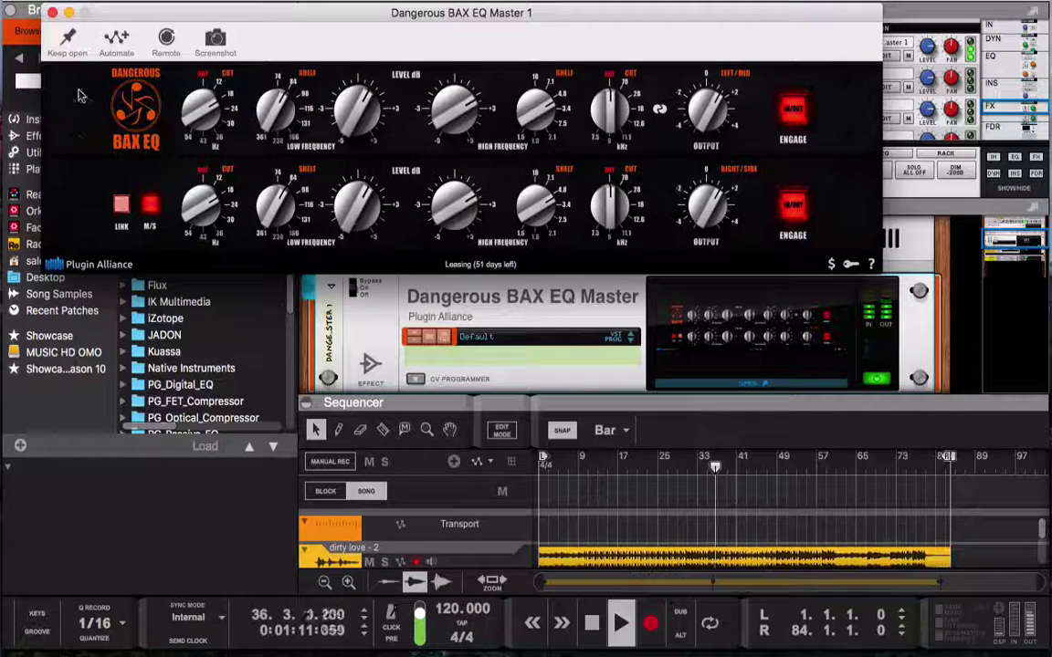
click(149, 203)
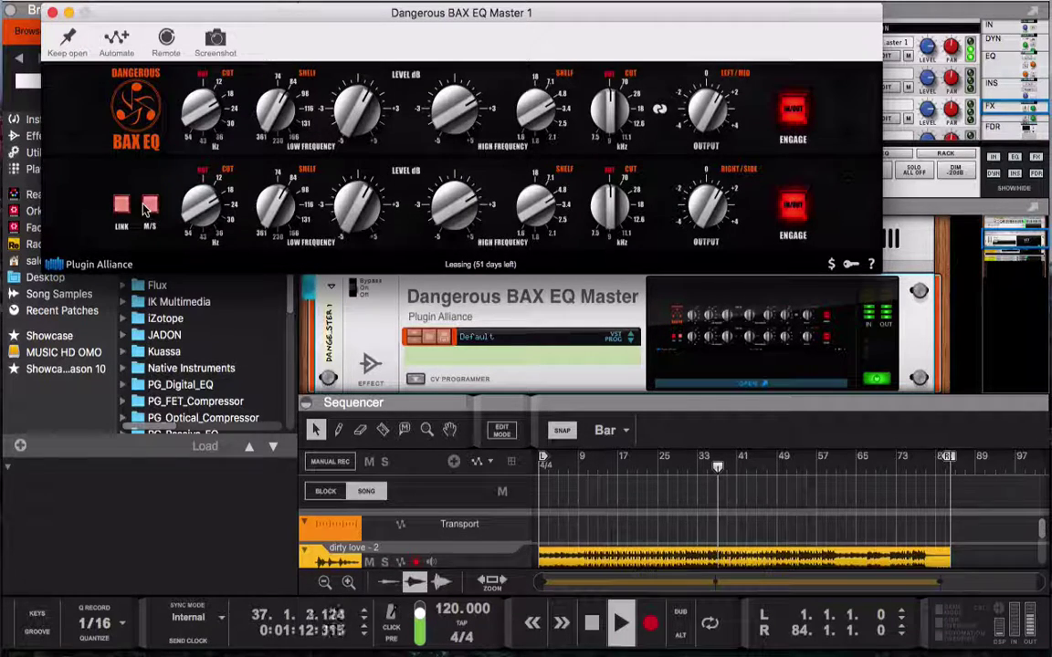
click(52, 13)
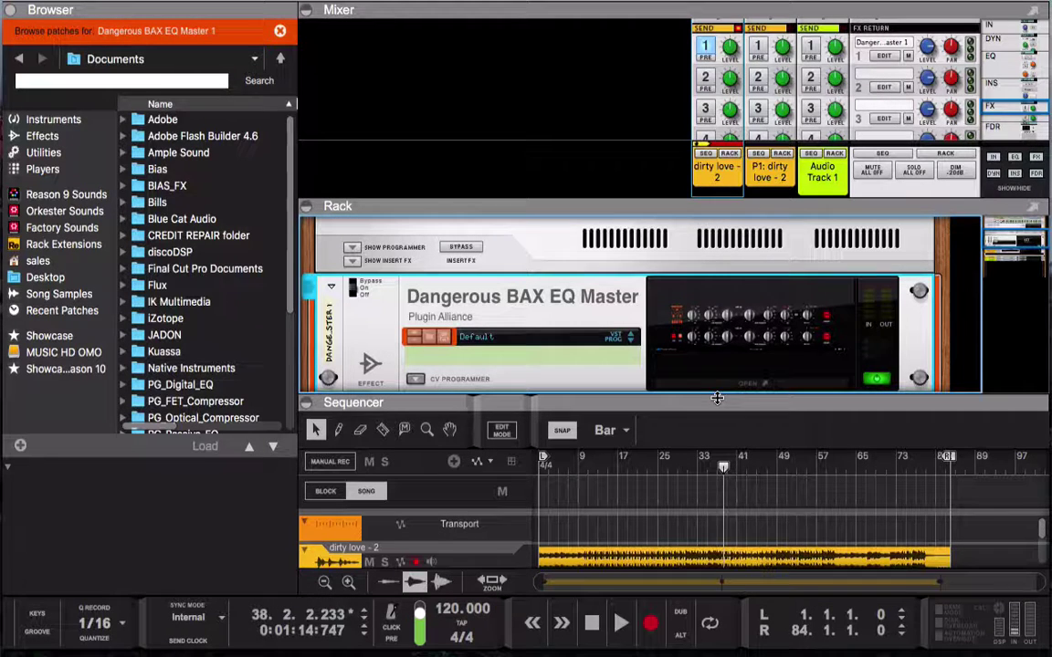
Play the song from bar 8, and add Lindell 354E from the browser's effects as the second send effect below the BAX EQ.
click(42, 136)
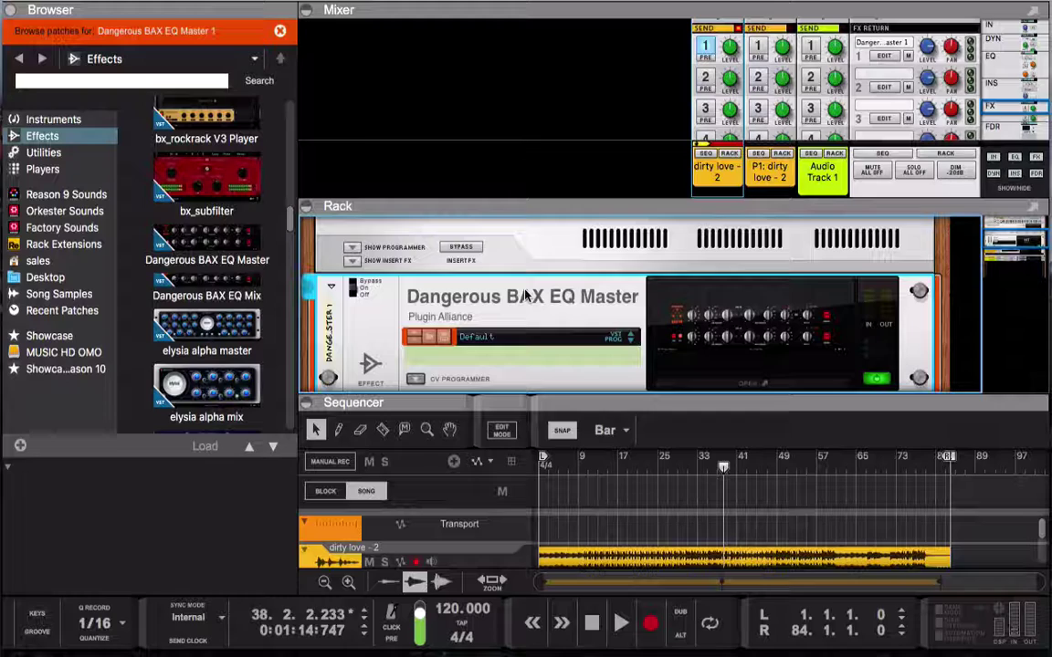
key(space)
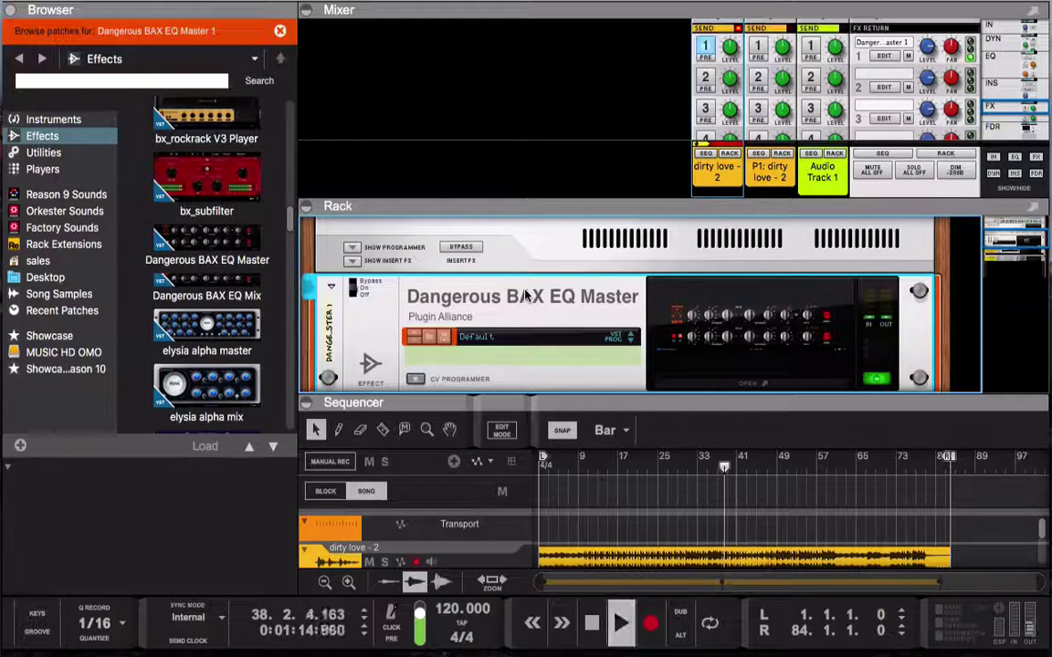
click(573, 467)
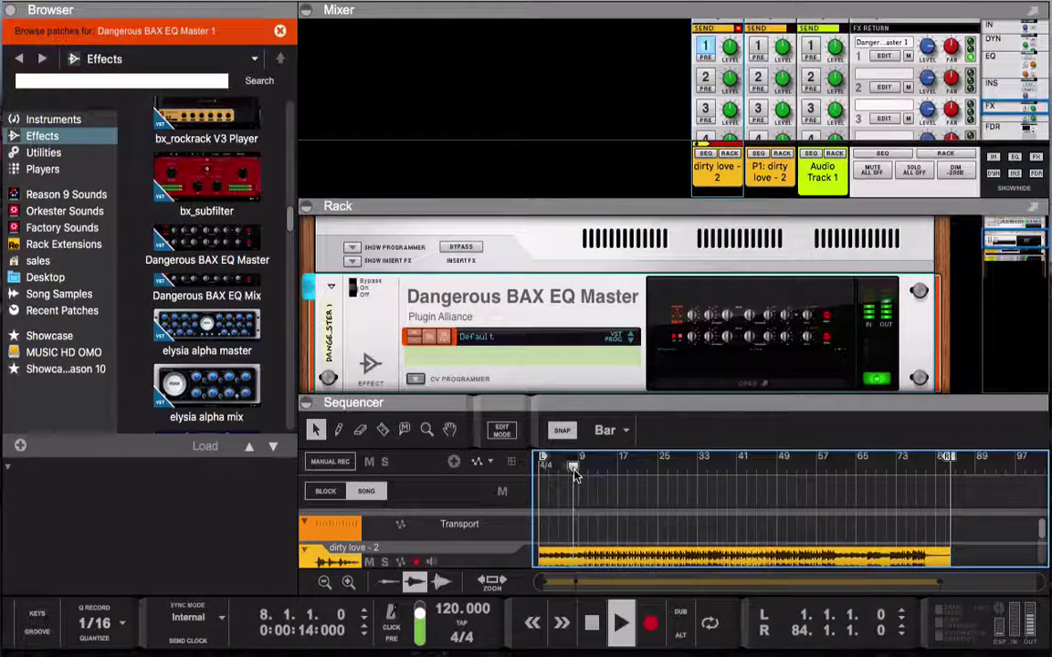
scroll(202, 285, down, 3)
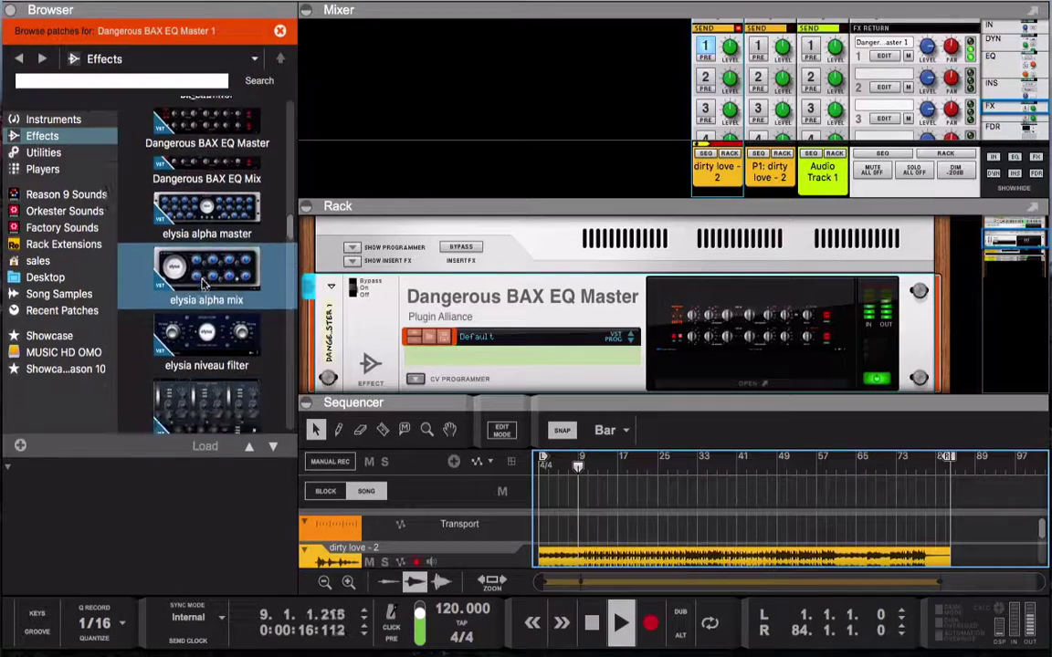
scroll(204, 285, down, 4)
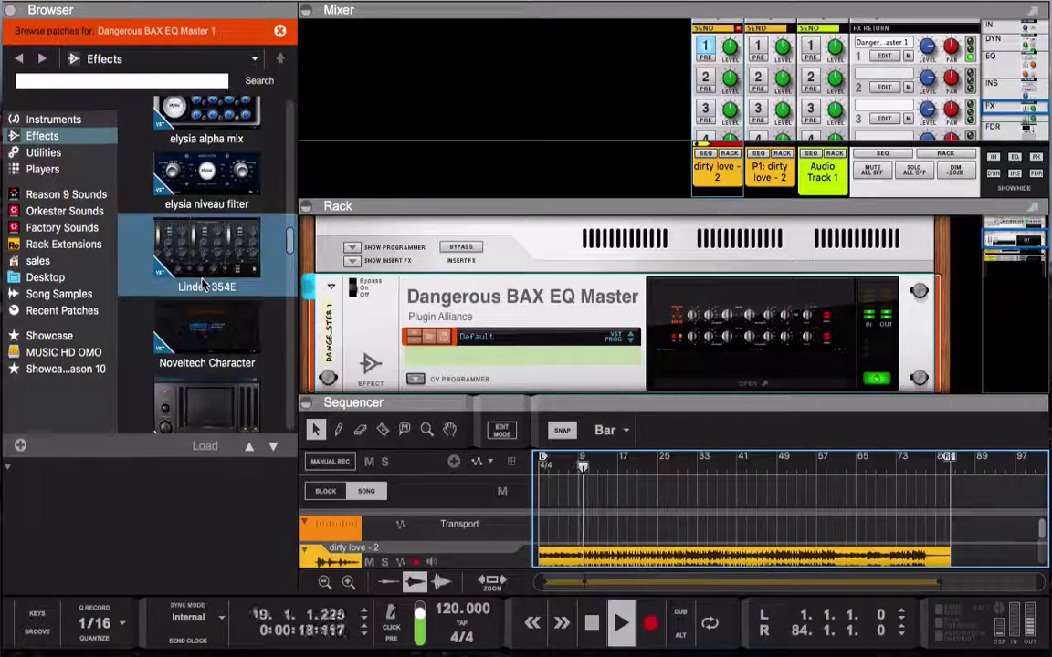
drag(202, 285, 402, 310)
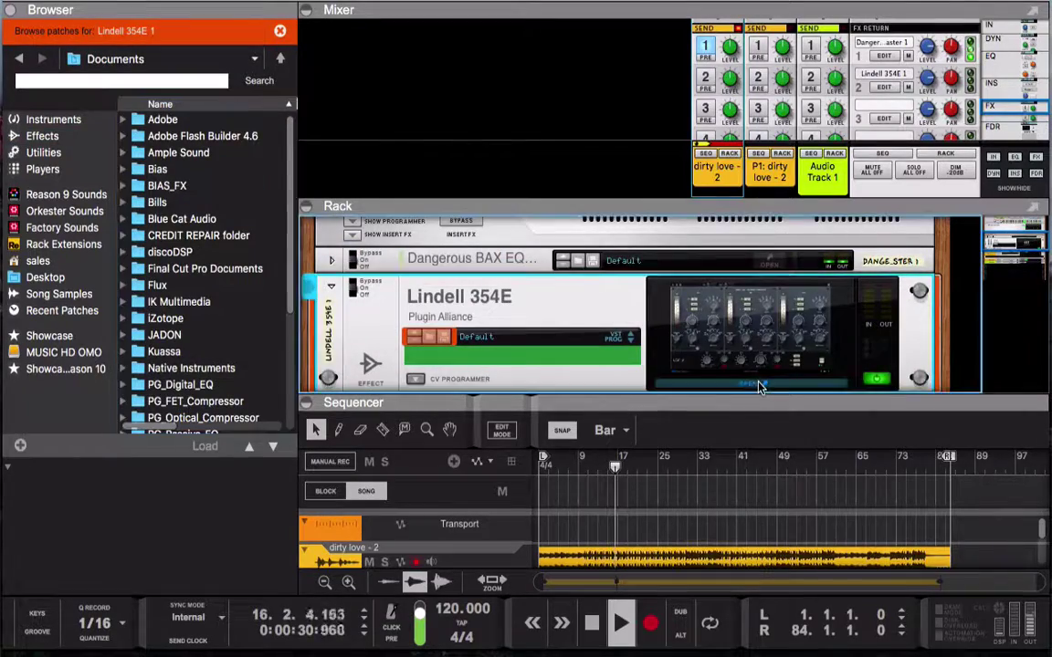
Open the Lindell 354E editor and enable send 2 on the dirty love - 2 channel.
click(759, 384)
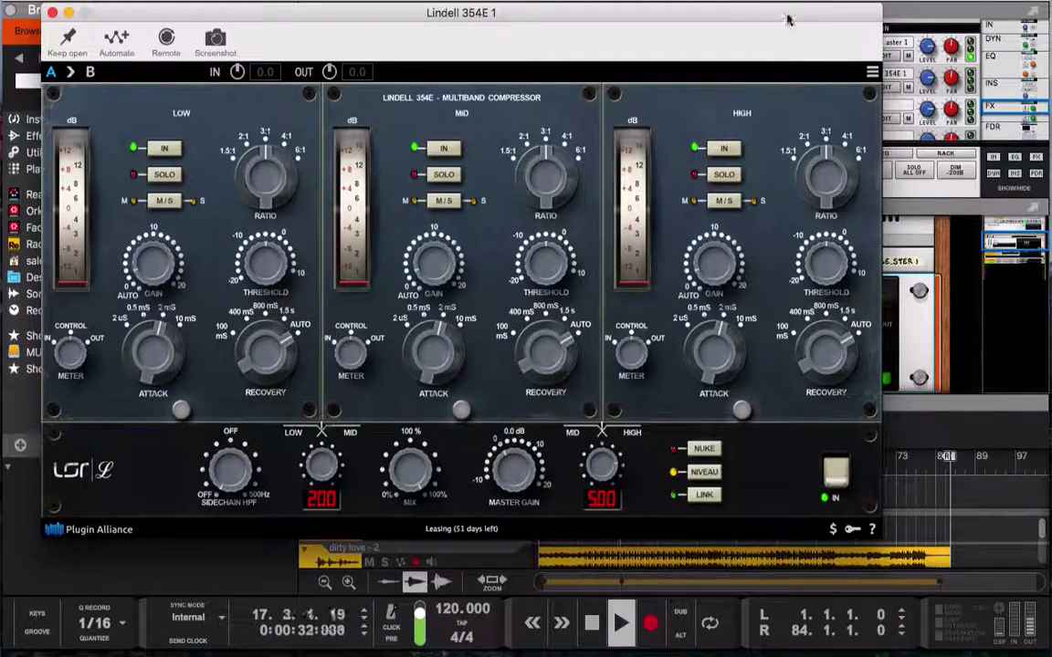
drag(784, 9, 797, 139)
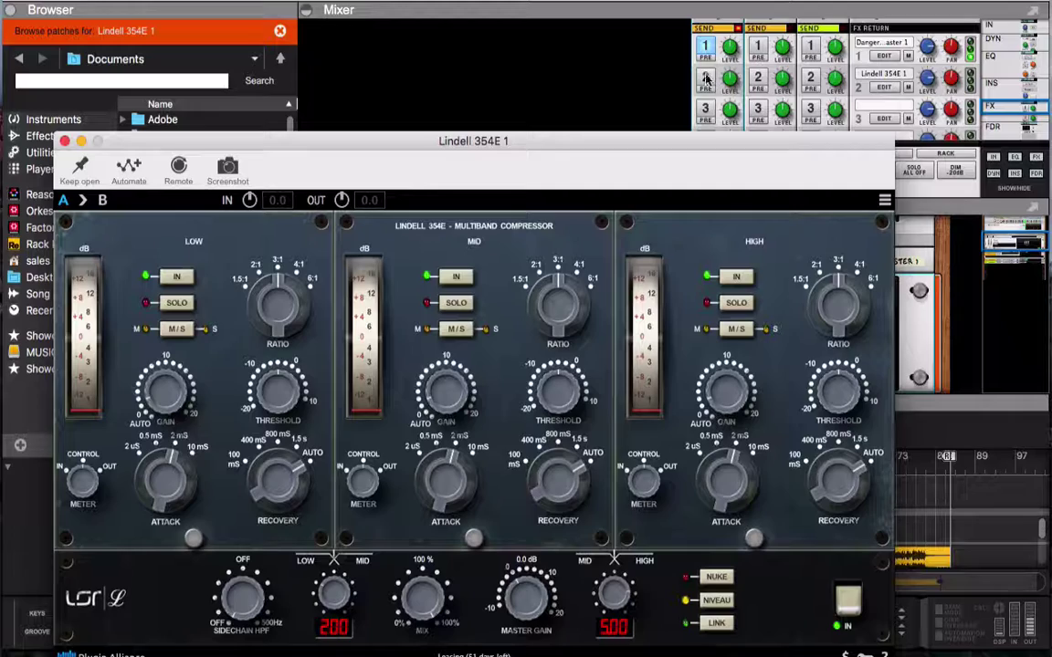
click(704, 79)
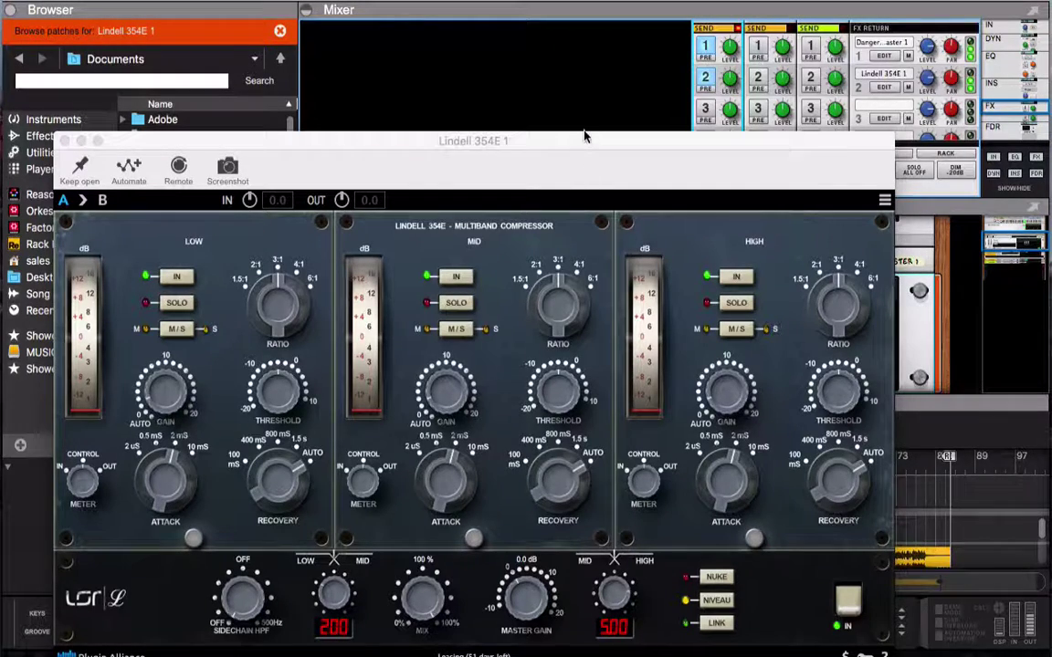
drag(583, 143, 590, 48)
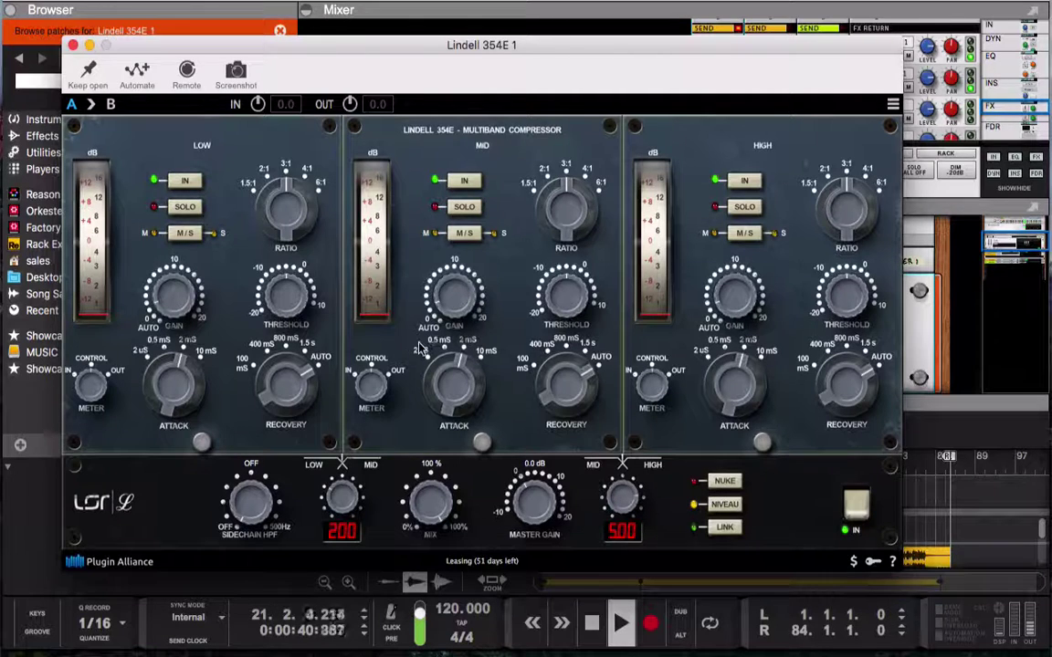
Set the M/S modes of the Lindell 354E's bands, with the low band on M and the mid band on S.
click(186, 232)
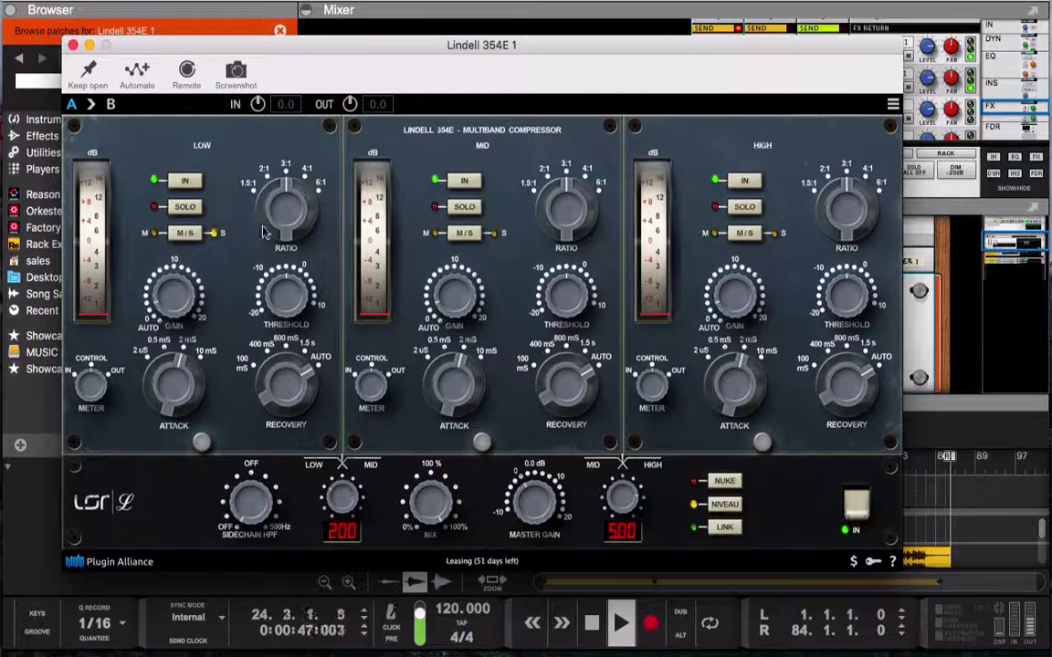
click(465, 234)
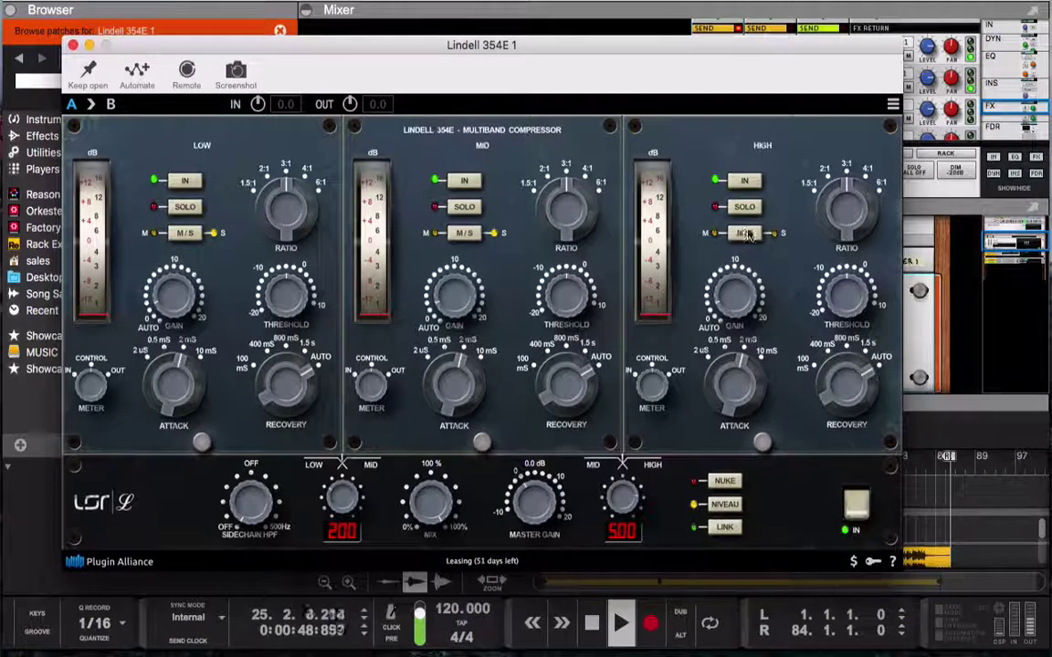
click(749, 234)
click(749, 234)
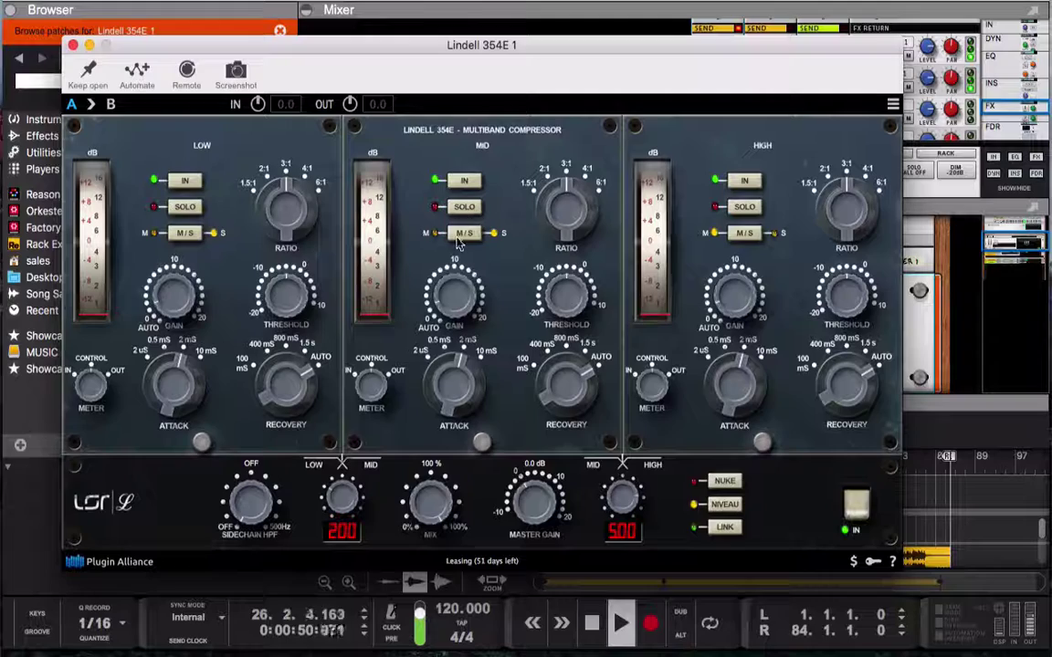
click(458, 239)
click(183, 236)
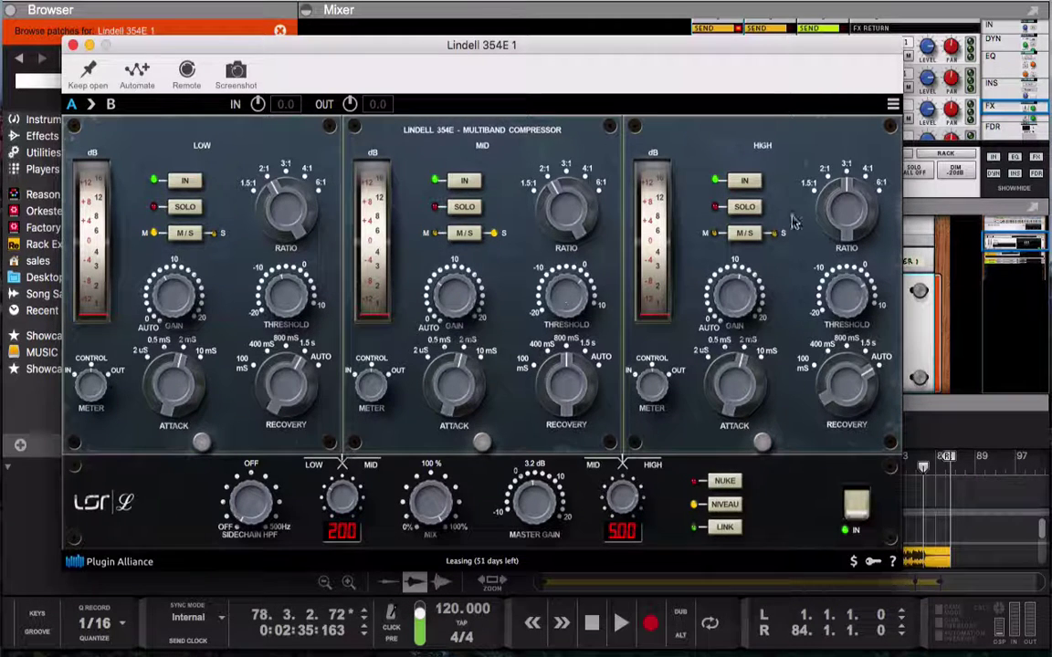
Play the song from its beginning and adjust the meter selector of the Lindell 354E's low band.
click(893, 105)
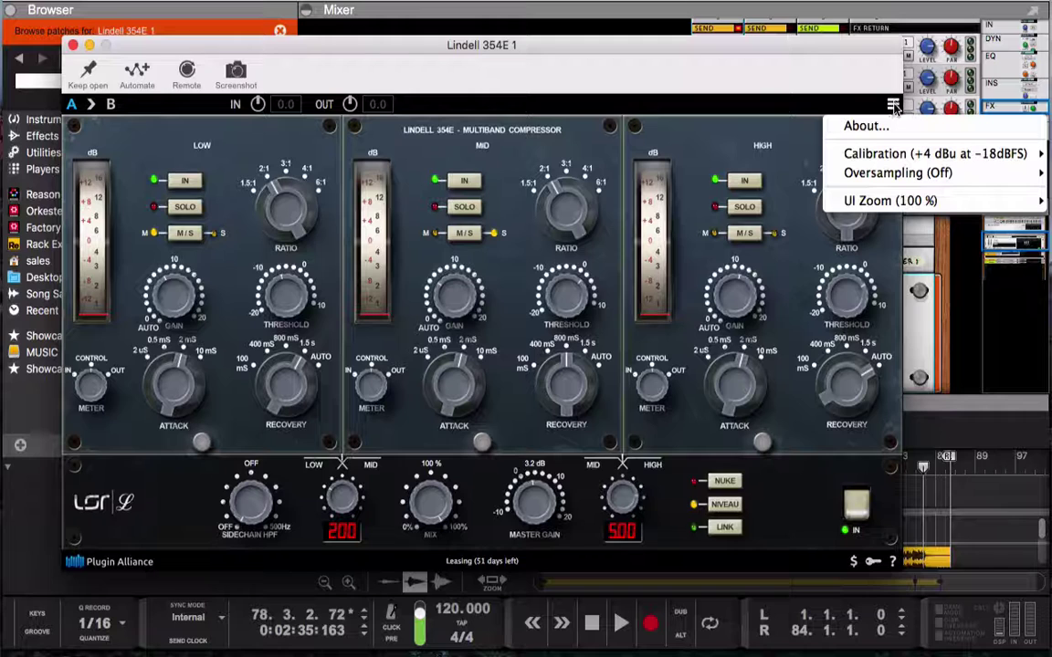
click(710, 96)
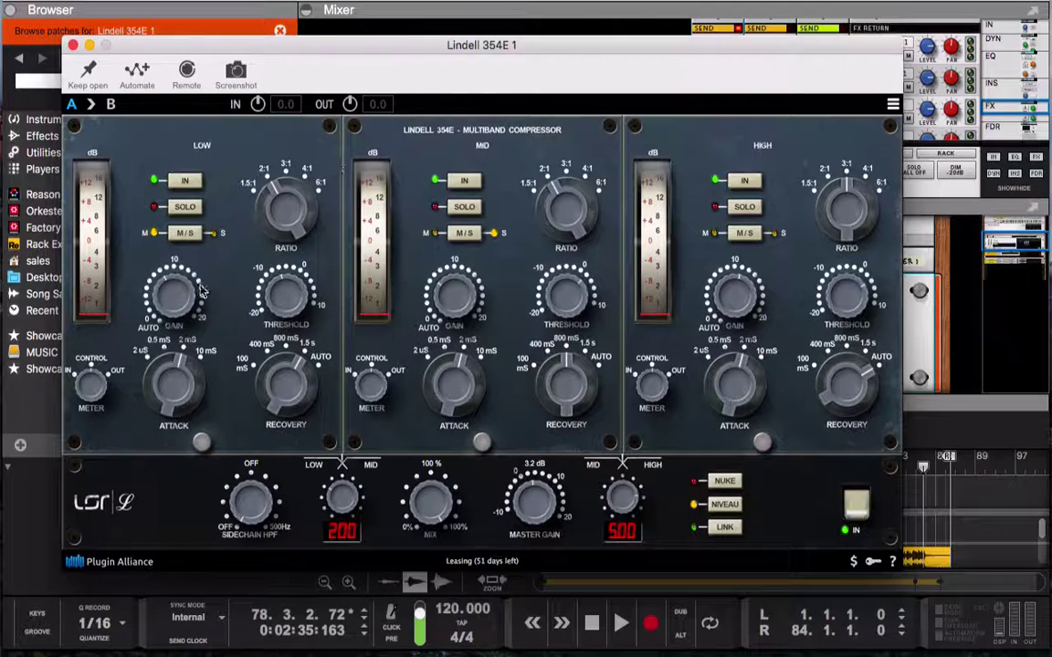
key(space)
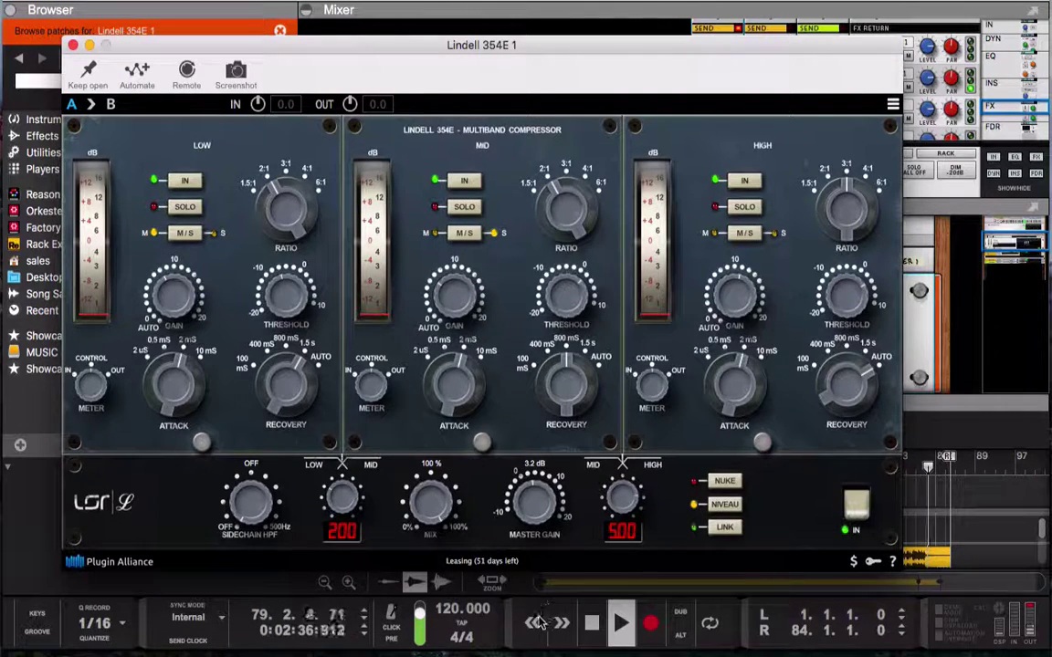
drag(930, 469, 539, 486)
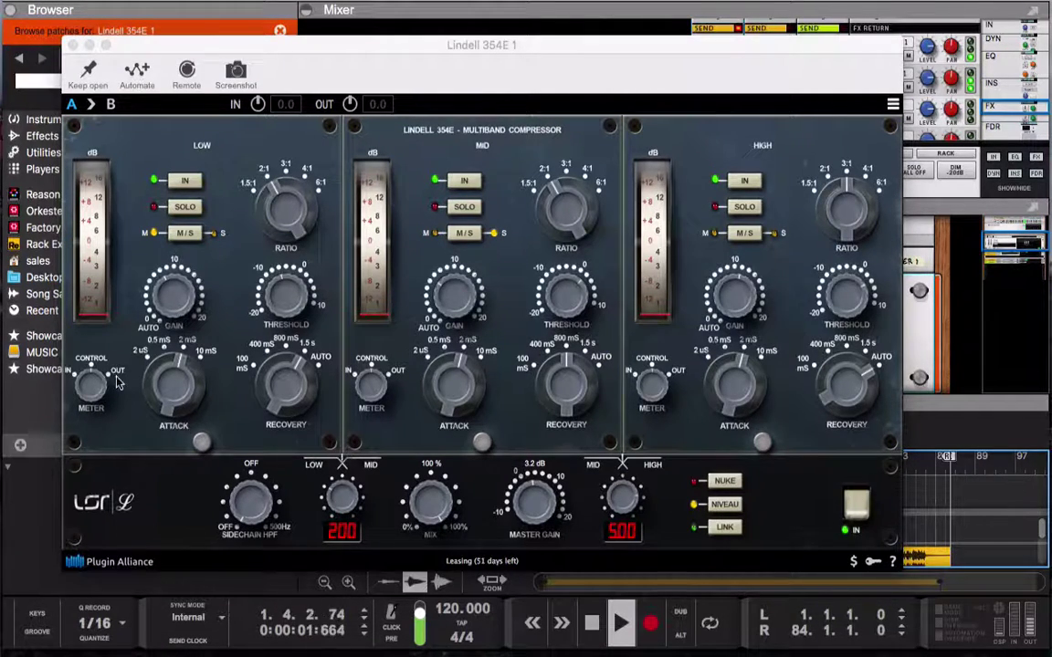
click(94, 391)
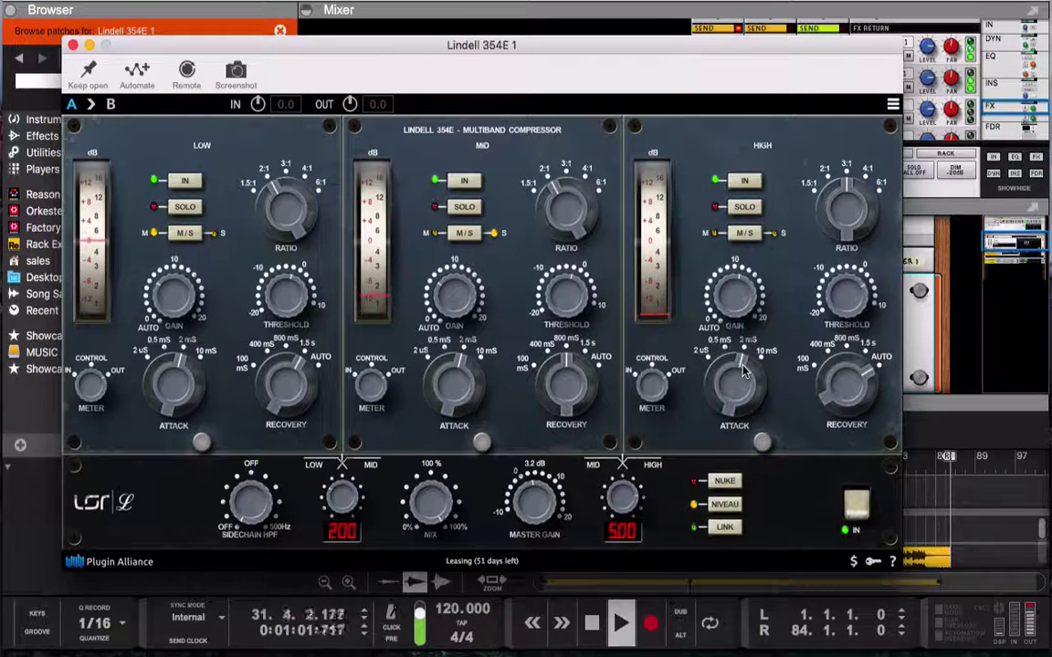
Lengthen the Lindell 354E's high-band attack, set the mix to 83% and the master gain to 2.1 dB, and close its editor.
drag(744, 372, 747, 348)
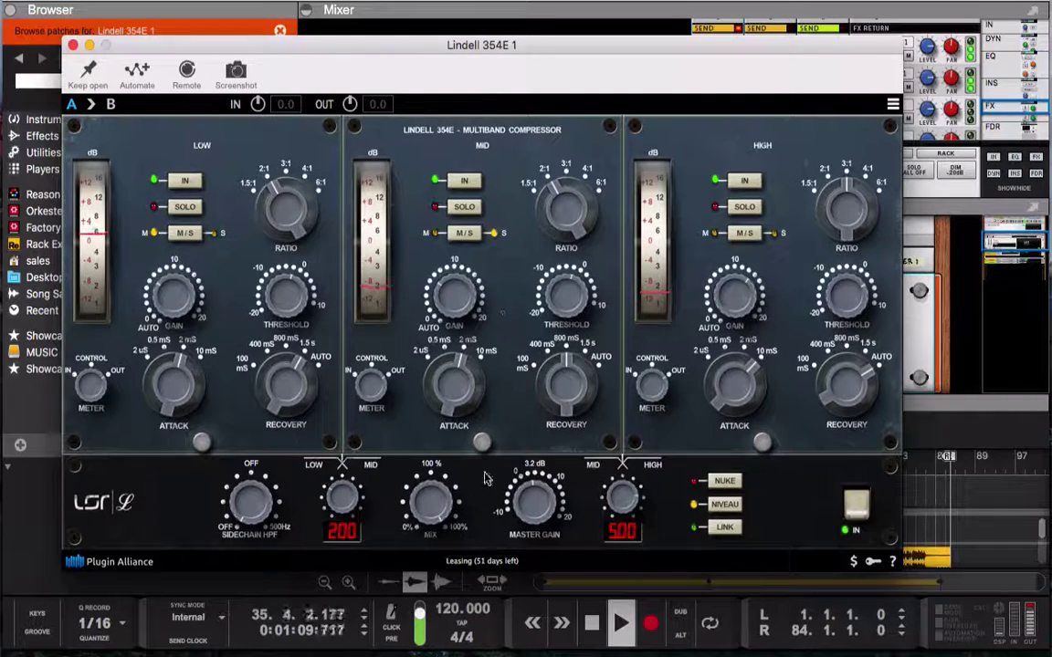
drag(434, 508, 427, 528)
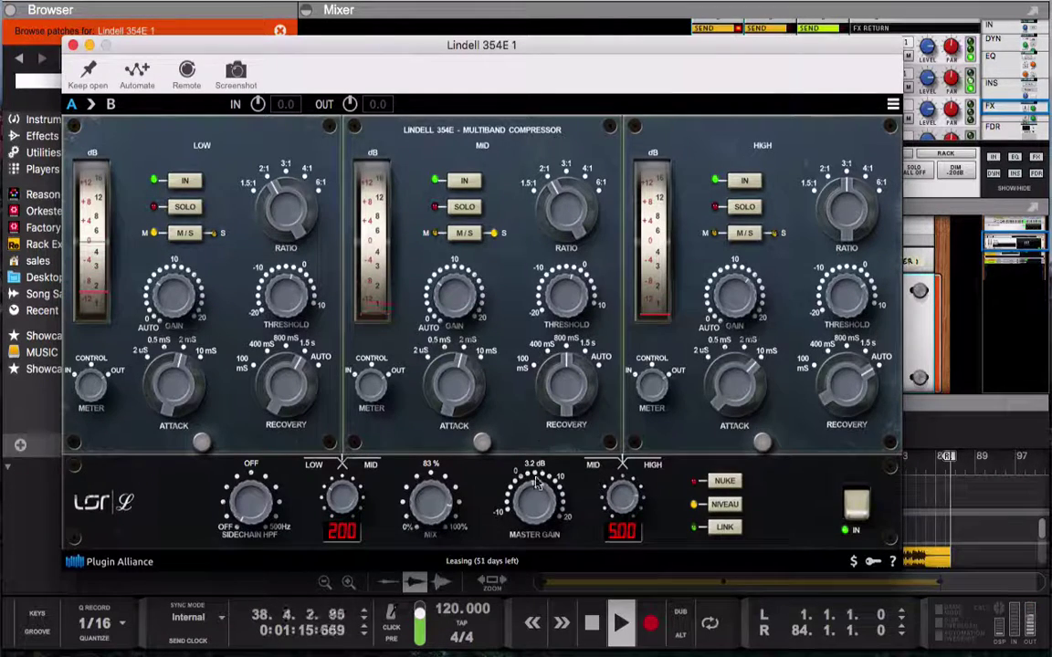
drag(537, 484, 566, 505)
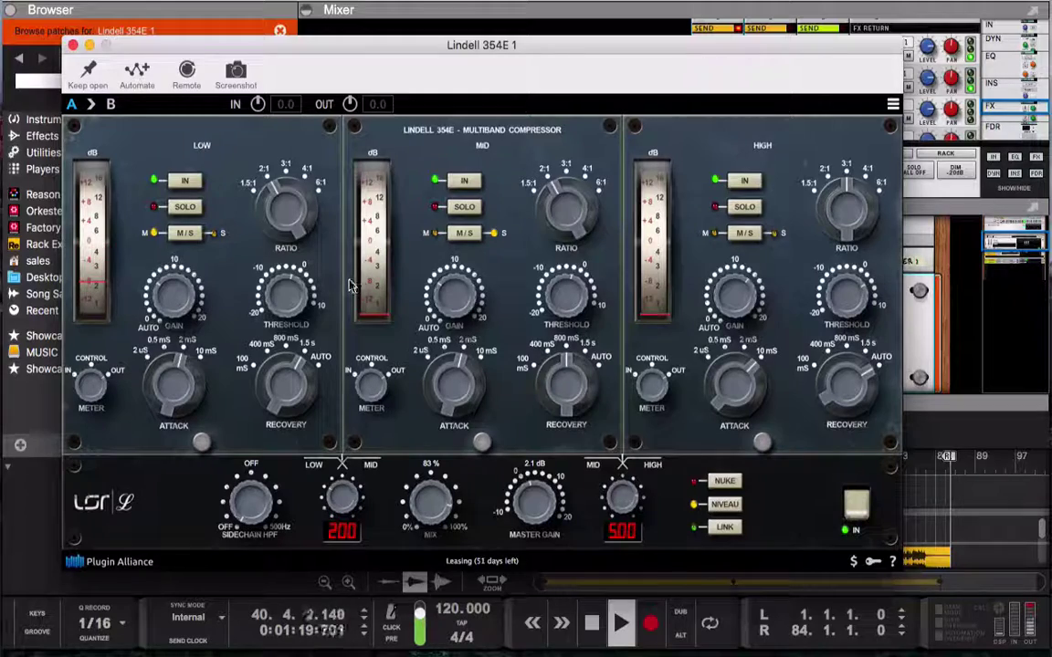
click(73, 44)
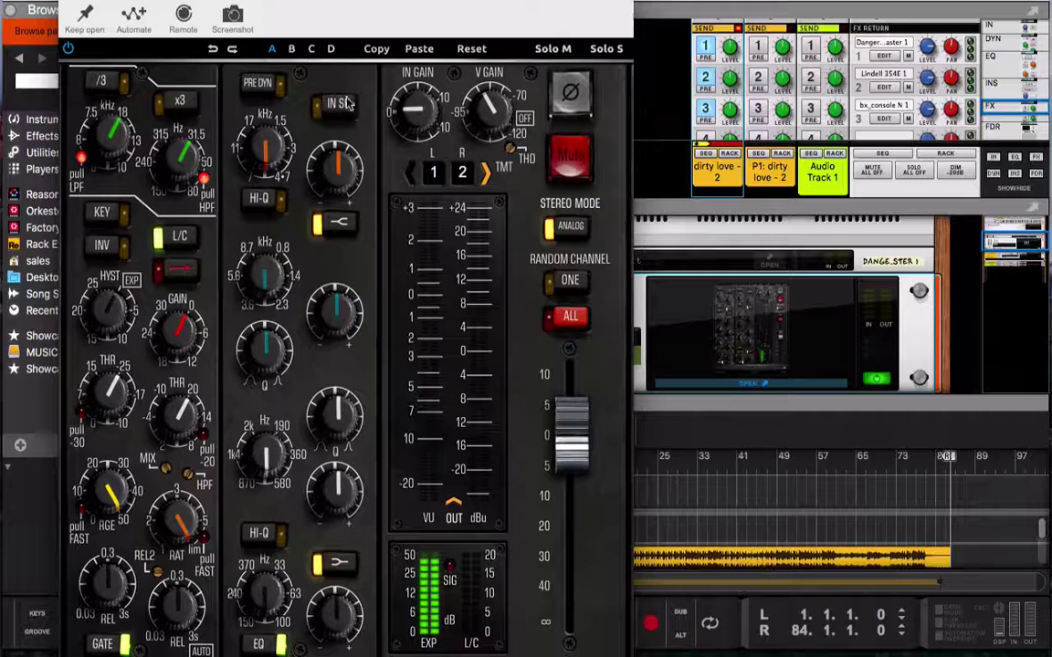
Replace bx_console N, the third send effect, with Soundspot's Paradox from the browser's effects, and open the Paradox editor.
click(65, 1)
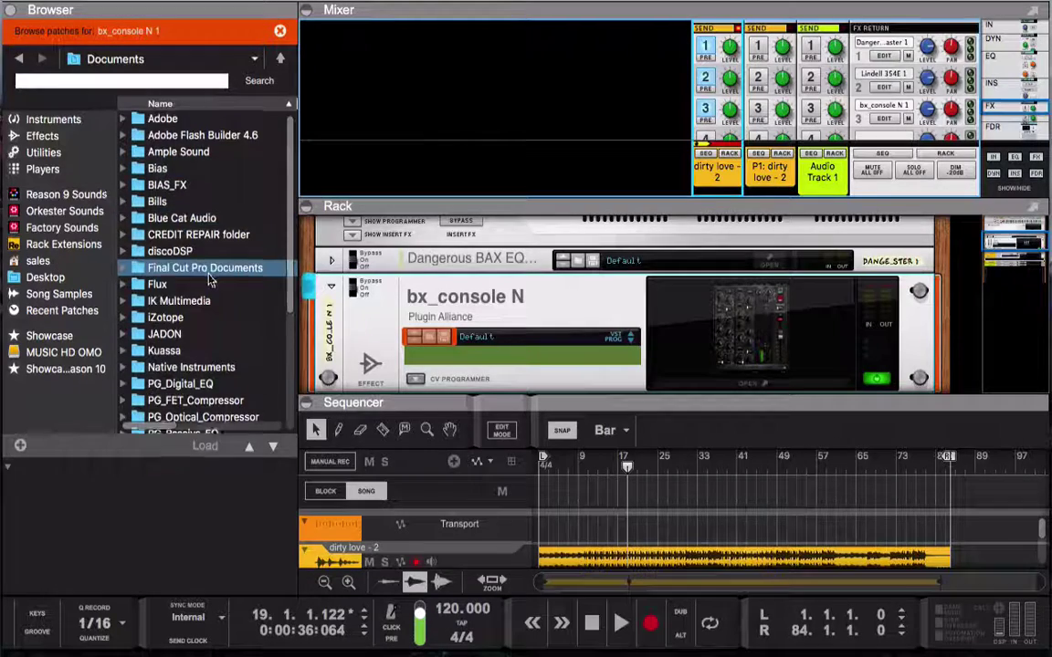
scroll(211, 279, down, 5)
click(20, 59)
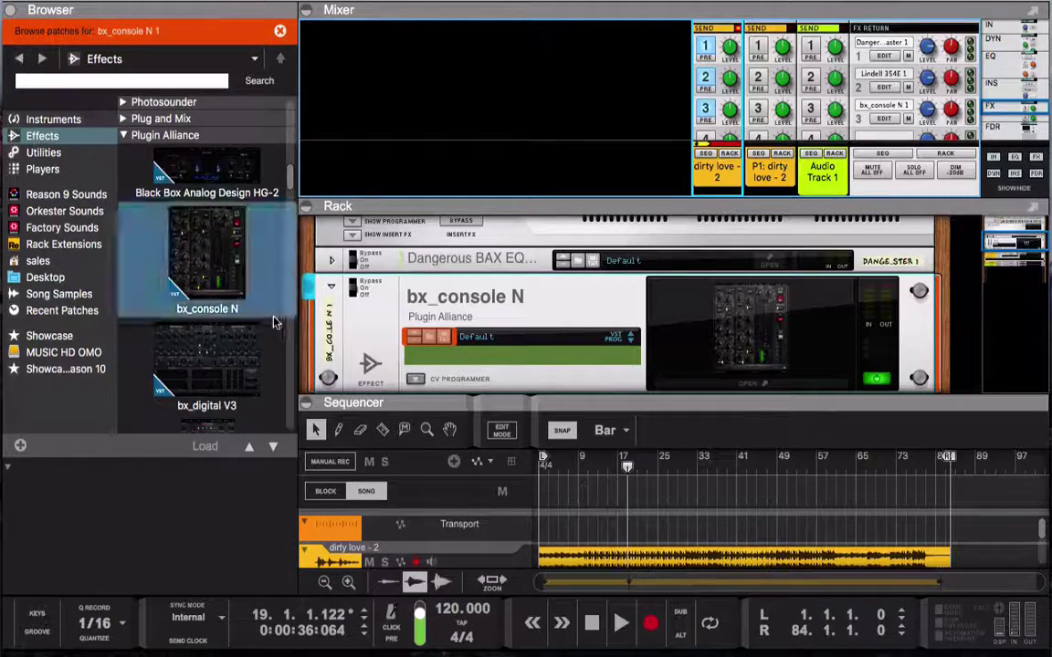
scroll(255, 301, down, 15)
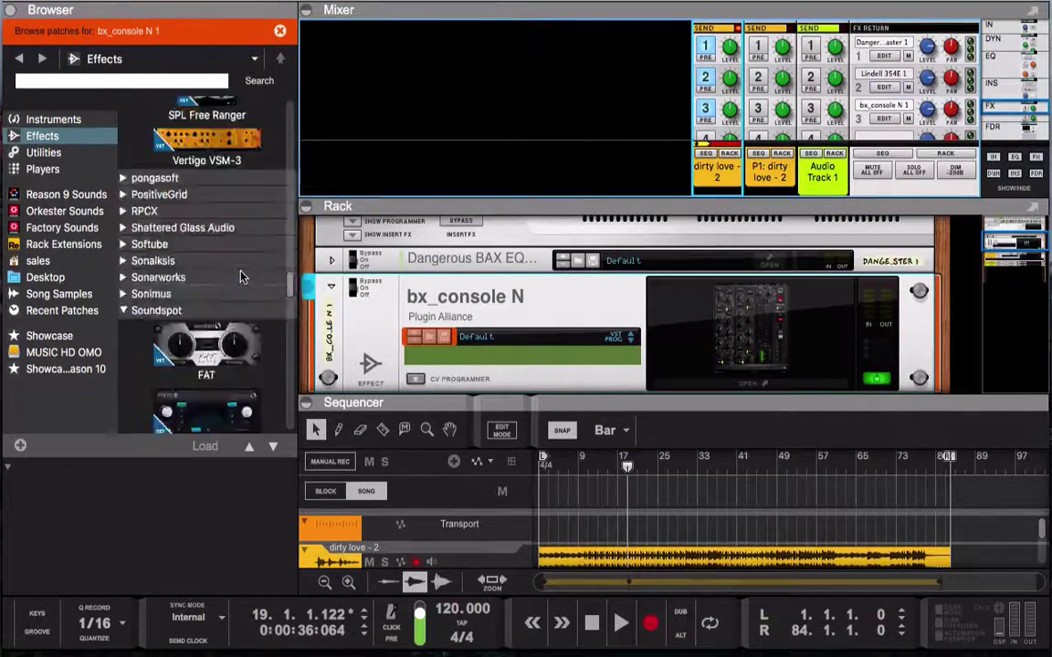
scroll(242, 277, down, 5)
scroll(242, 277, up, 3)
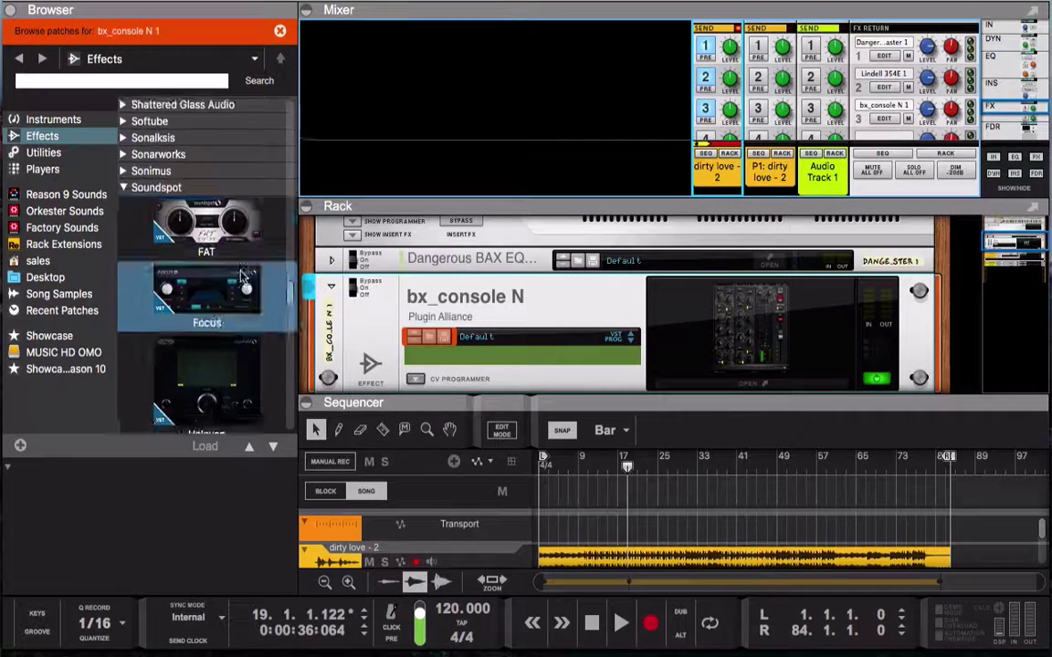
scroll(242, 277, down, 5)
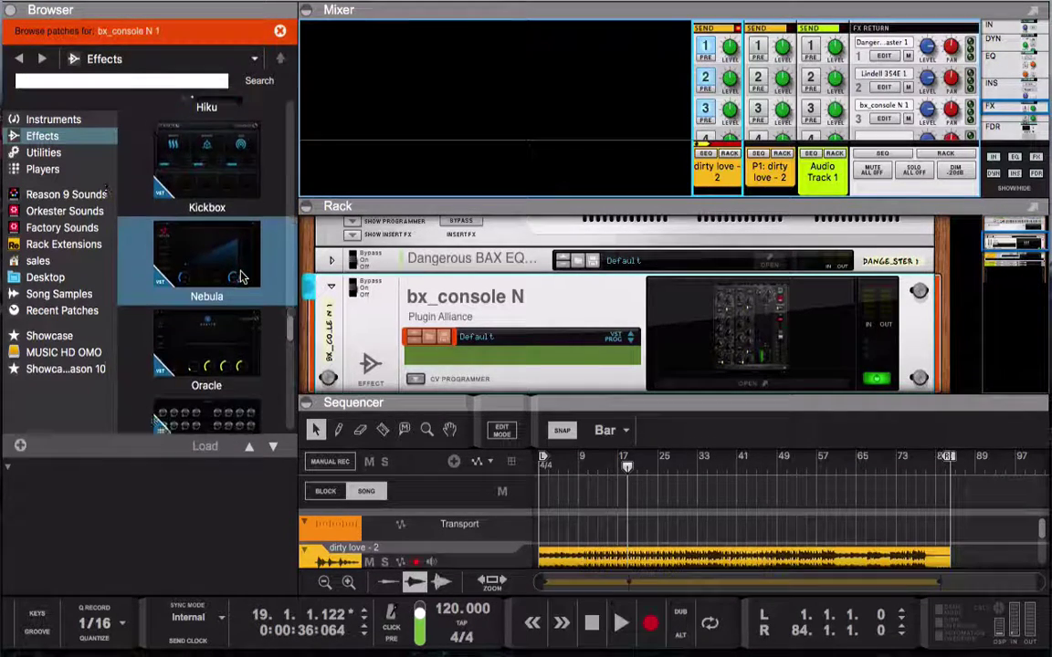
scroll(242, 277, down, 3)
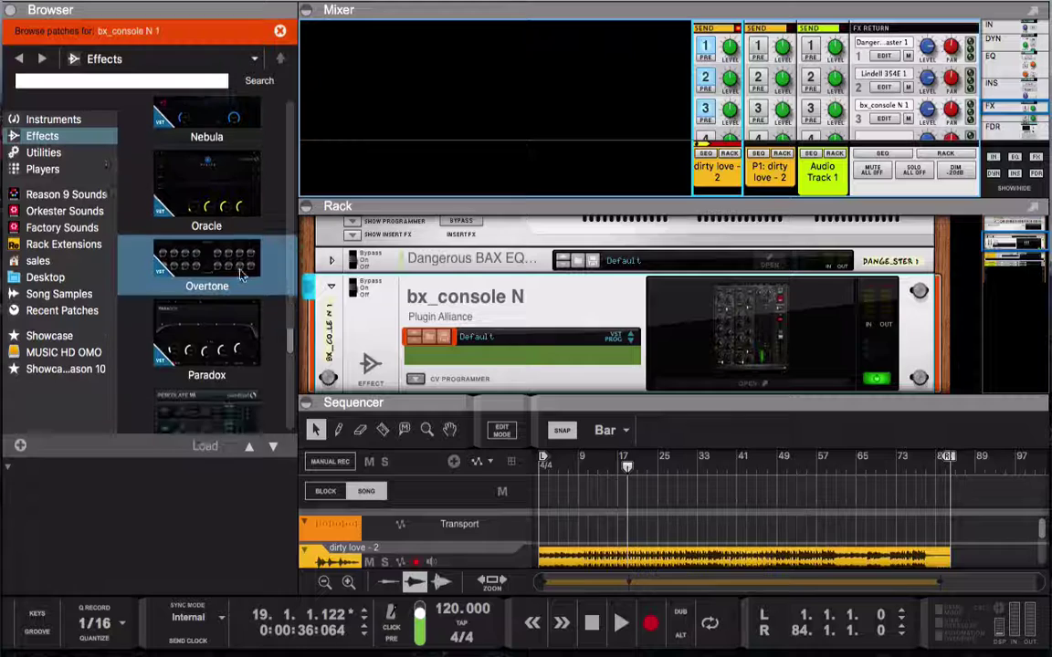
scroll(215, 219, down, 1)
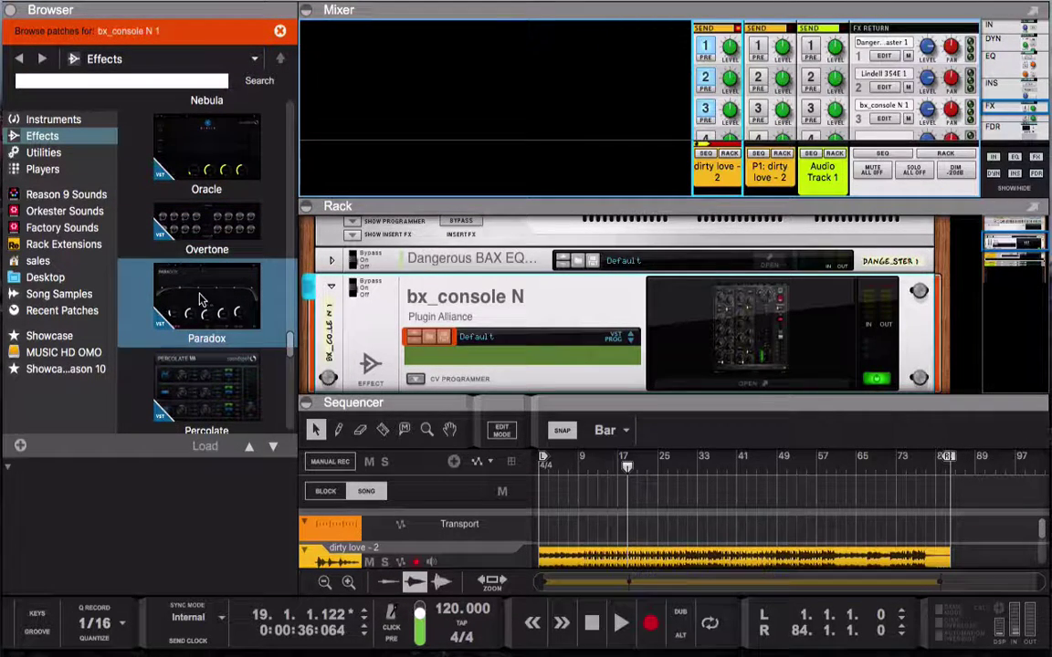
drag(202, 300, 770, 373)
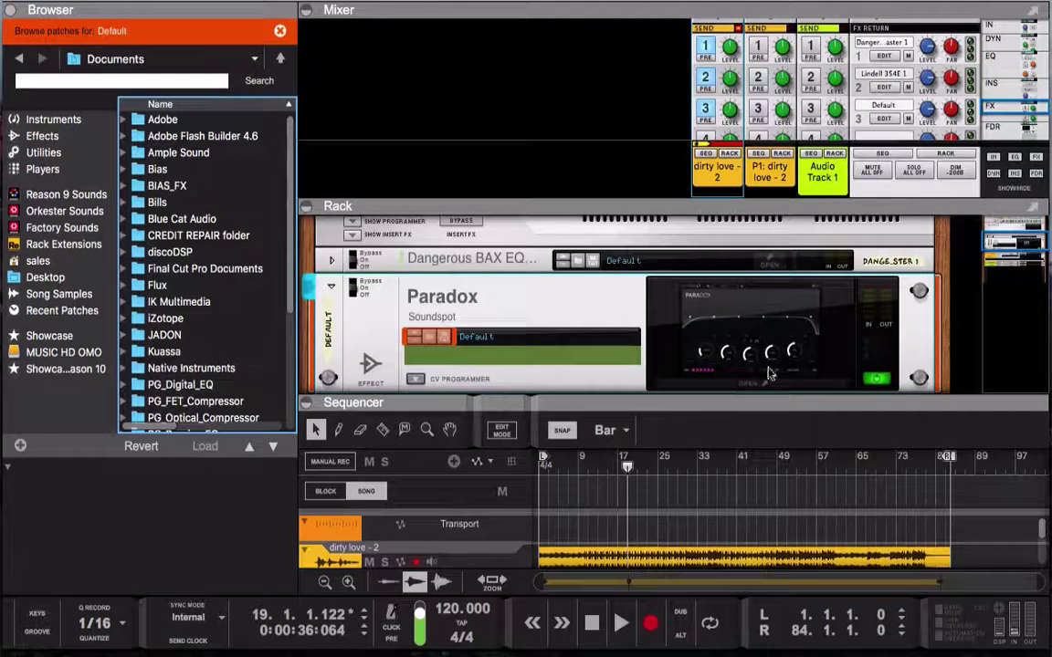
click(761, 383)
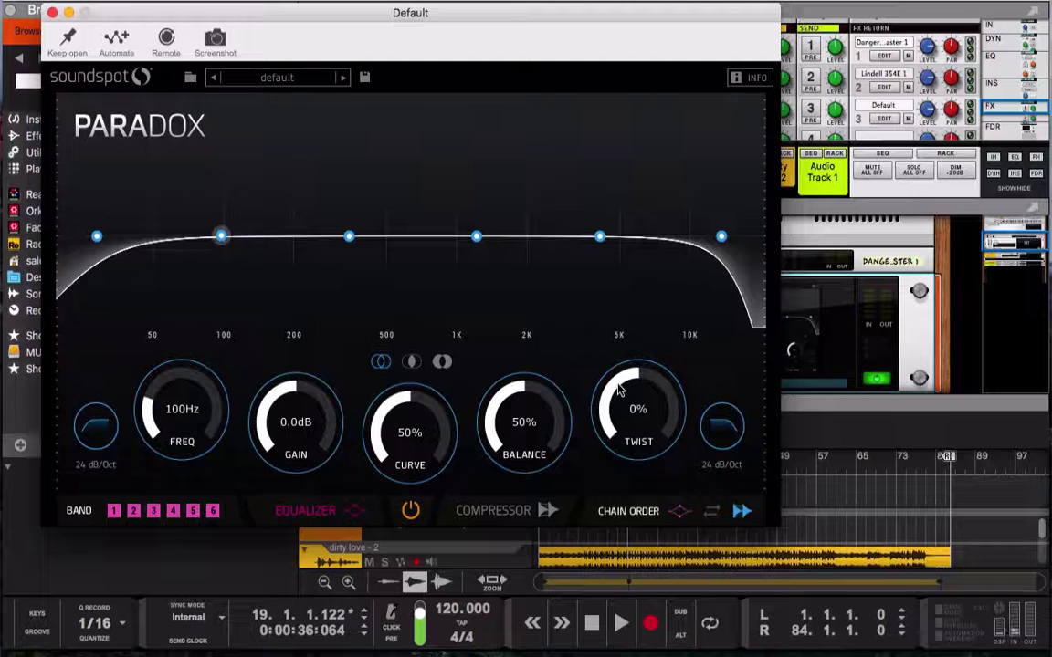
Play the song and shape Paradox's fifth EQ band as a broad boost of 6.1 dB at 3761 Hz with a 5% curve.
click(680, 513)
click(680, 513)
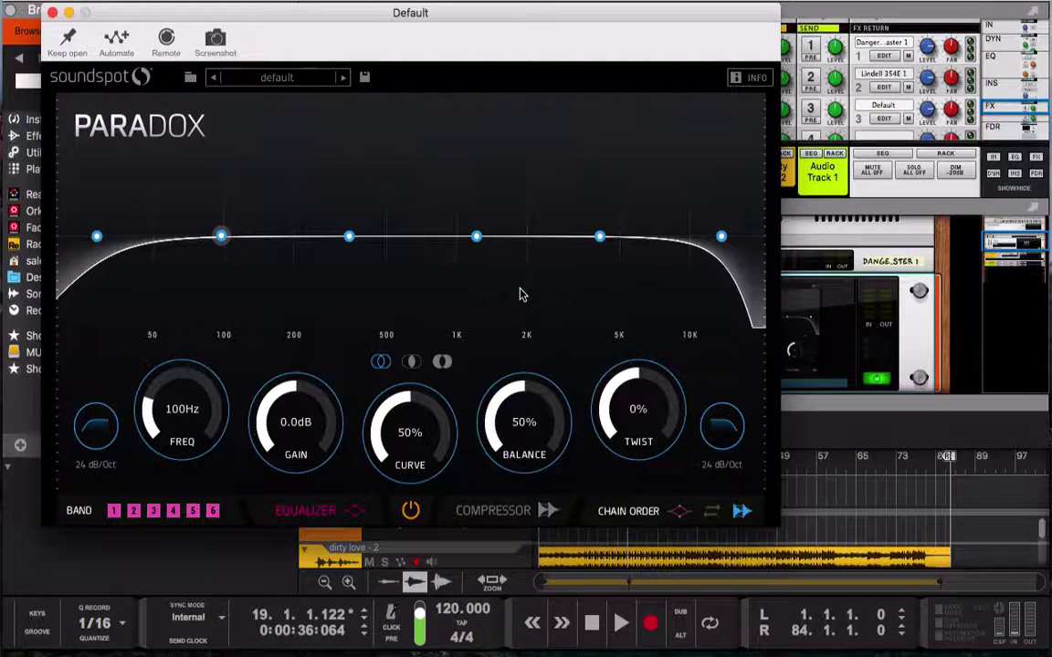
key(space)
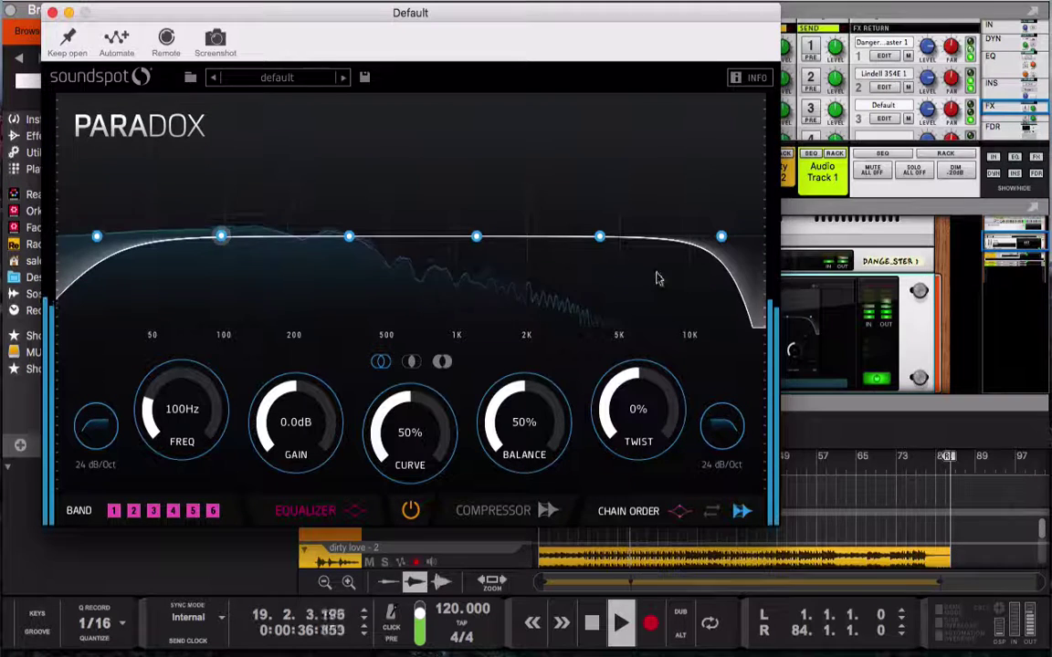
drag(599, 236, 599, 226)
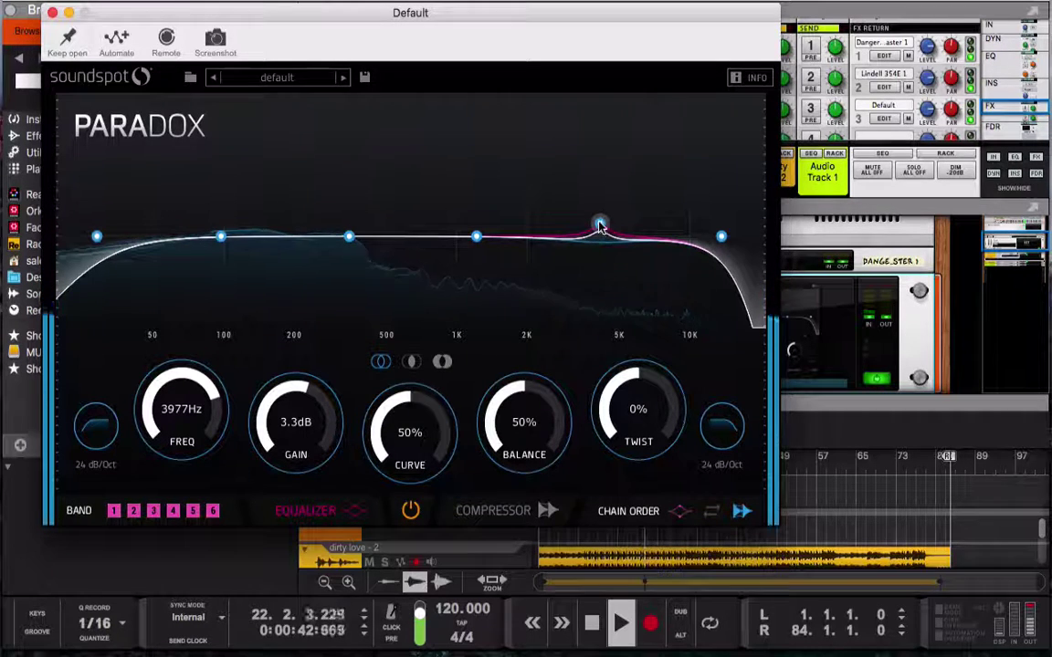
drag(600, 226, 598, 218)
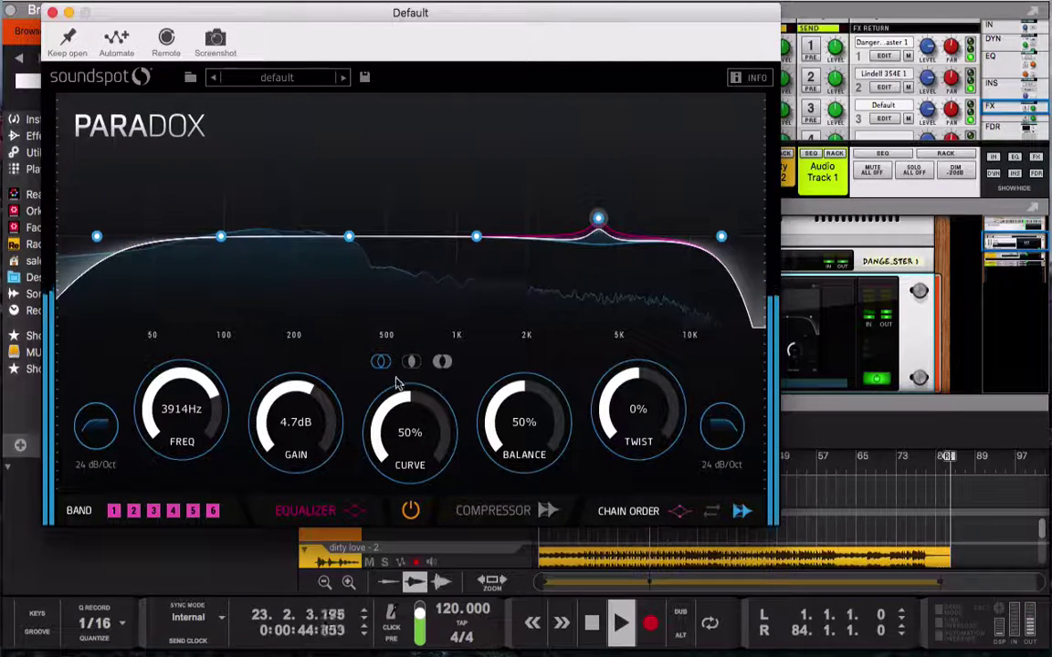
drag(405, 404, 376, 449)
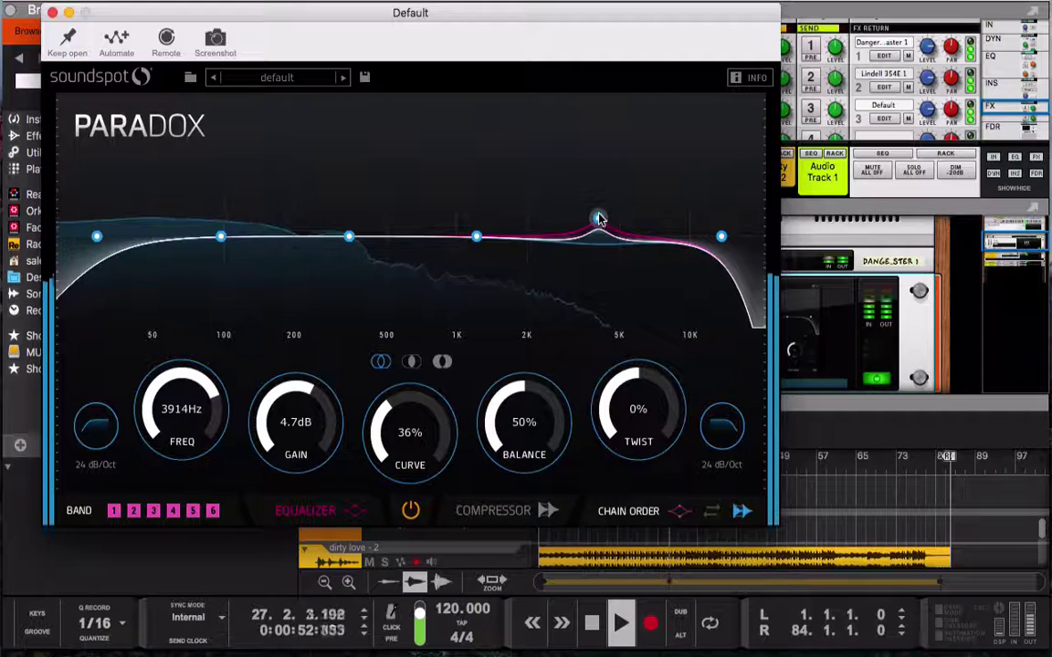
drag(598, 218, 608, 217)
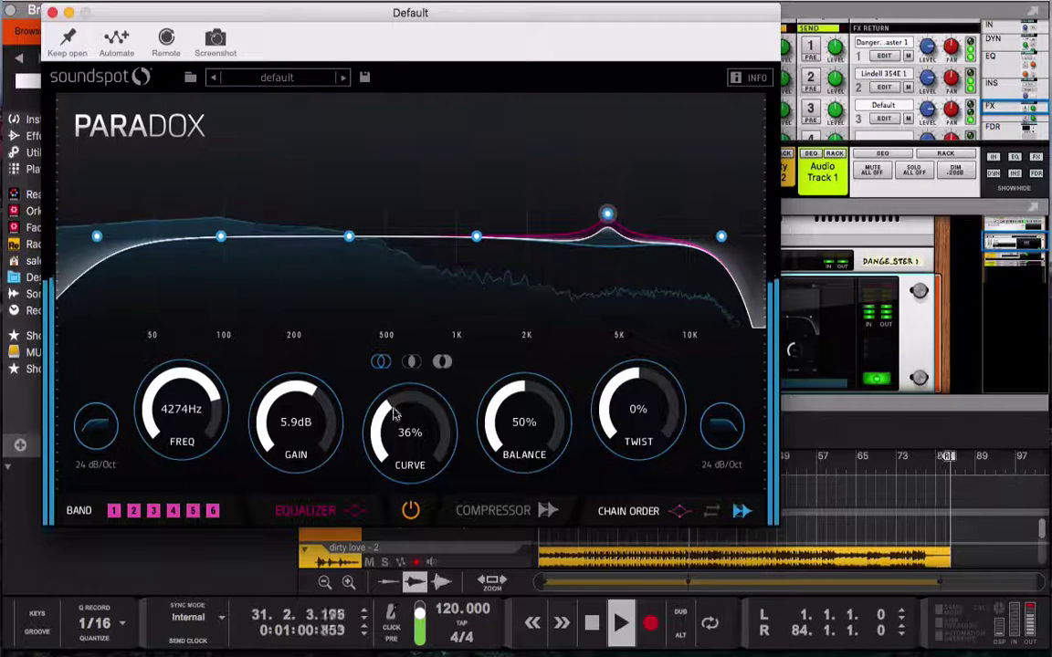
drag(388, 411, 372, 470)
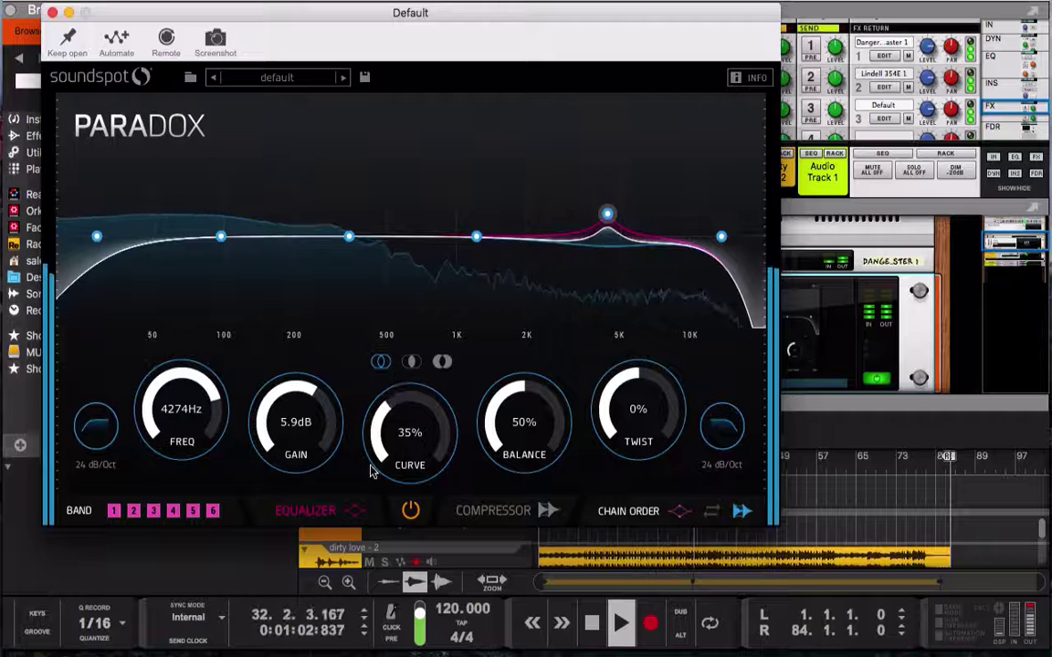
drag(384, 402, 363, 530)
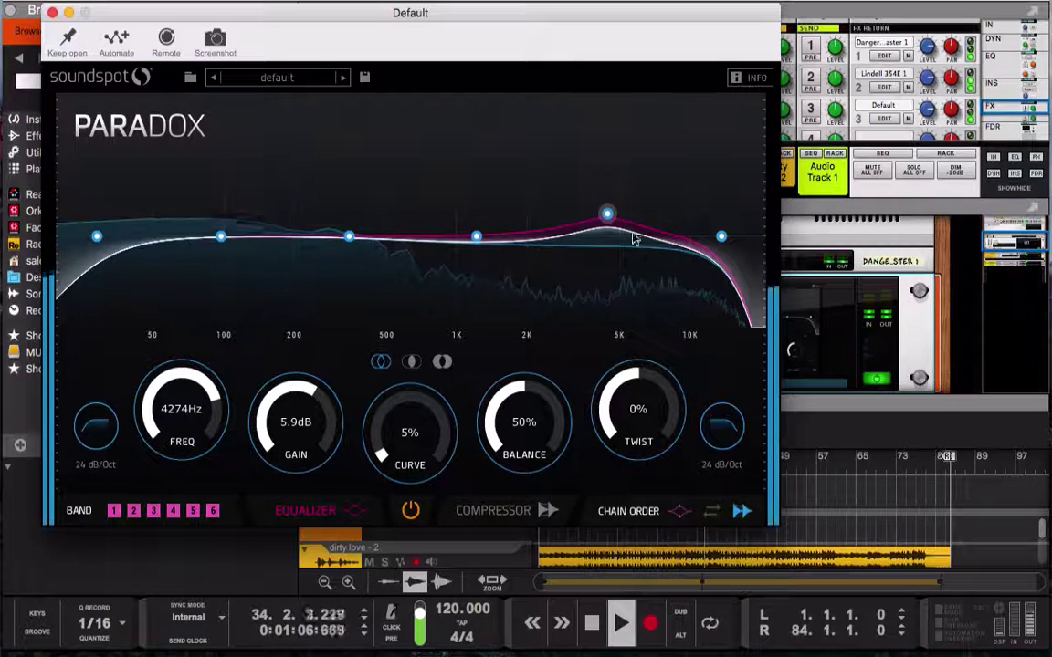
mouse_move(608, 215)
mouse_down()
mouse_move(622, 216)
mouse_move(594, 214)
mouse_up()
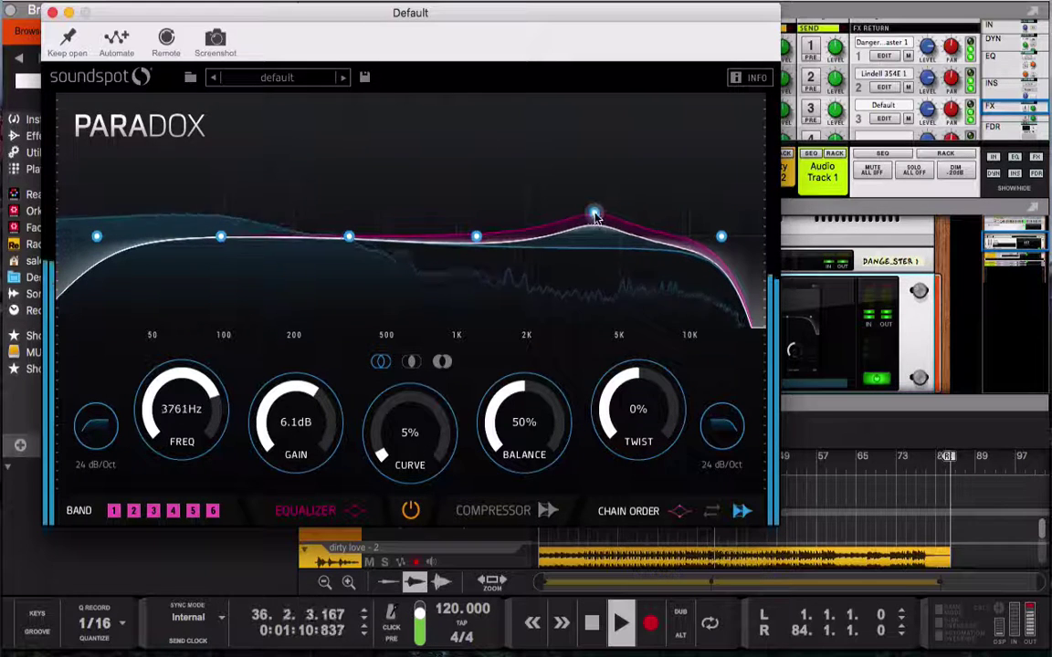
Shape Paradox's fourth EQ band as a narrow cut of -13.9 dB at 730 Hz, with the curve at 80% and balance at 26%.
drag(477, 237, 471, 286)
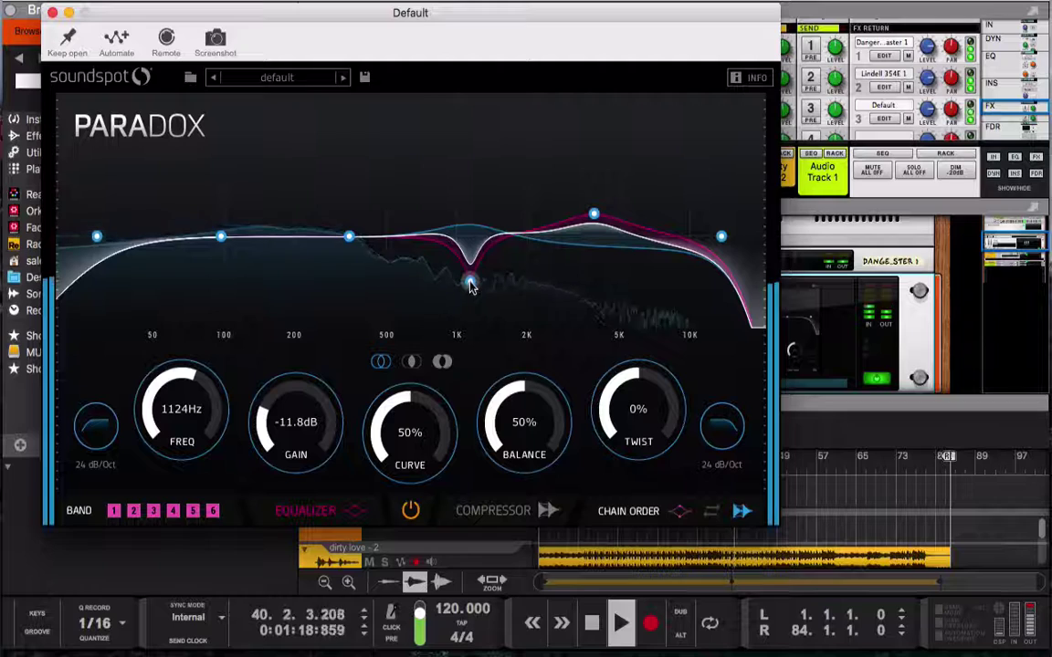
drag(470, 286, 470, 292)
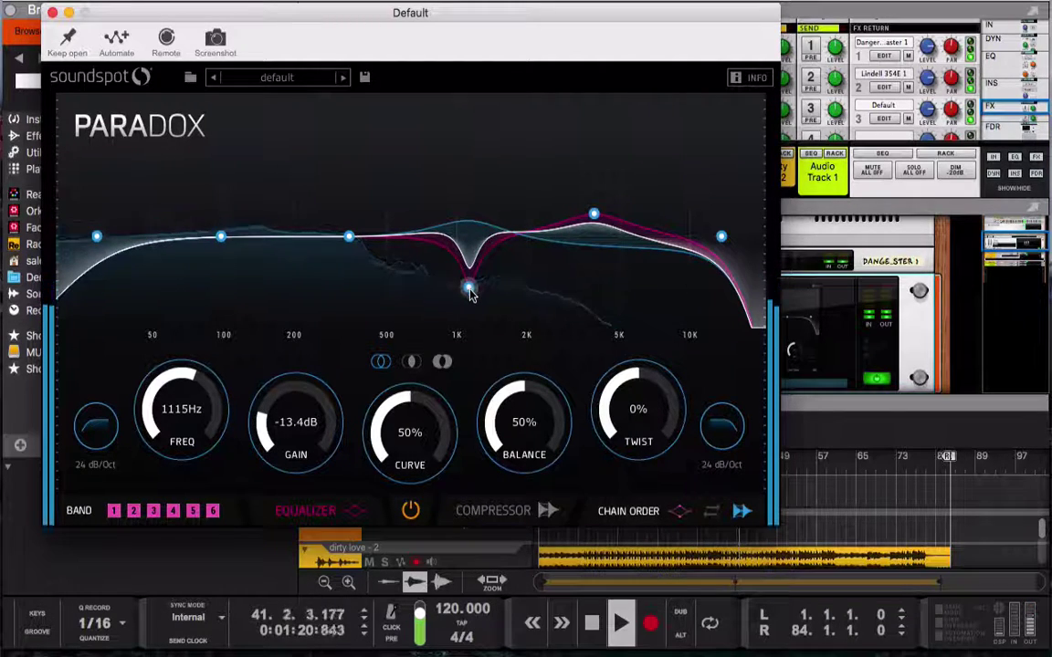
drag(374, 376, 394, 419)
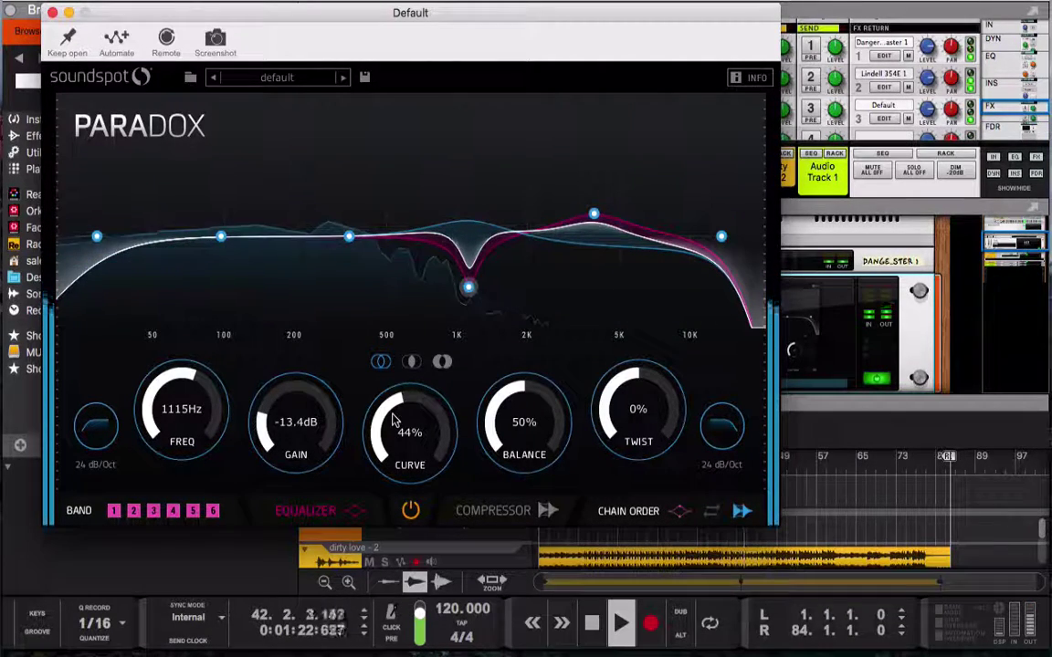
drag(419, 354, 410, 255)
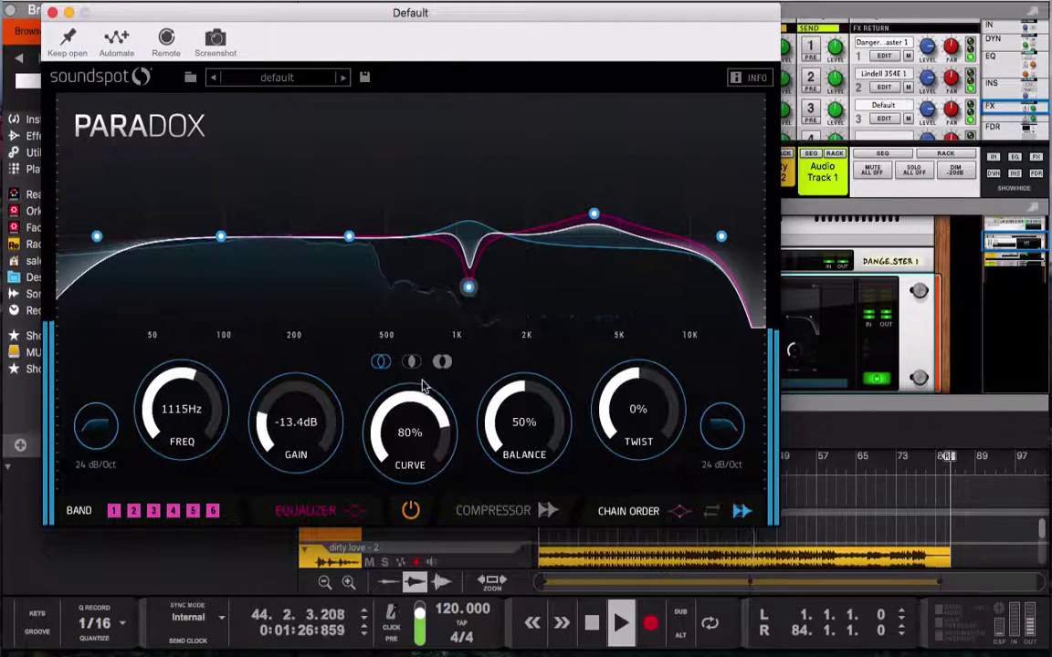
drag(503, 409, 495, 488)
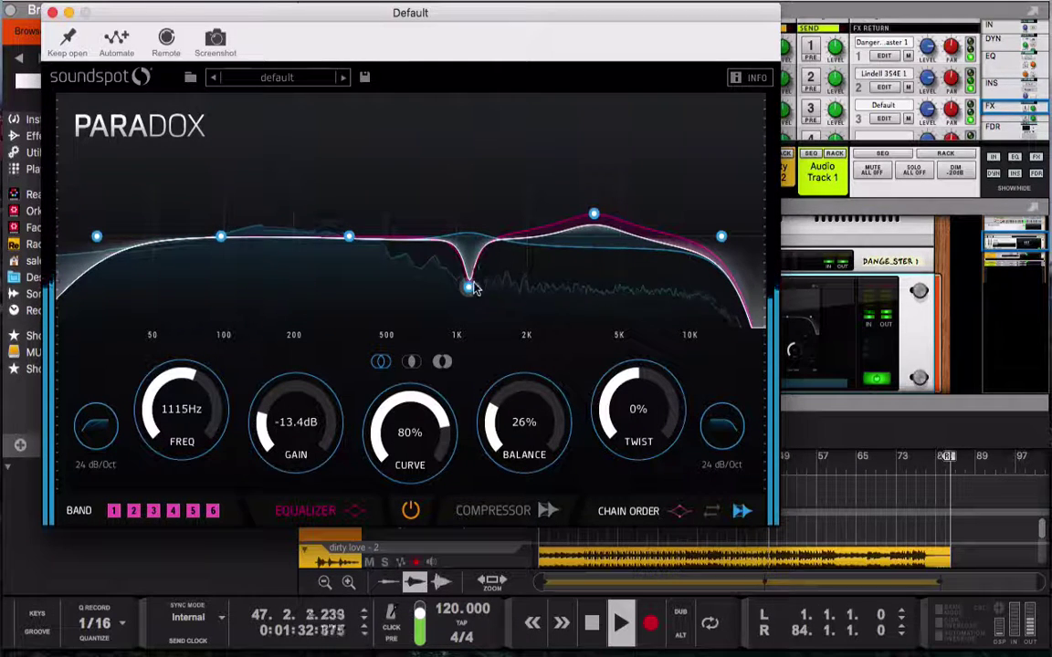
drag(468, 288, 435, 290)
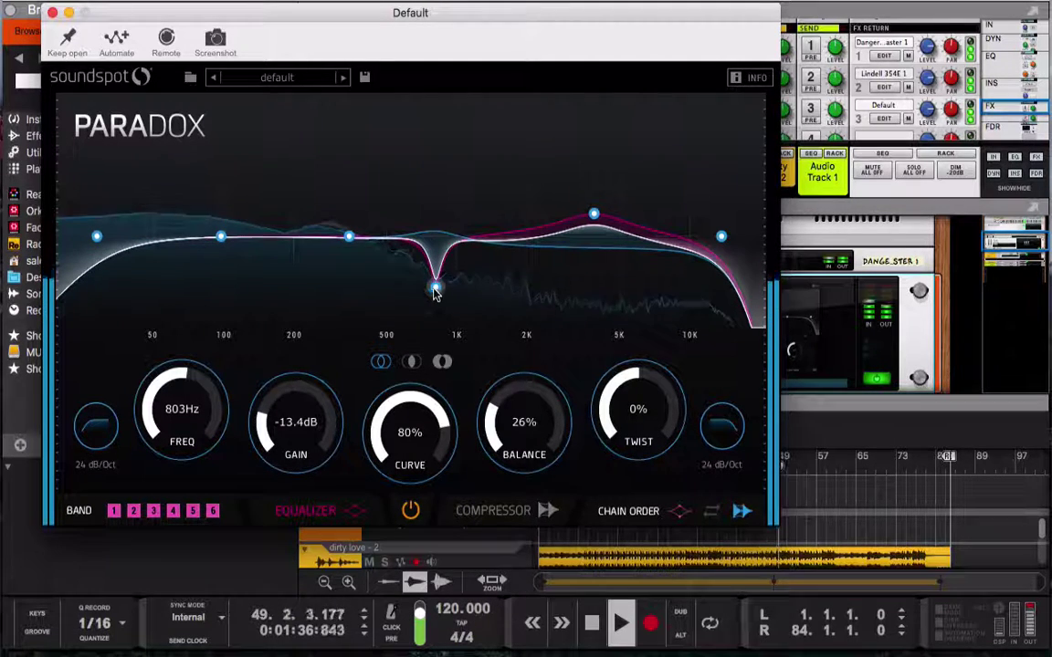
drag(436, 290, 426, 292)
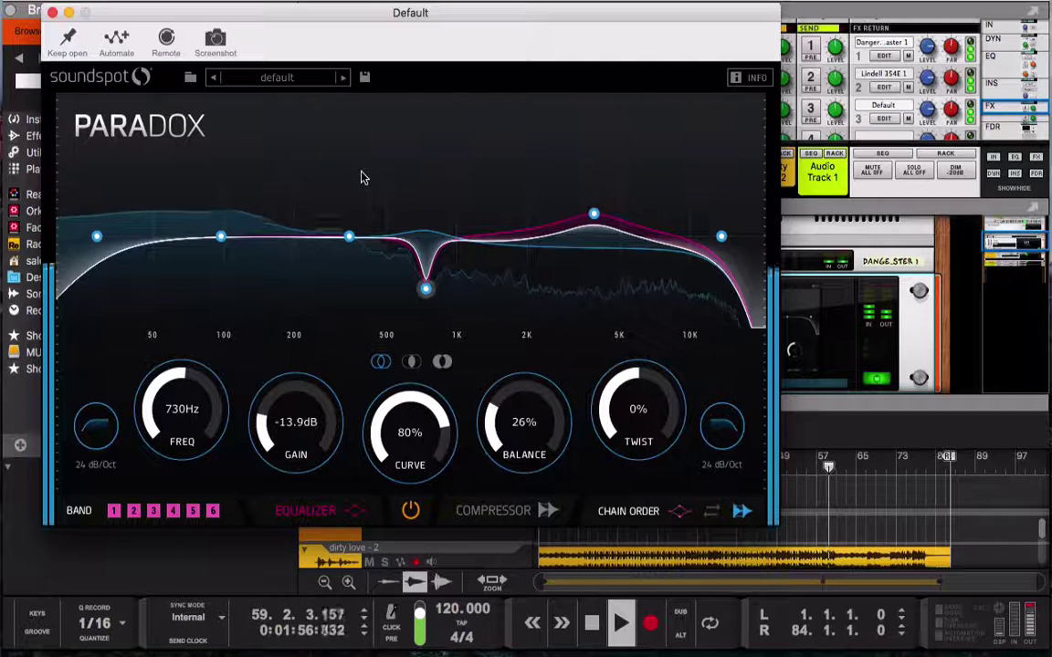
Raise the frequency of Paradox's low-cut filter to 39 Hz and close the editor.
click(96, 236)
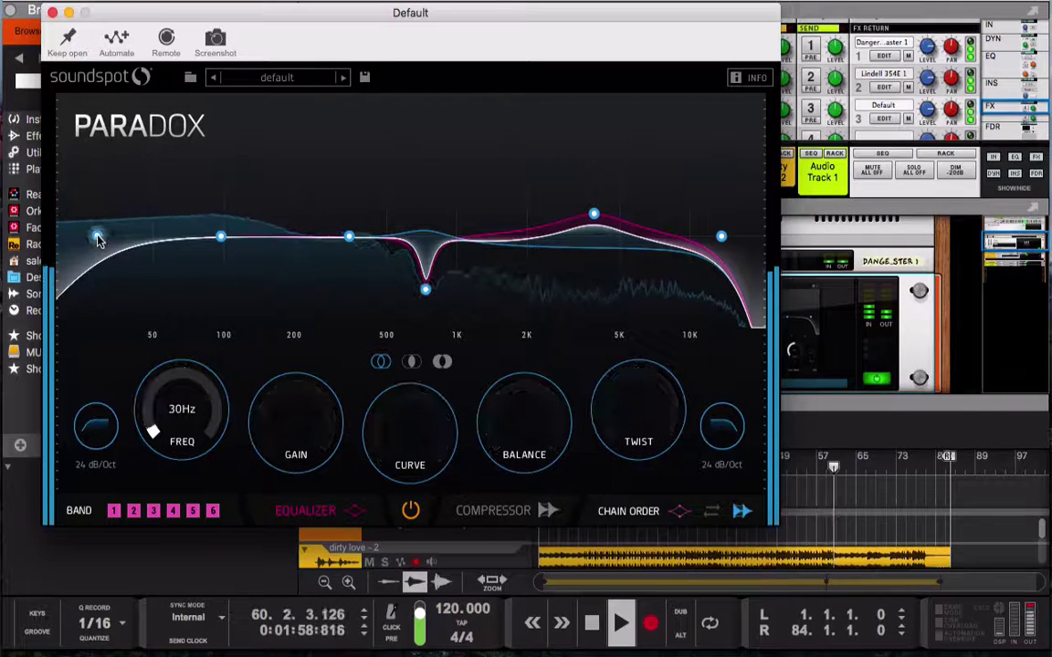
drag(109, 240, 126, 245)
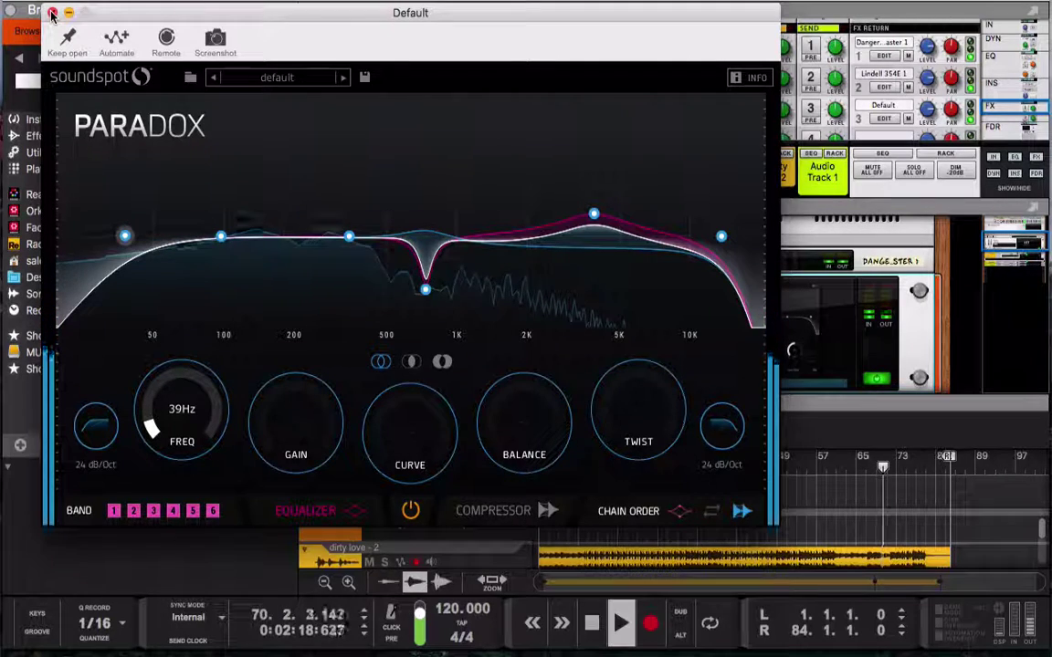
click(52, 13)
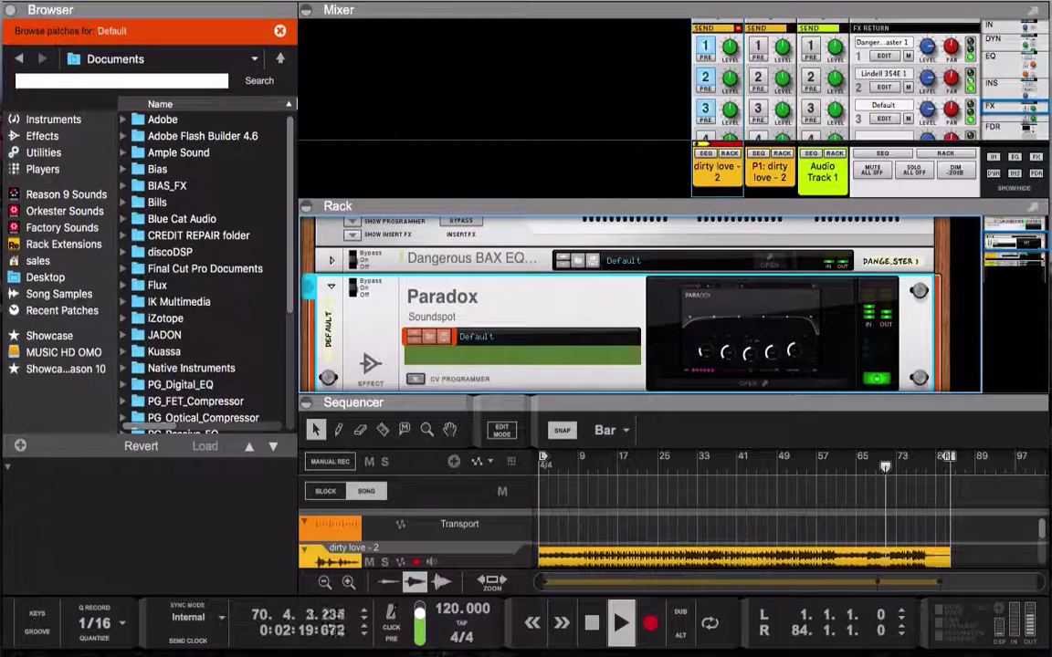
Continue playback from about bar 24, list the effects in the browser and fold the Paradox device in the rack.
click(653, 459)
click(30, 134)
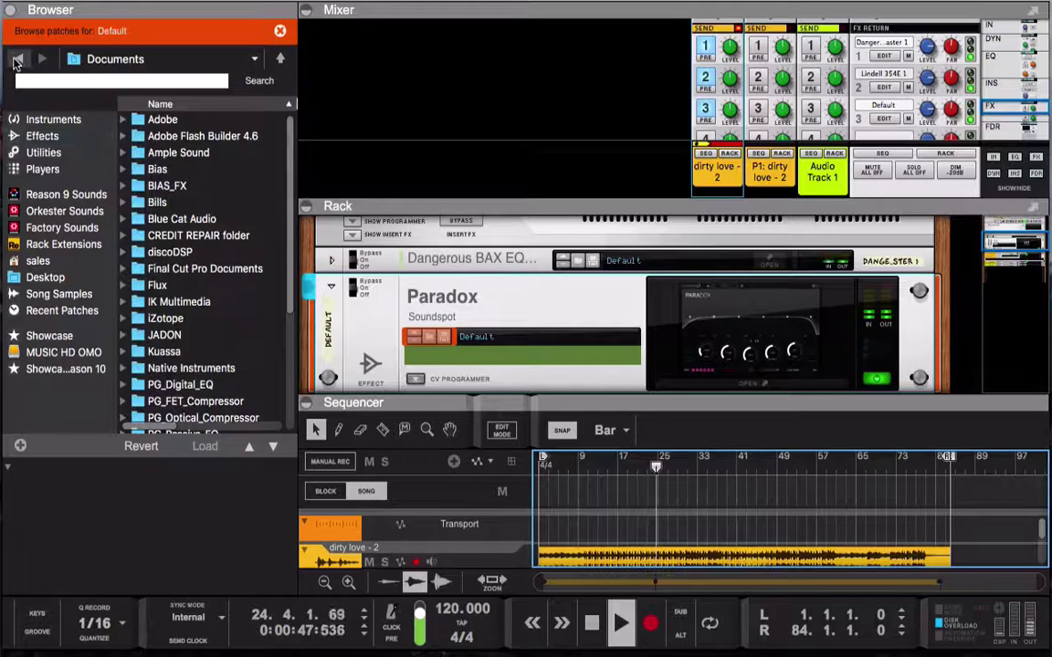
scroll(402, 301, down, 2)
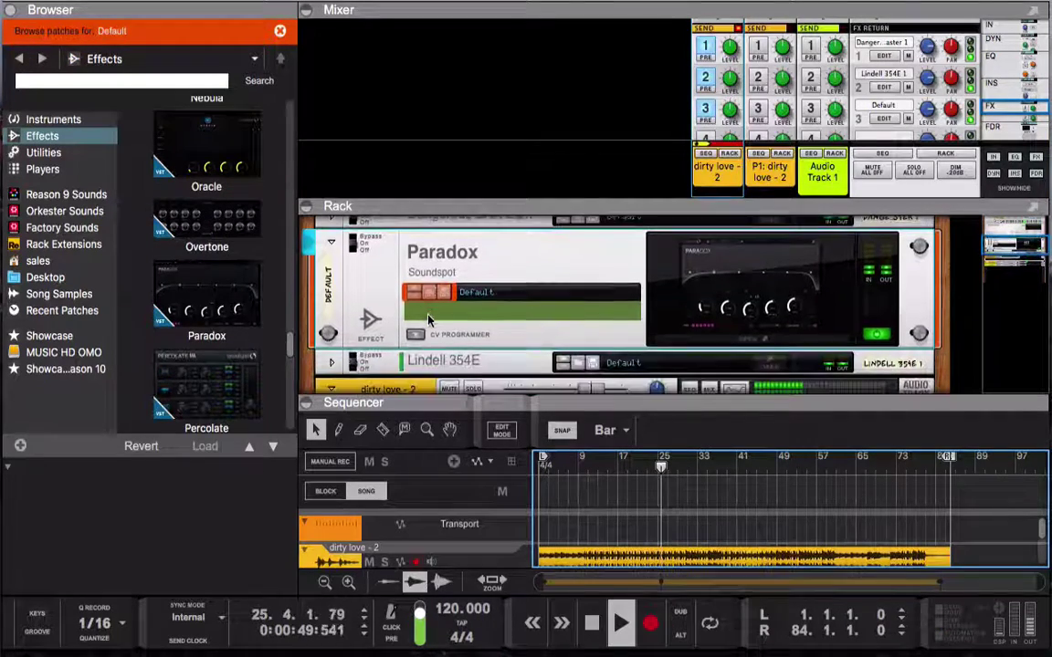
click(331, 230)
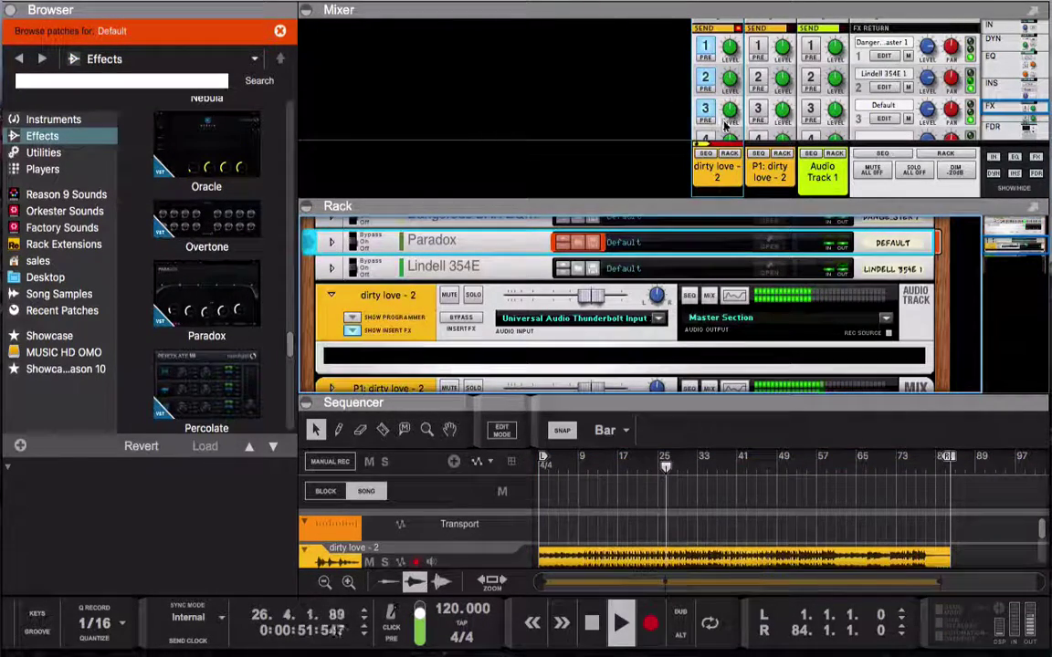
Look through Soundspot's effects in the browser and add Nebula as the fourth send effect.
click(283, 189)
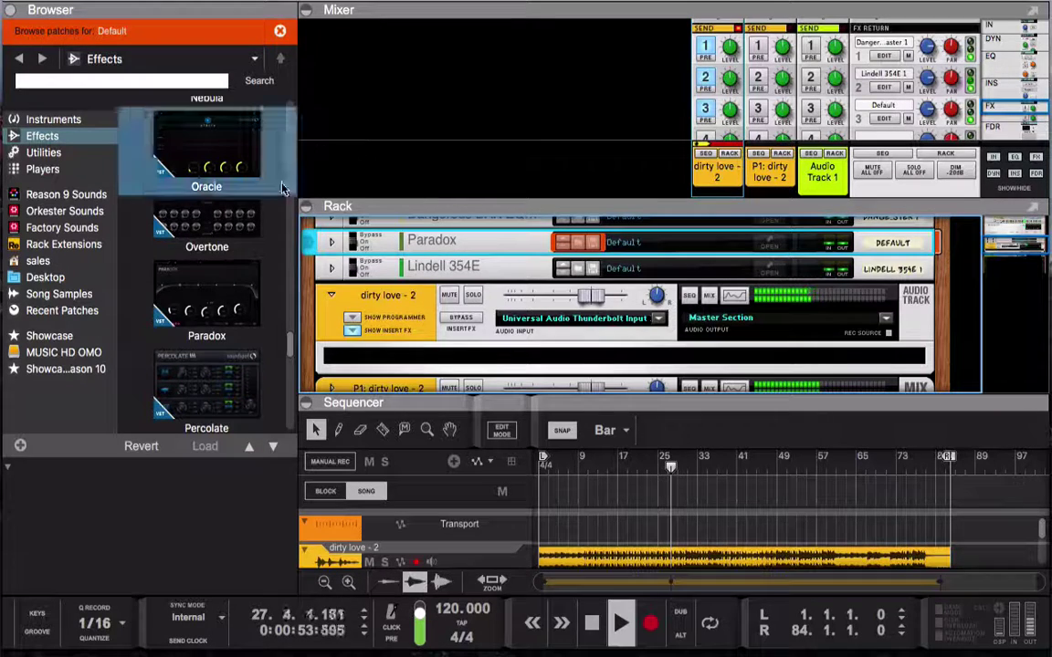
click(220, 228)
scroll(219, 237, down, 1)
click(220, 237)
click(228, 155)
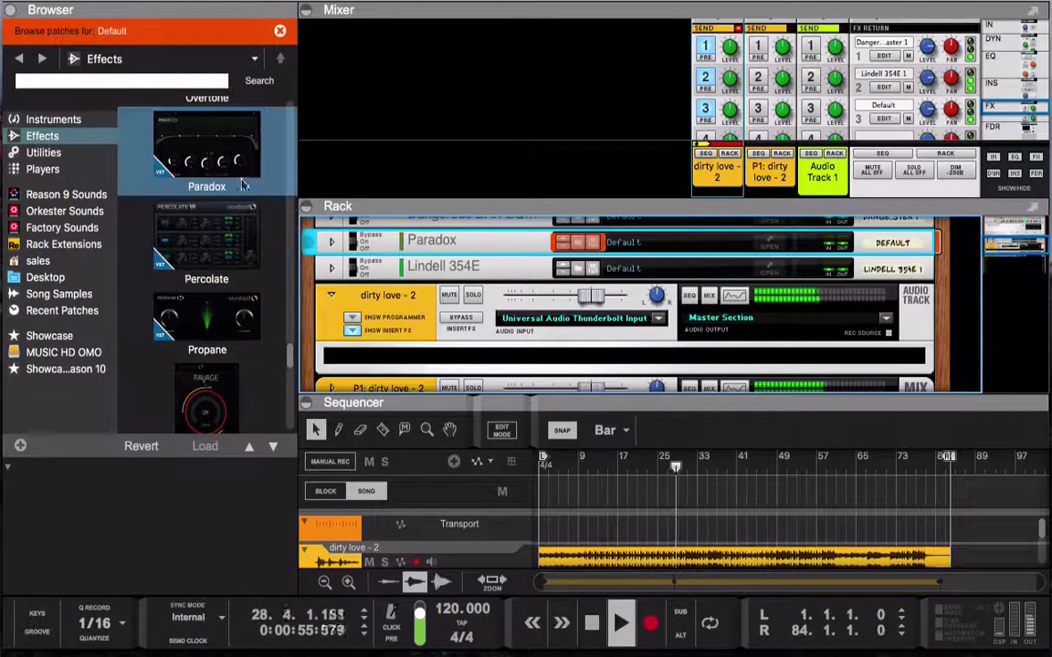
scroll(223, 287, down, 5)
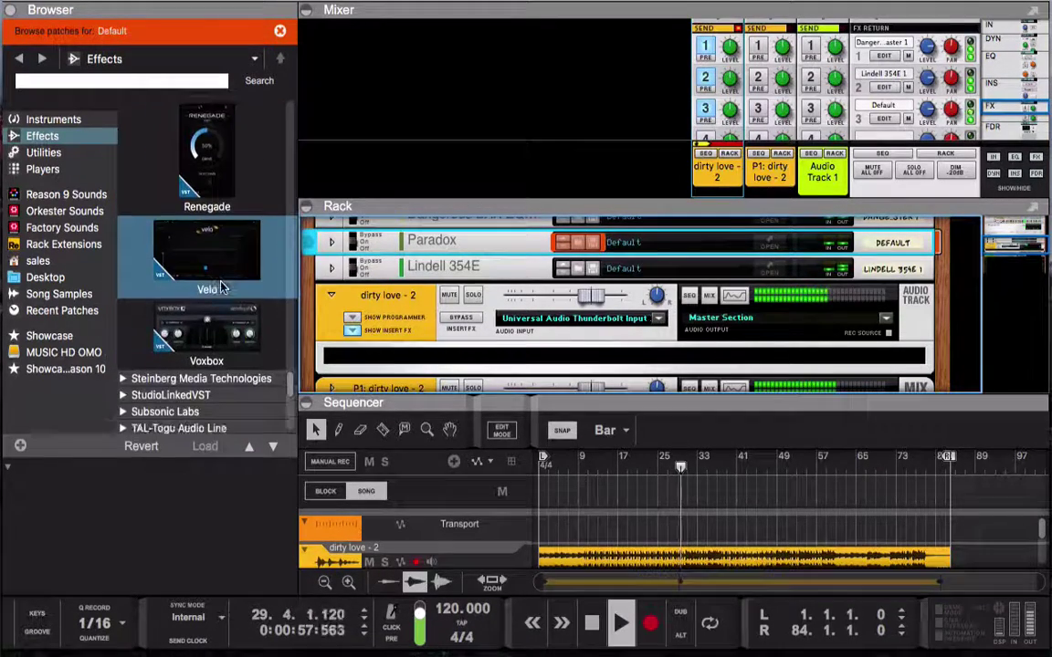
scroll(221, 288, up, 5)
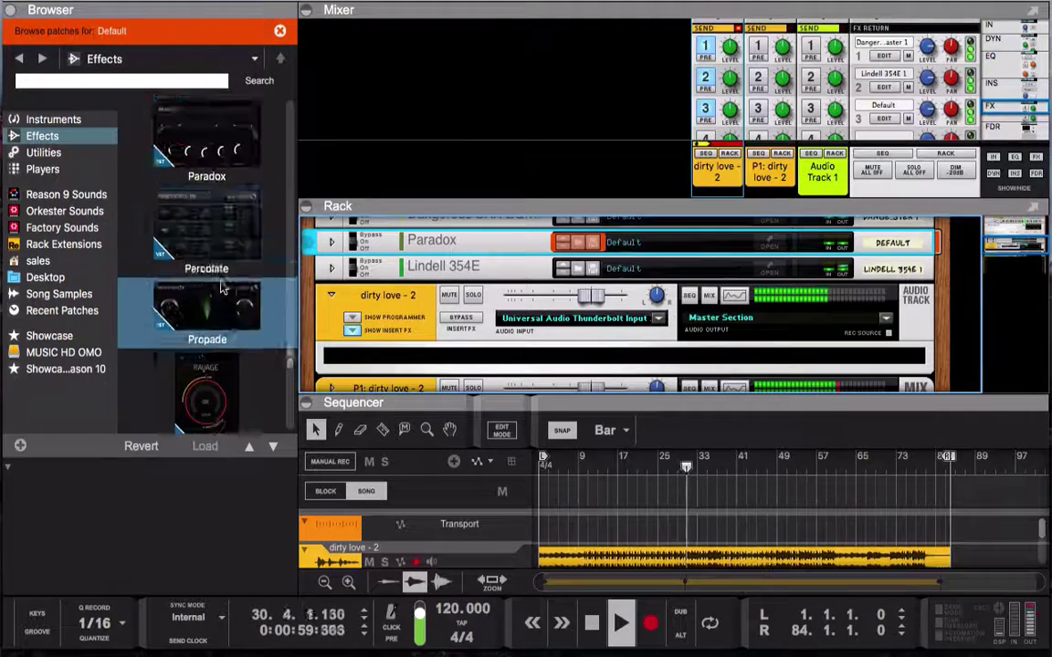
scroll(221, 289, up, 4)
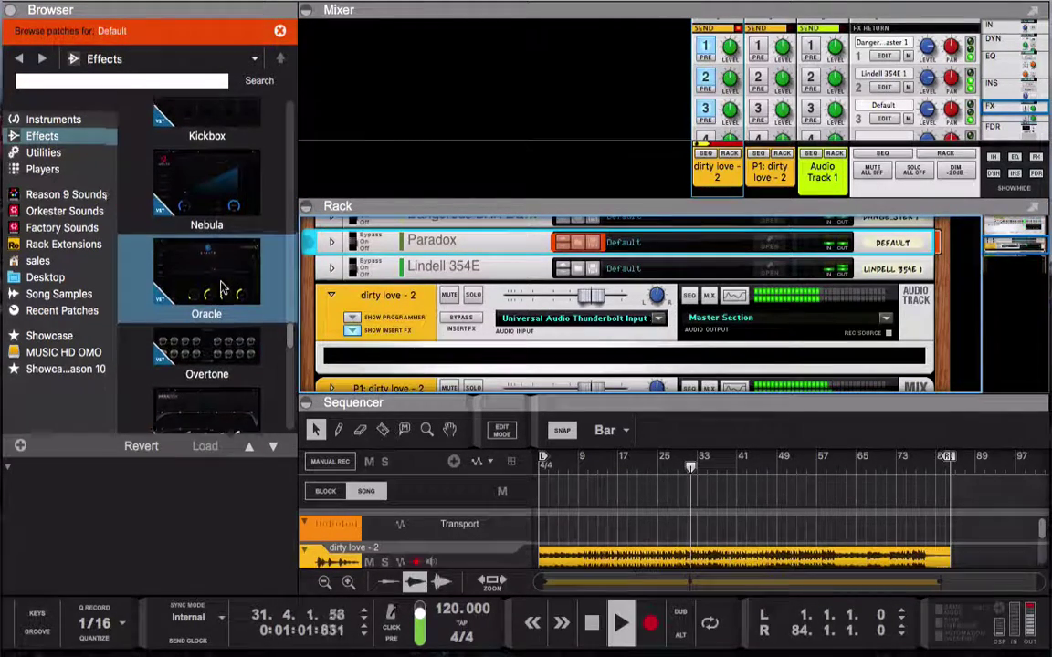
scroll(219, 289, up, 1)
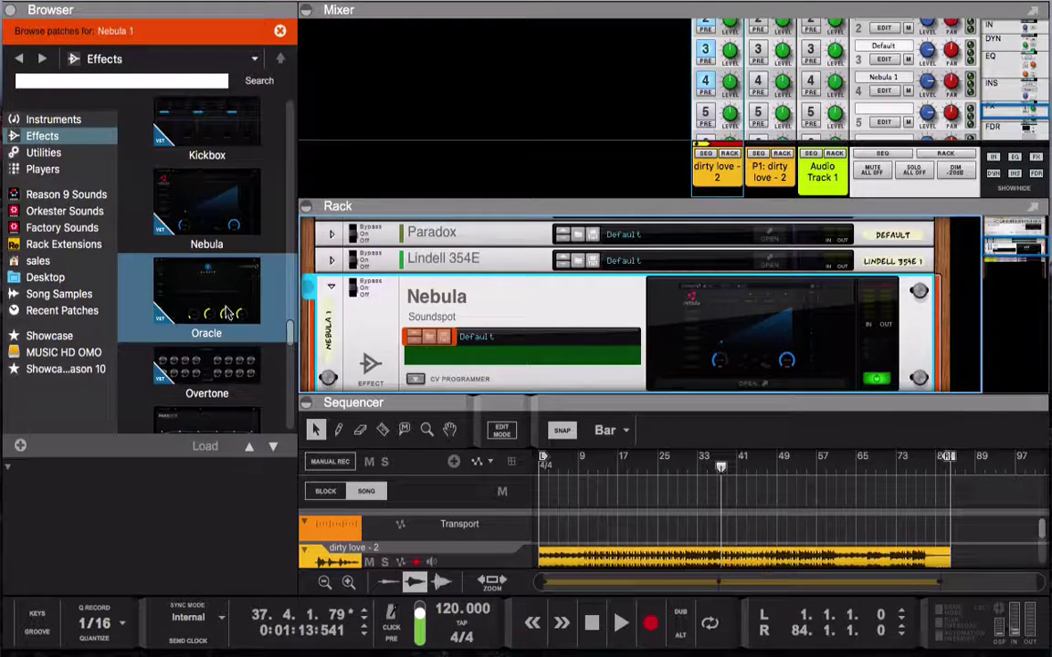
Replace Nebula, the fourth send effect, with Soundspot's Oracle, show Oracle's imaging section and move its editor off the rack device.
drag(228, 313, 754, 367)
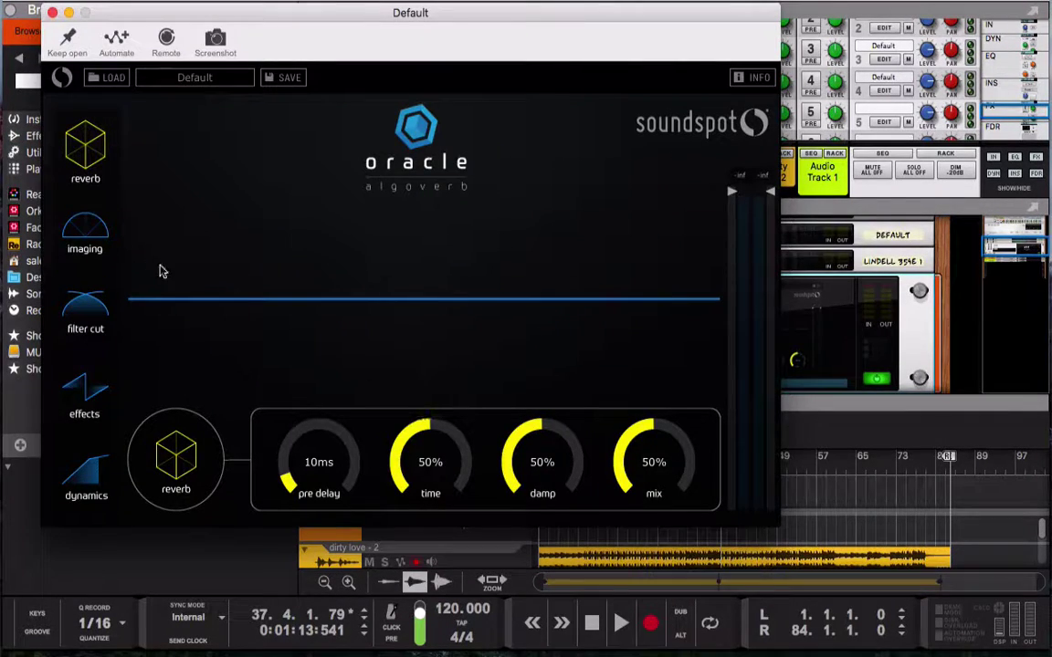
click(84, 230)
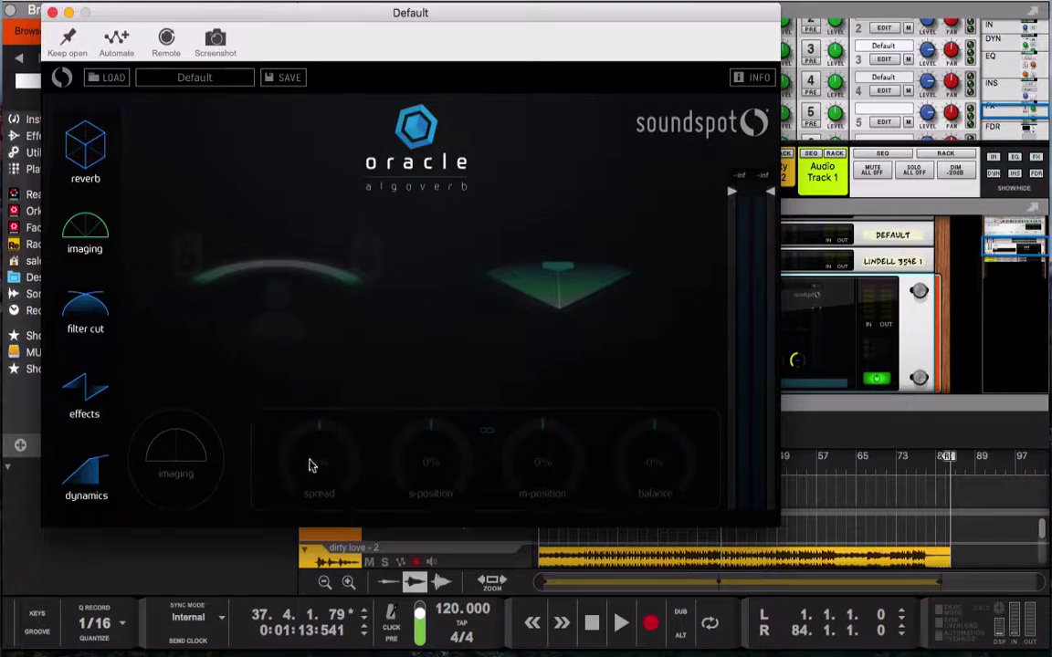
click(189, 455)
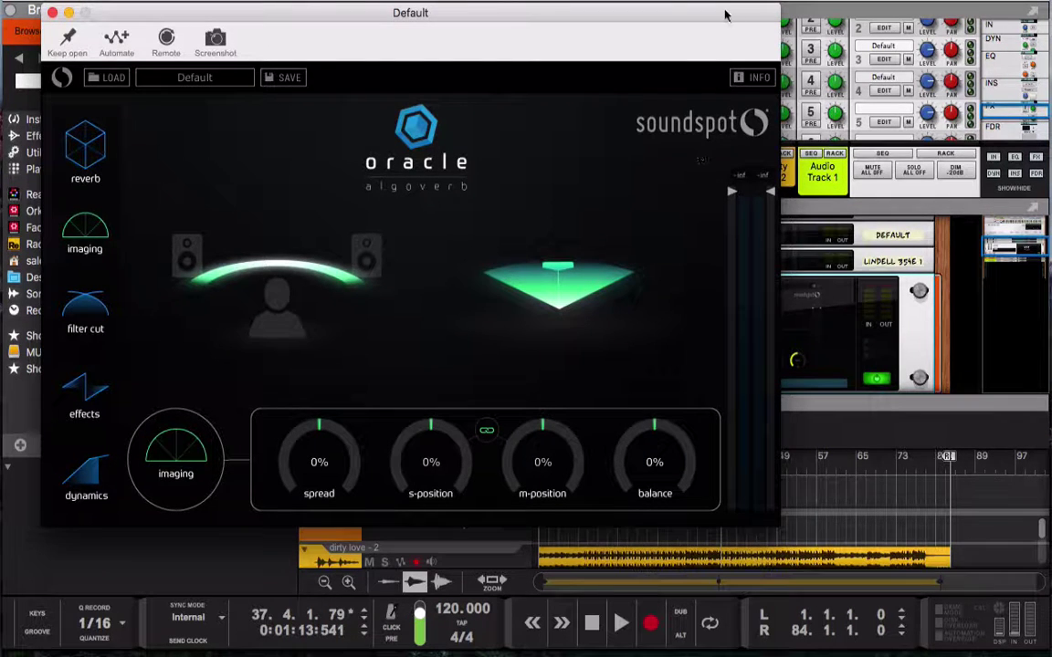
drag(719, 12, 670, 0)
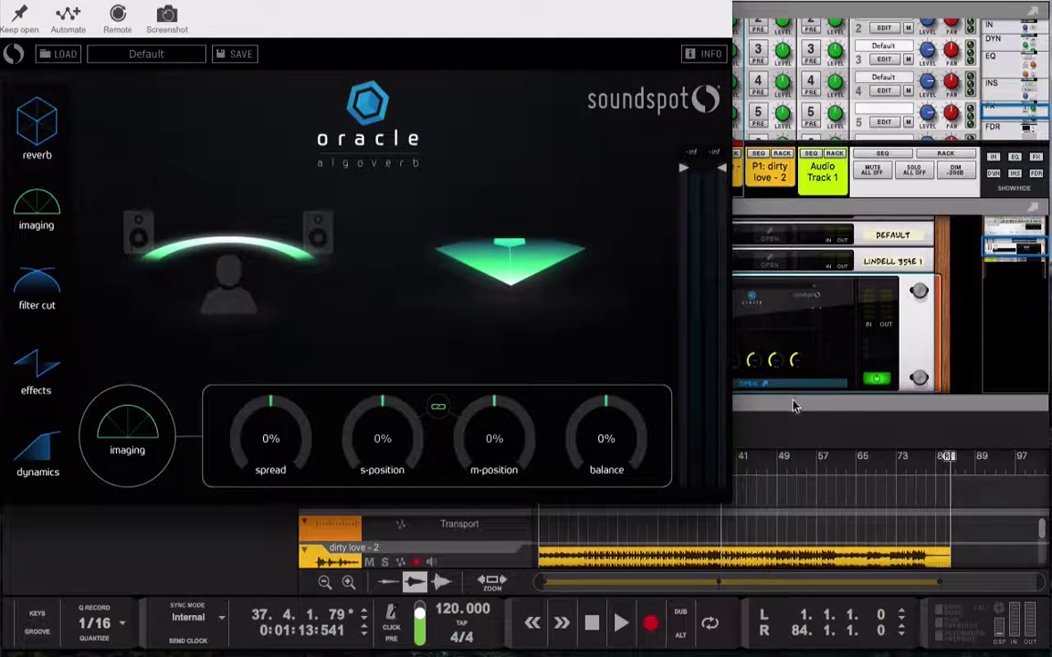
Play the song and adjust the spread in Oracle's imaging section to -16%.
key(space)
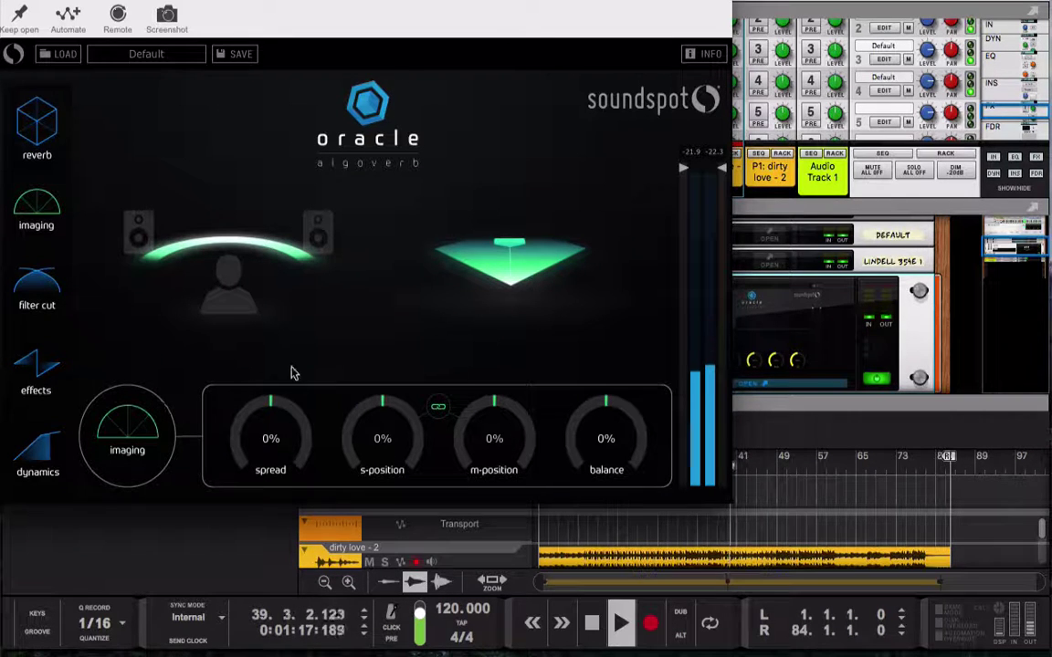
drag(273, 413, 278, 330)
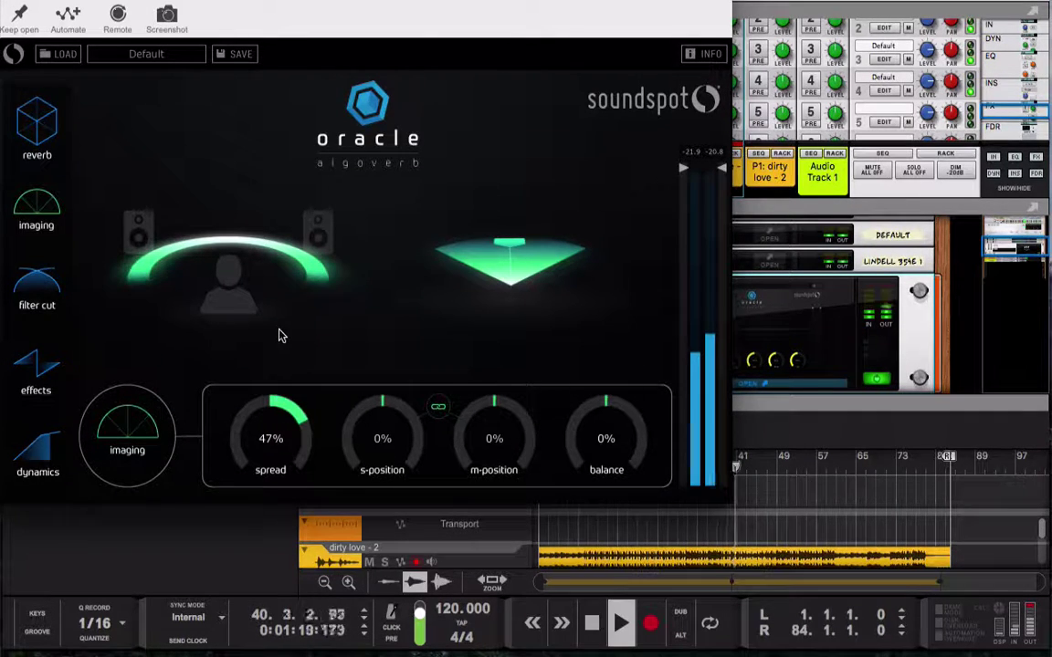
drag(295, 415, 287, 280)
drag(285, 411, 244, 360)
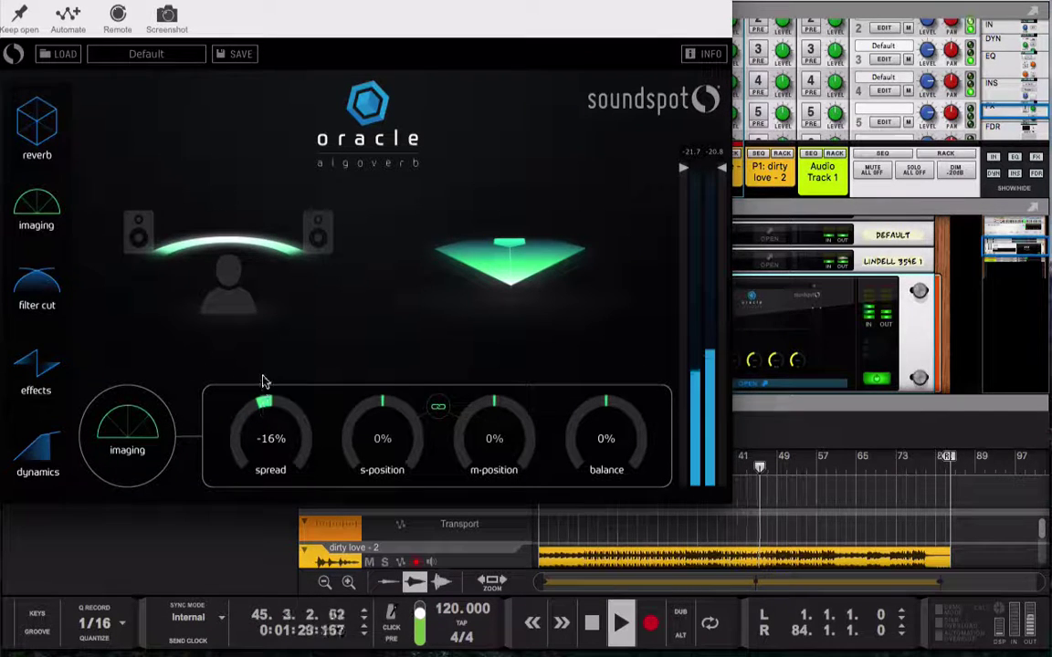
Set Oracle's imaging spread to 33%, and in its dynamics section set the ratio to 4.1, release to 3 ms and attack to 83 ms.
drag(267, 378, 269, 317)
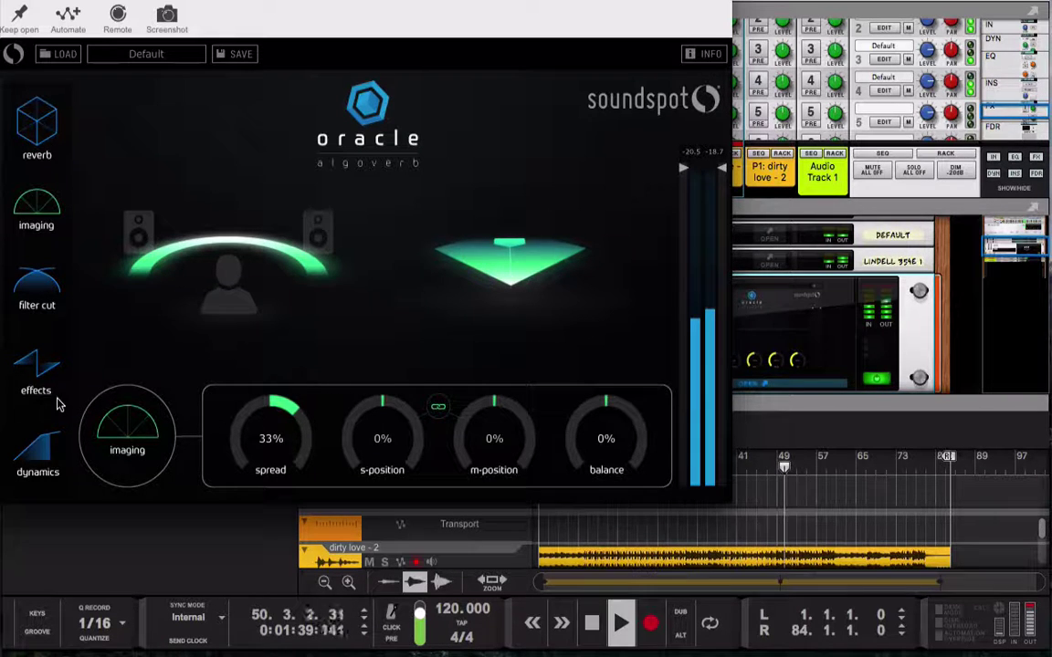
click(49, 452)
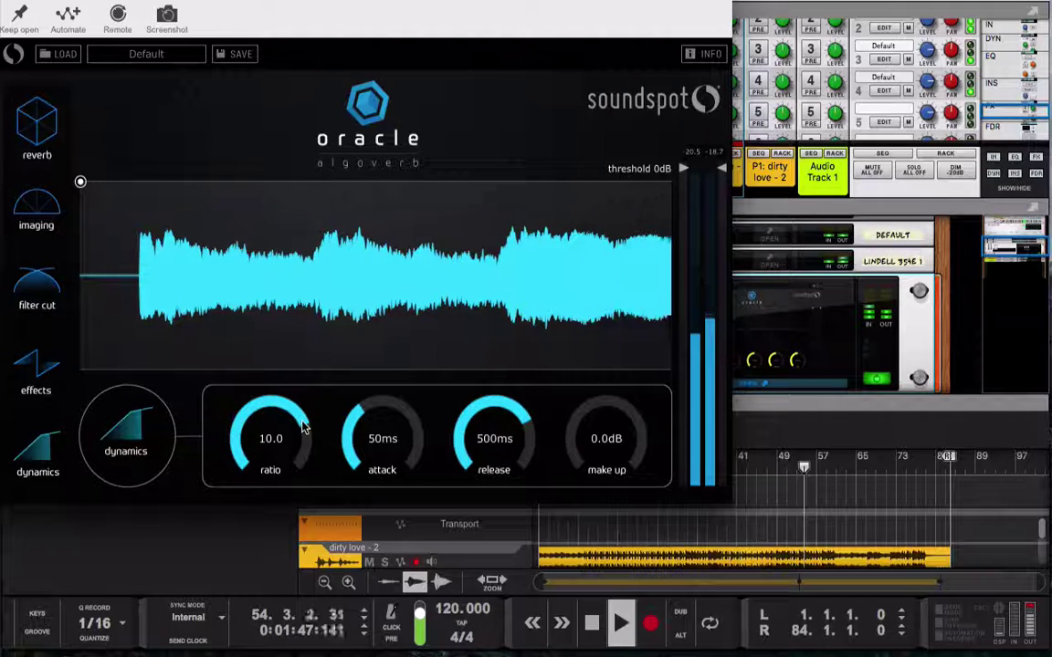
drag(304, 427, 304, 489)
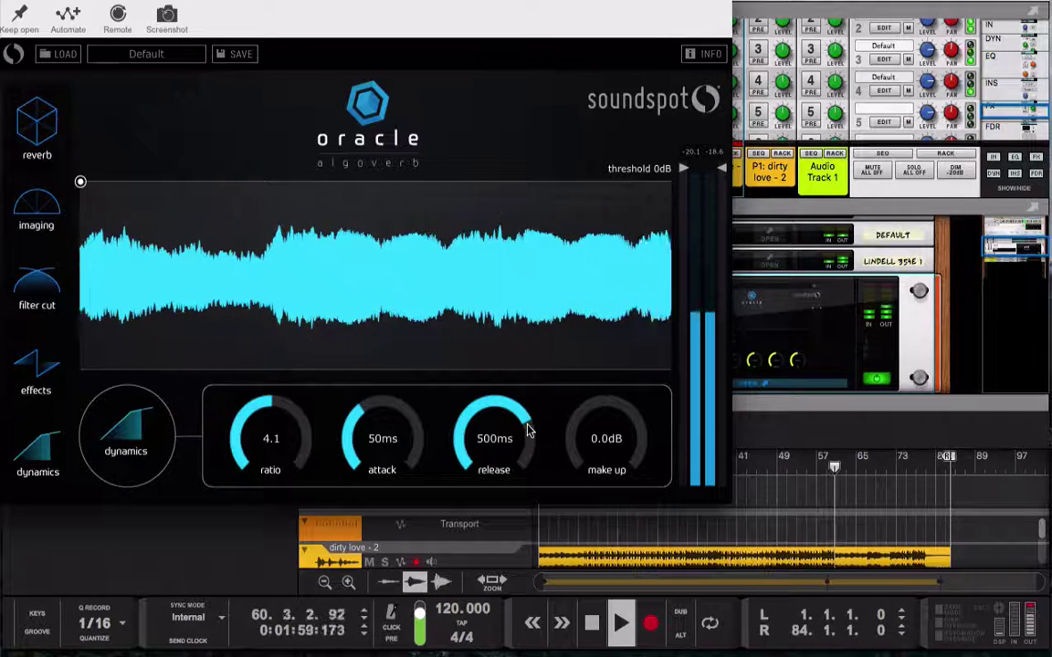
drag(525, 435, 522, 507)
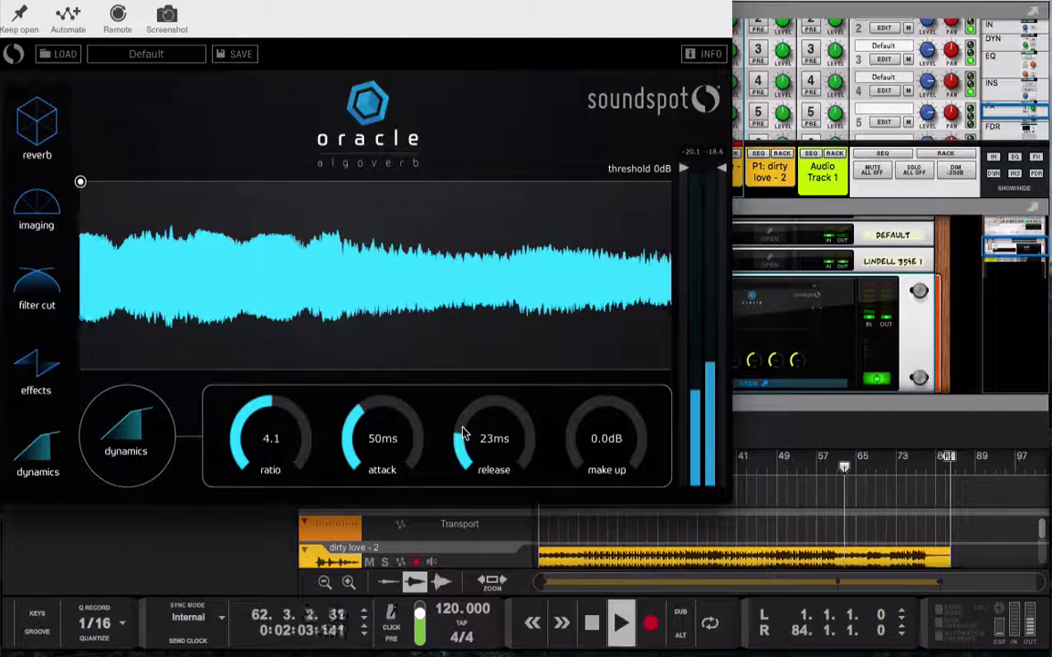
drag(462, 444, 466, 486)
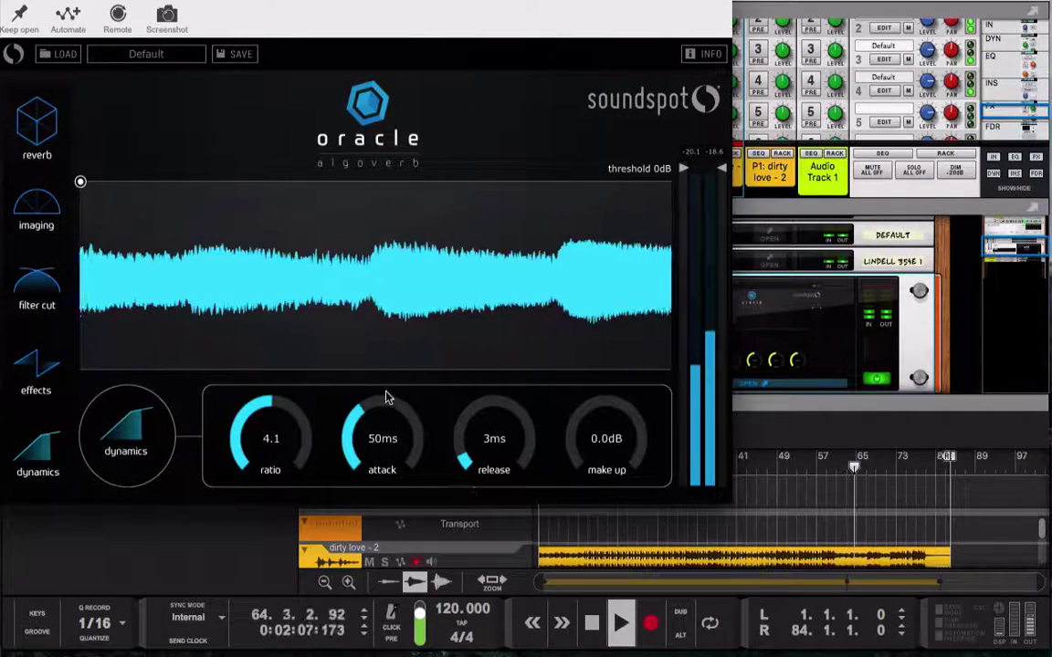
drag(370, 411, 368, 366)
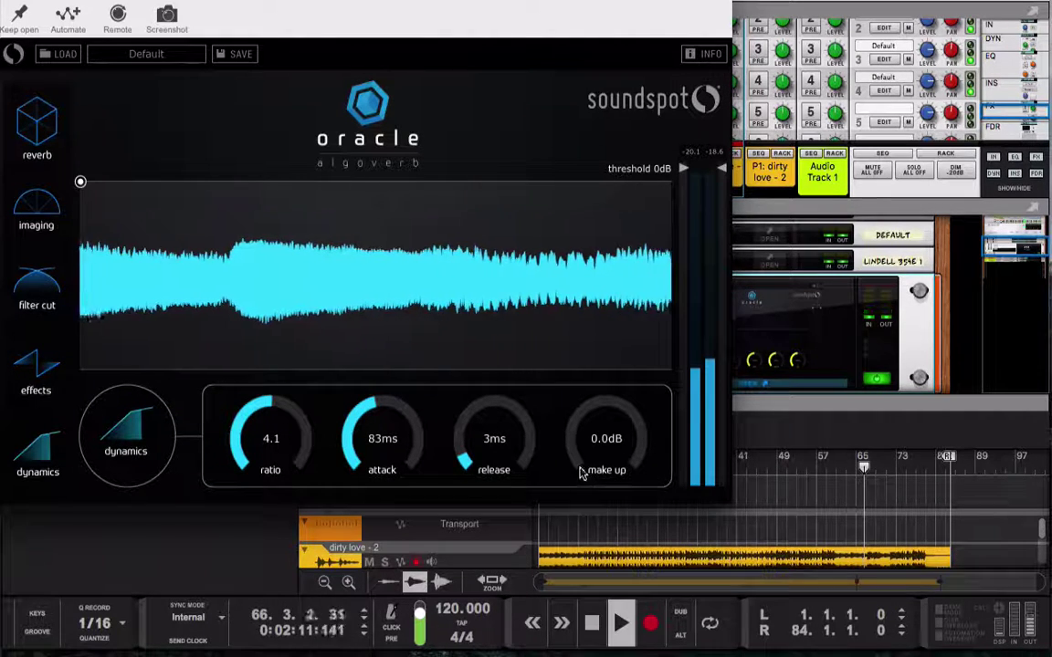
Set Oracle's dynamics make-up gain to 12.9 dB and its threshold to -7 dB.
drag(582, 469, 572, 427)
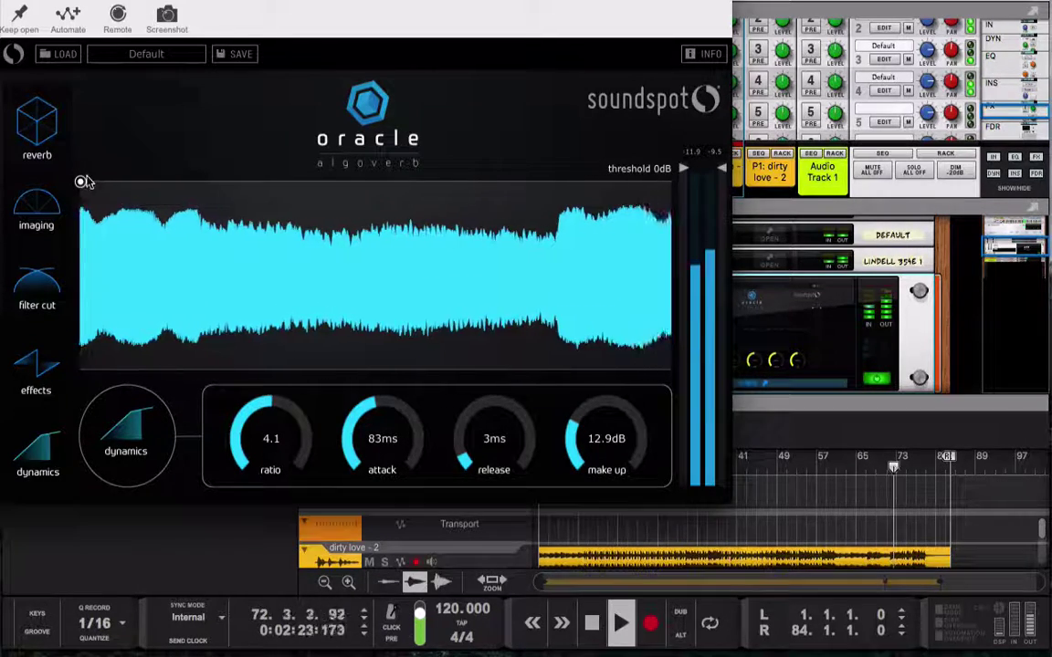
drag(80, 182, 80, 199)
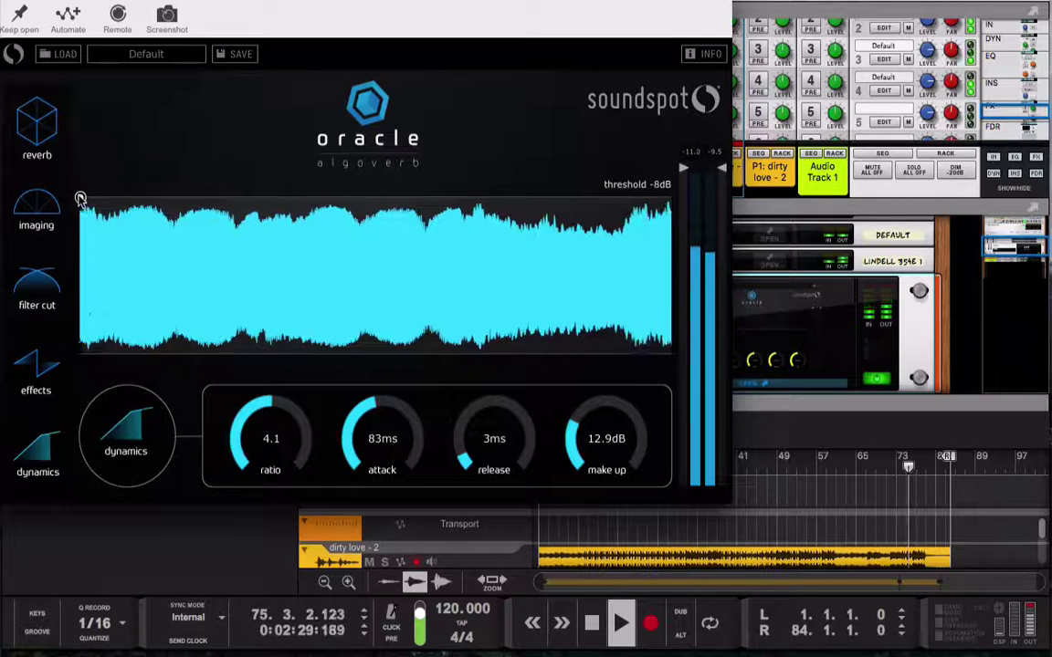
drag(80, 198, 79, 197)
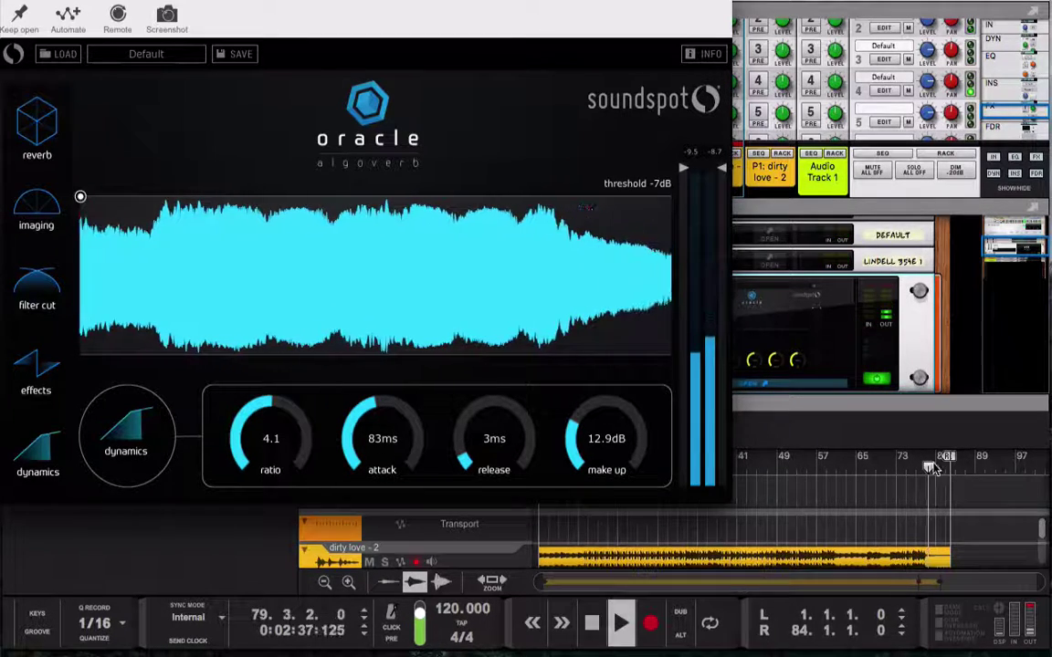
Move playback back to about bar 27, reduce the spread in Oracle's imaging section to 22% and resume playing.
drag(930, 467, 673, 498)
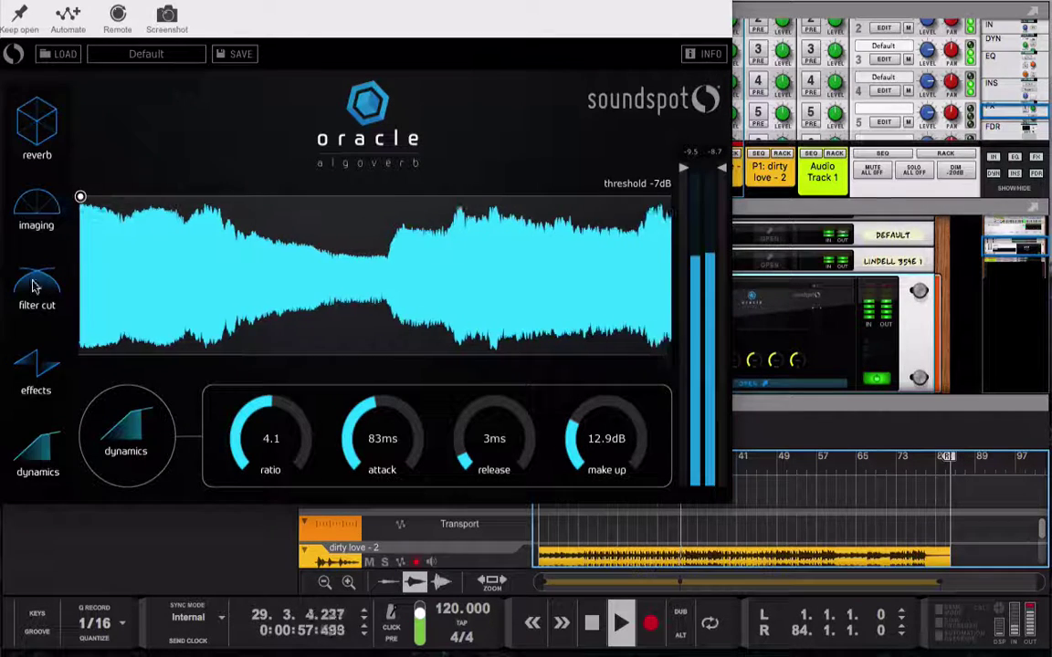
click(37, 210)
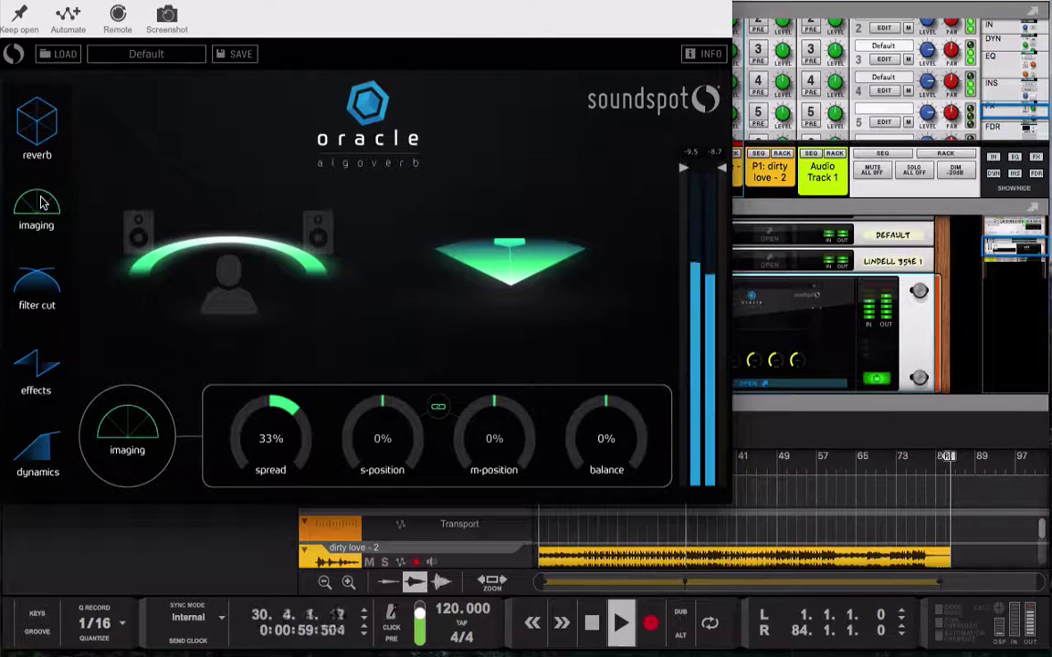
key(space)
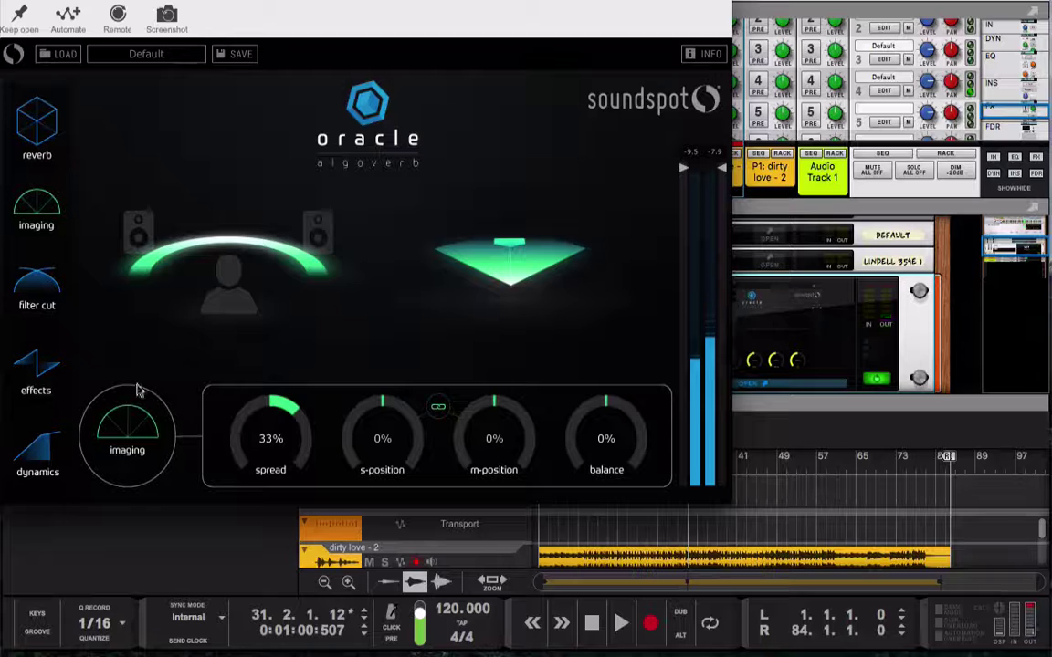
drag(294, 413, 286, 433)
key(space)
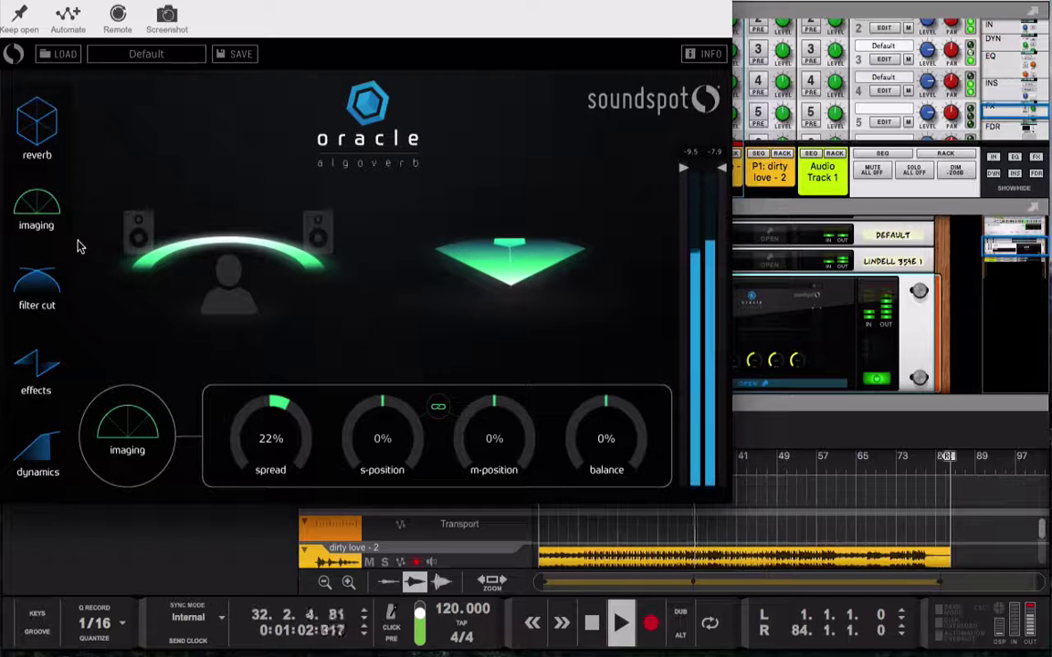
Compare the song with Oracle's reverb section off and on, and lower the reverb mix to 6%.
click(60, 126)
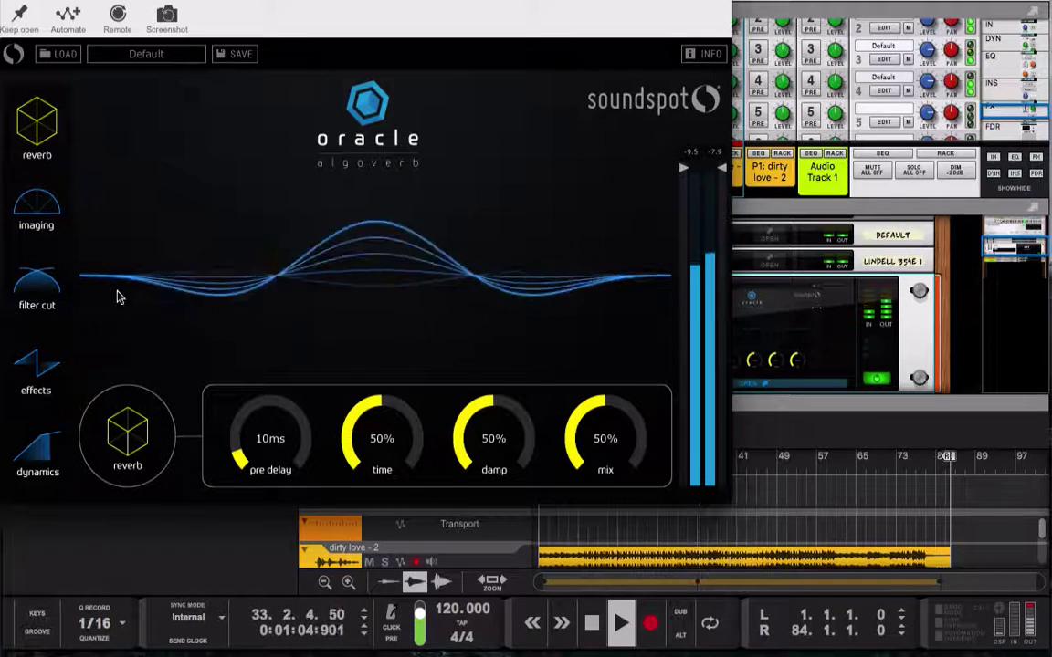
click(132, 425)
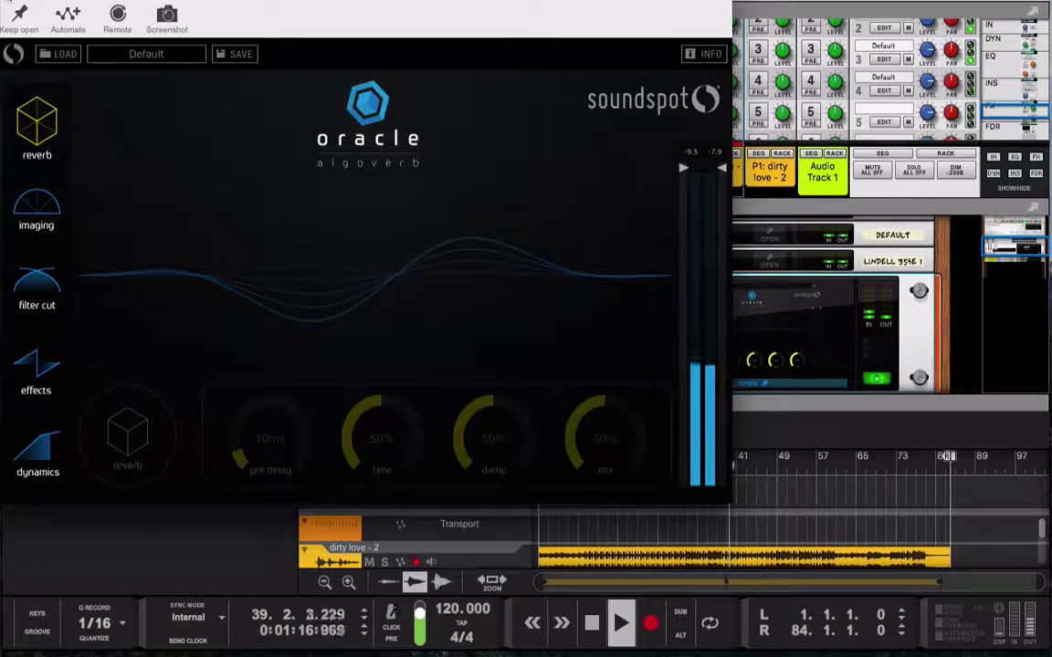
click(136, 447)
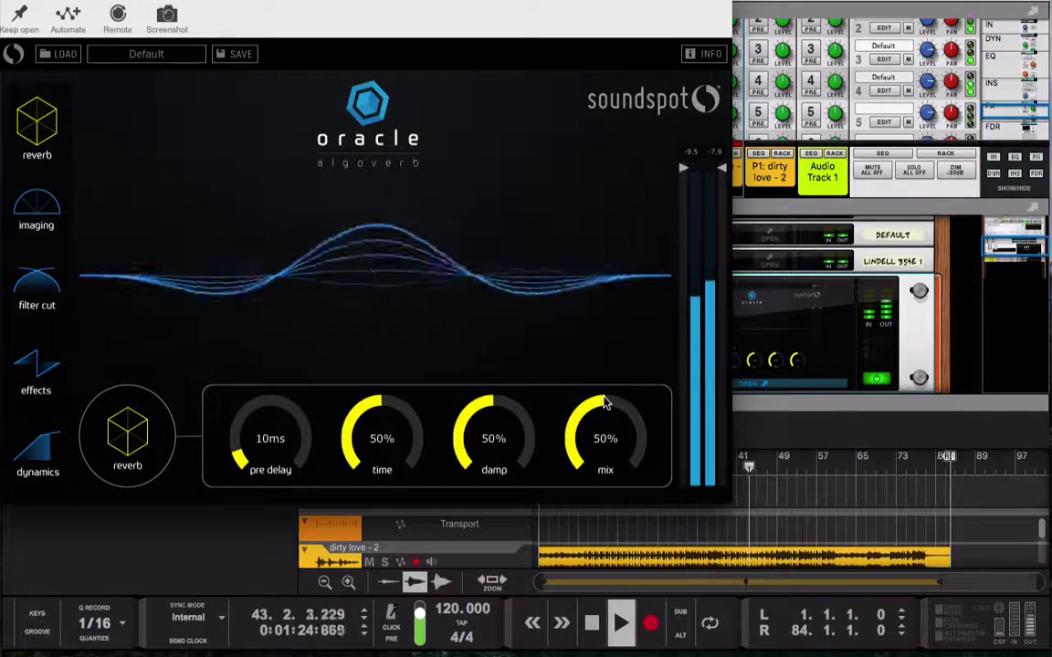
drag(605, 403, 624, 291)
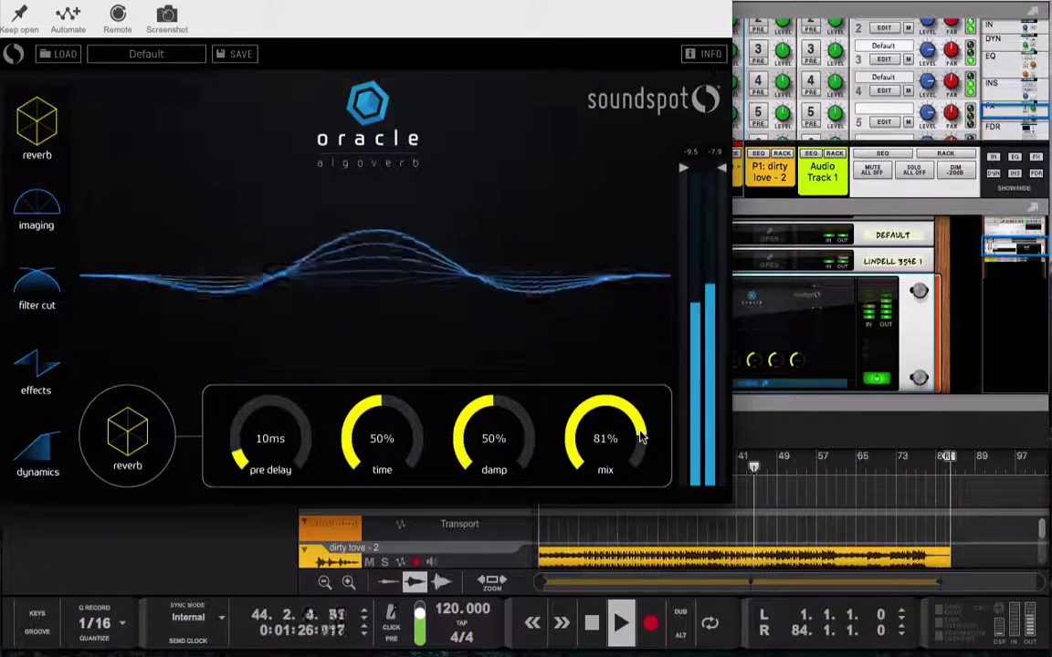
drag(641, 437, 574, 530)
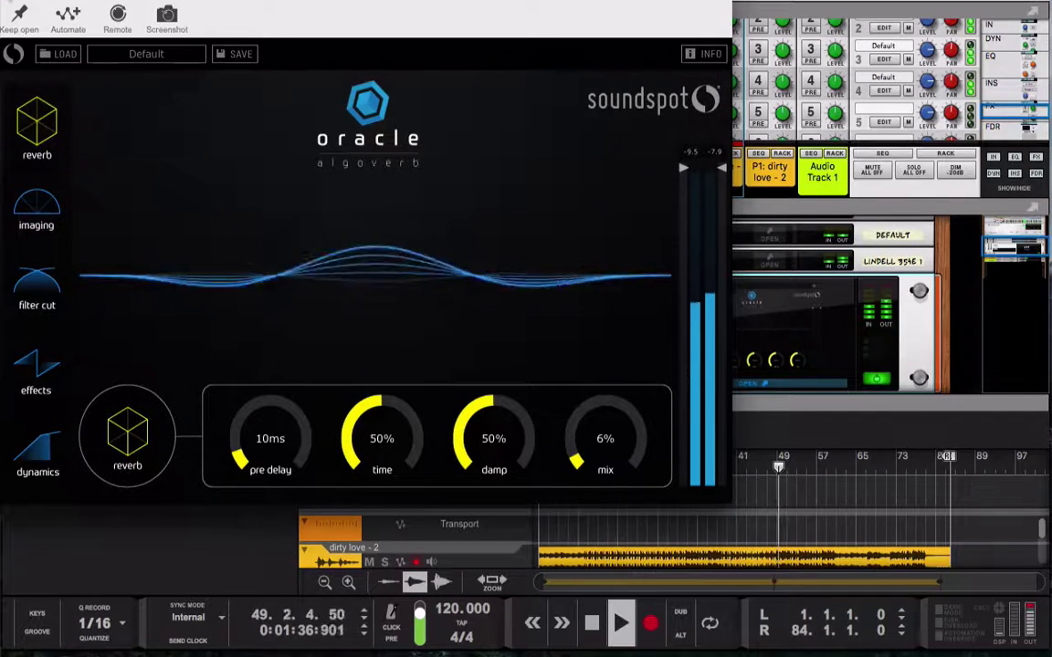
Close Oracle's editor, stop playback and fold the Oracle device in the rack.
key(super+w)
key(space)
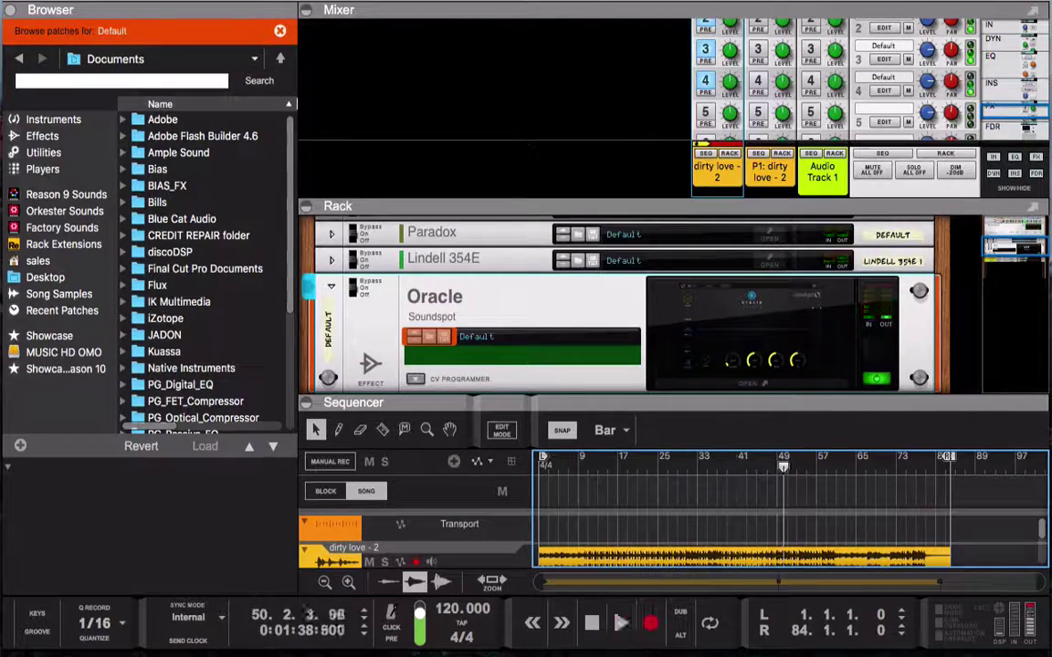
click(331, 290)
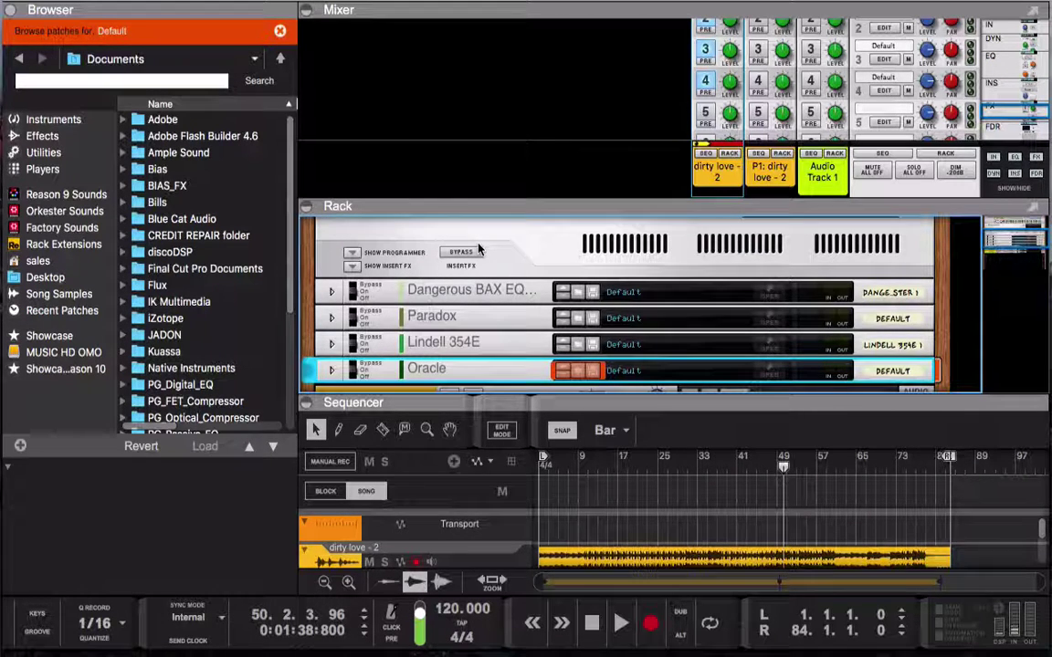
Look through the effects in the browser and add Plugin Alliance's bx_masterdesk as the fifth send effect.
click(21, 59)
scroll(228, 224, down, 3)
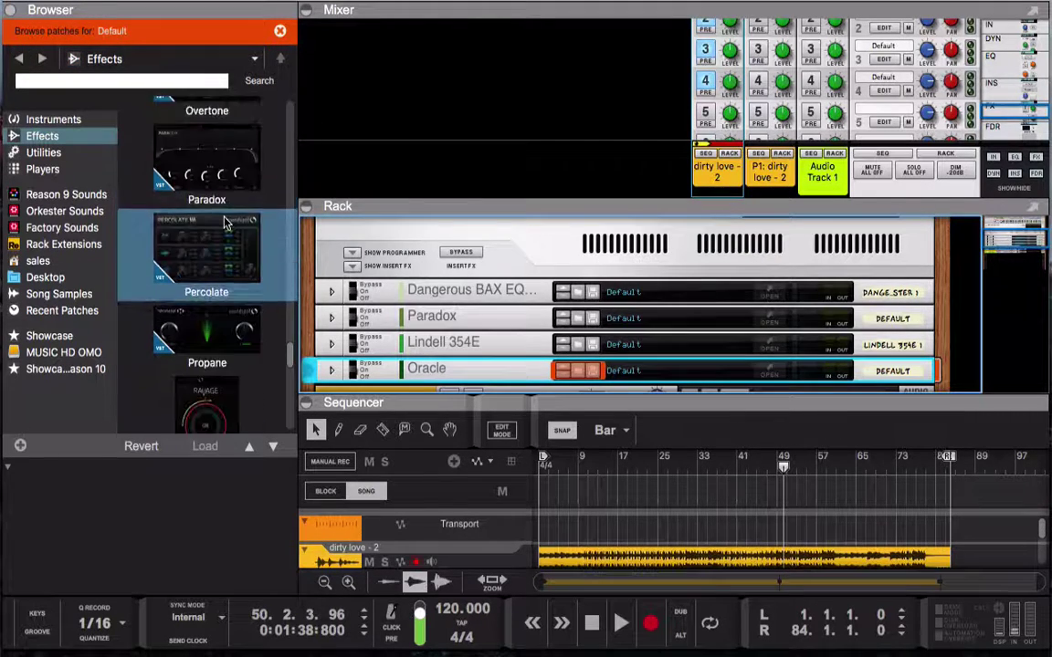
scroll(228, 224, up, 3)
scroll(228, 224, up, 6)
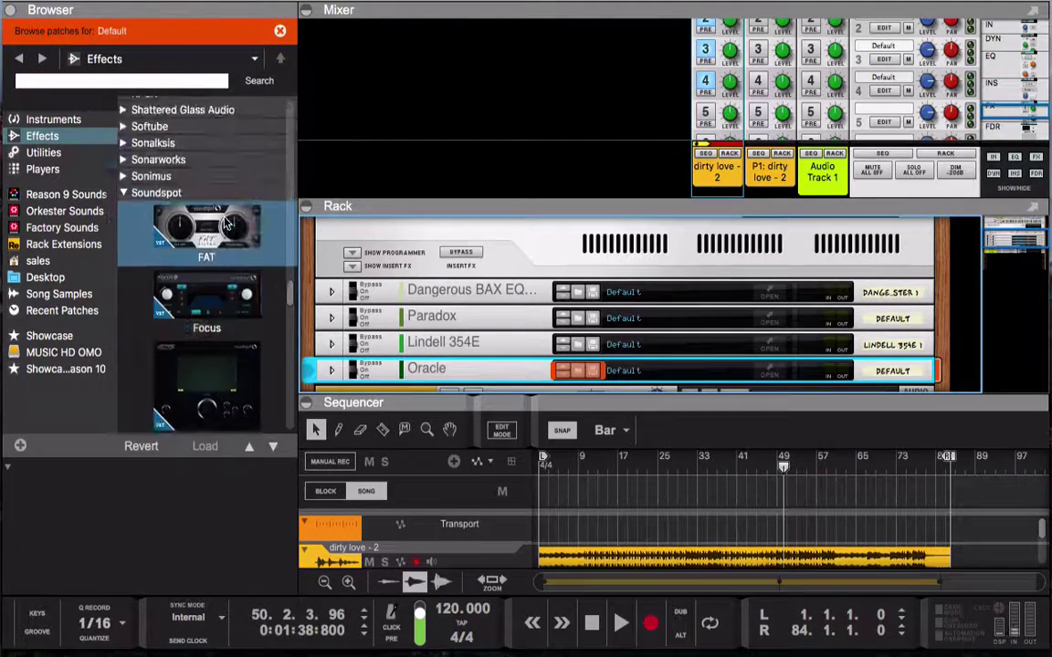
scroll(223, 222, down, 10)
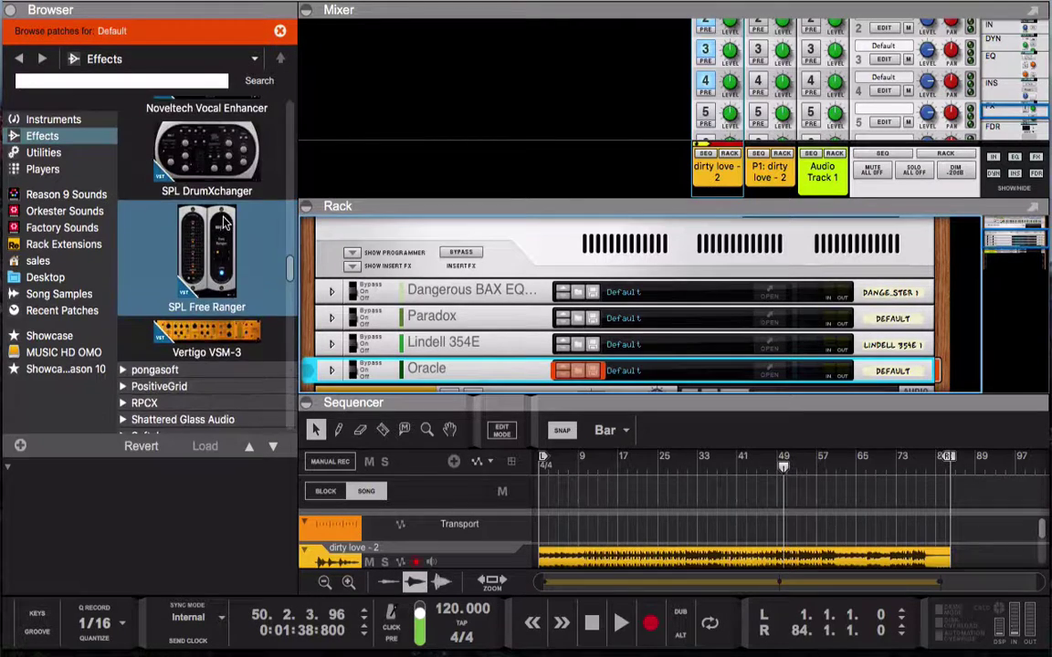
scroll(224, 223, up, 4)
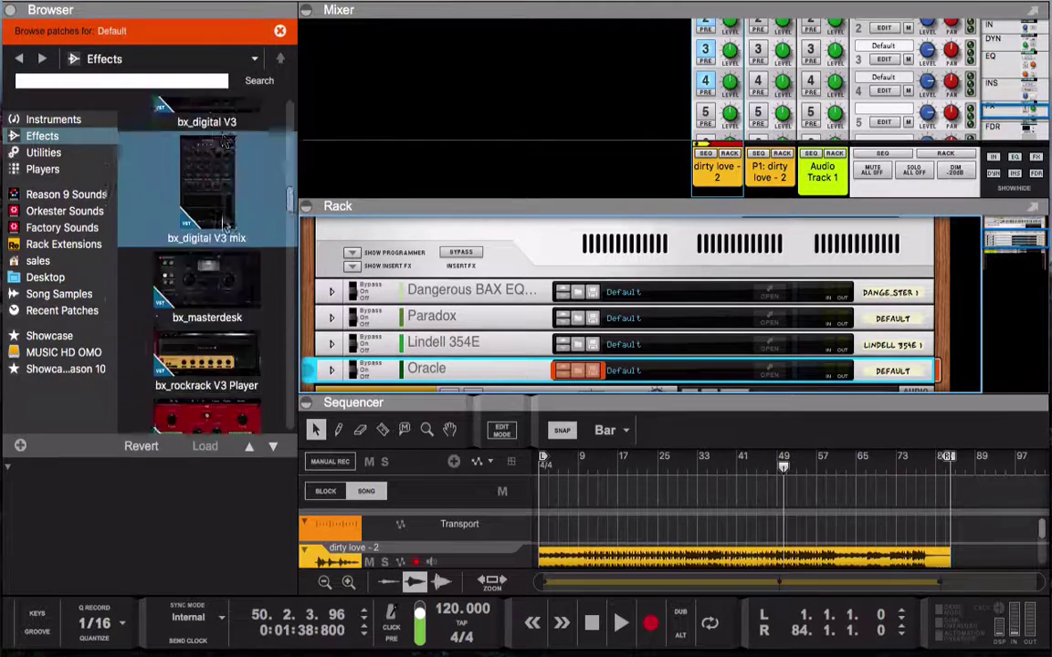
scroll(223, 225, down, 2)
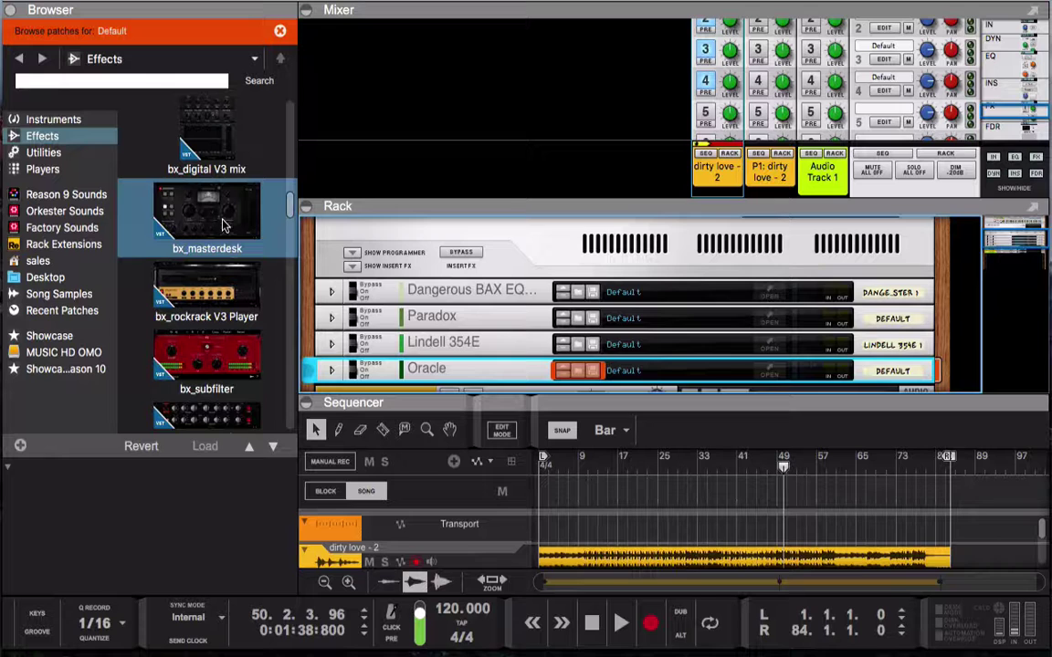
scroll(385, 272, down, 2)
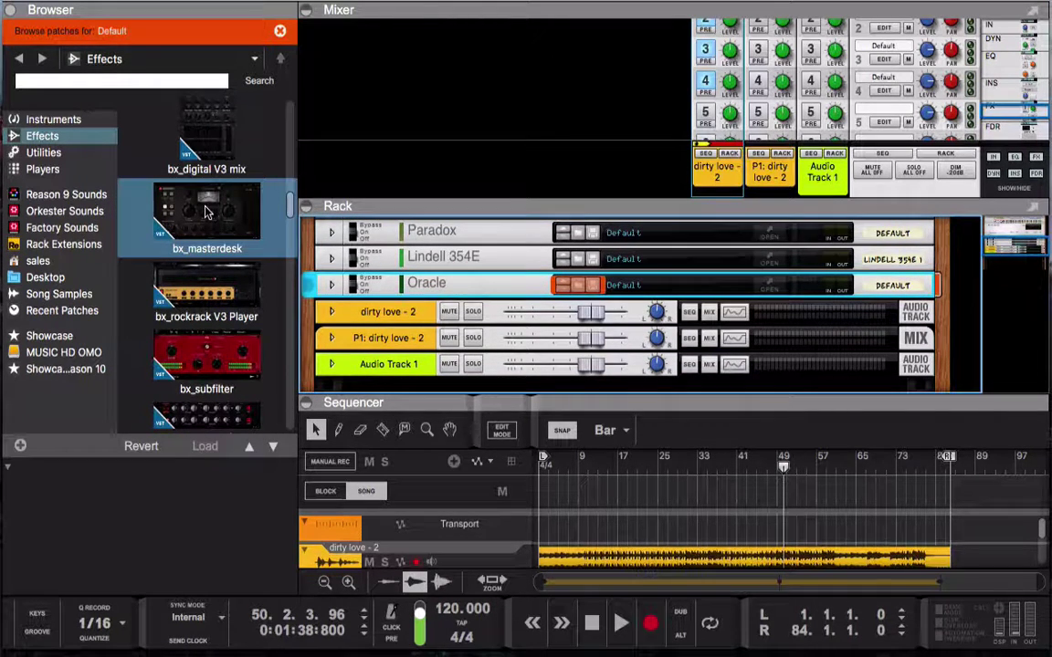
drag(206, 212, 517, 323)
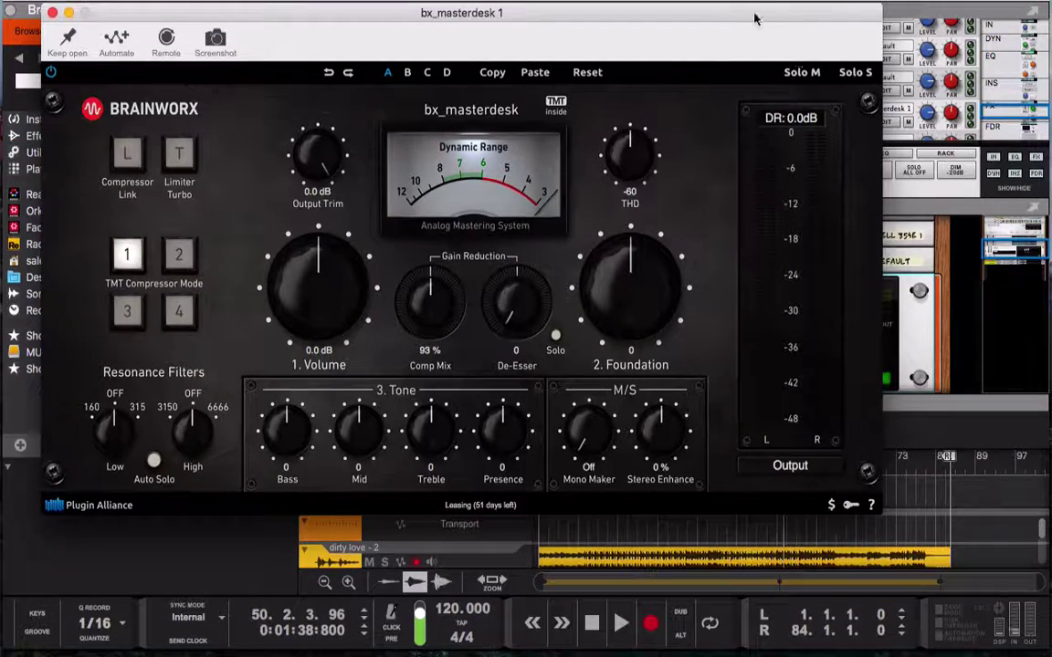
Move the song position to bar 6 and start playback with bx_masterdesk's editor open.
click(52, 13)
click(564, 465)
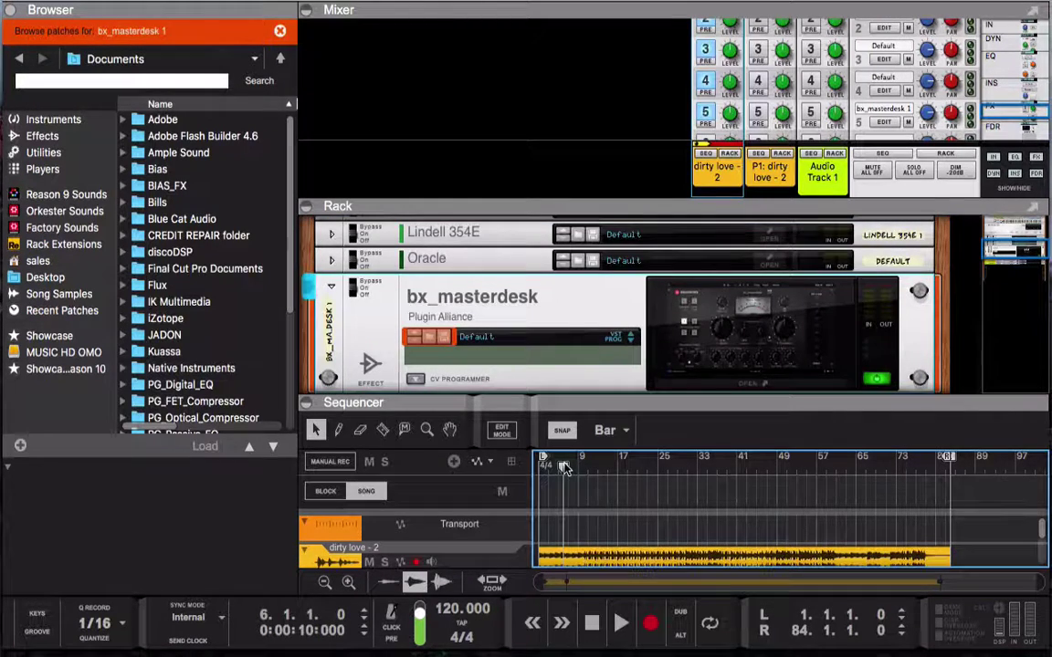
double_click(678, 347)
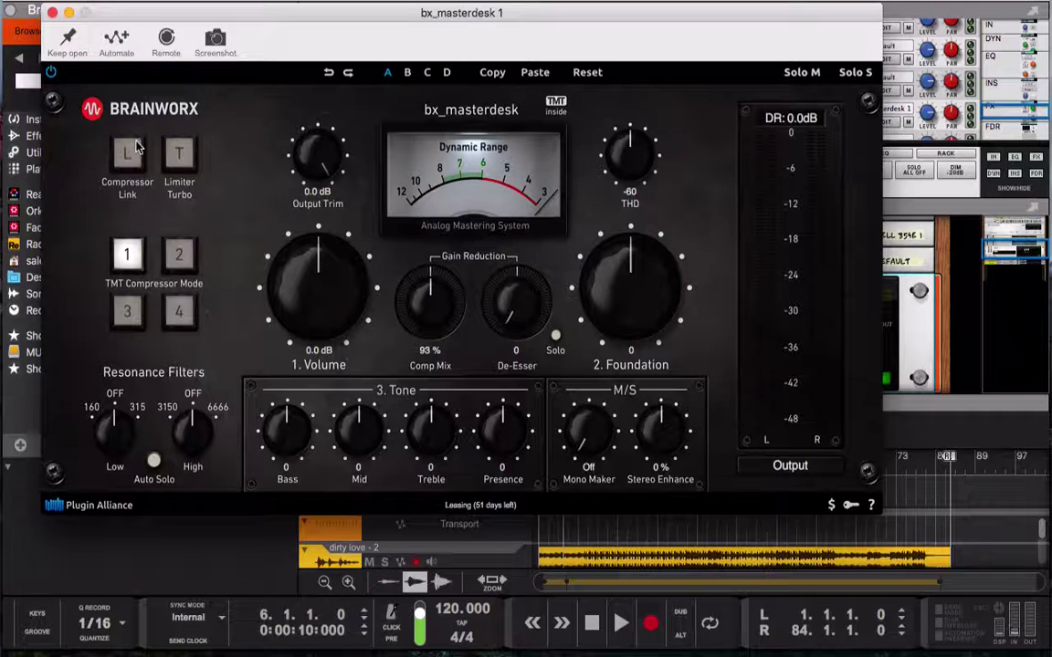
key(space)
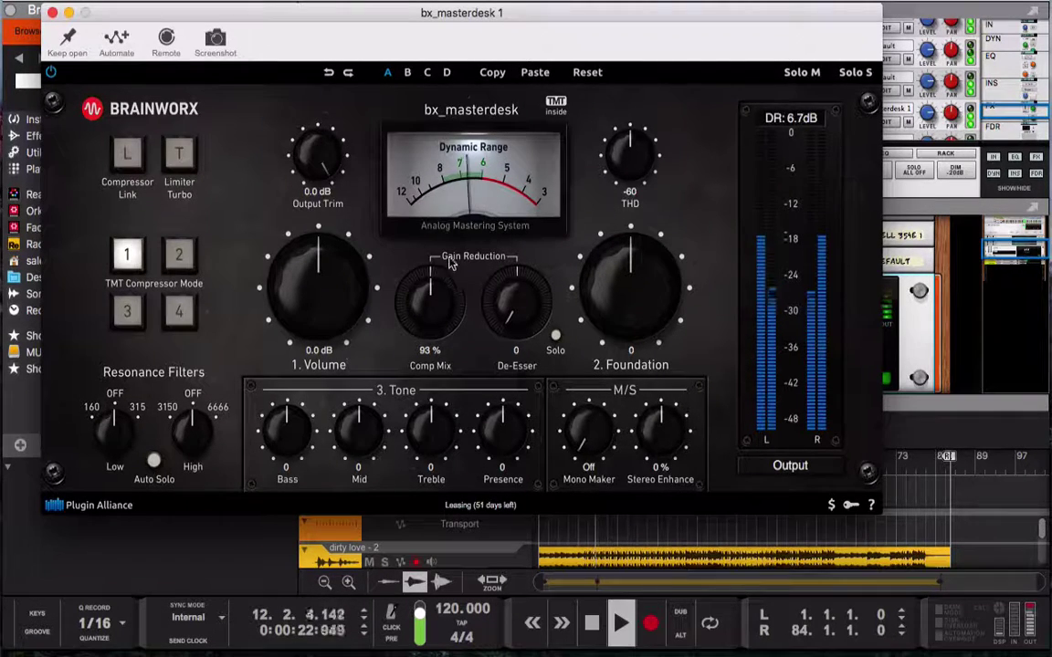
Set bx_masterdesk's De-Esser to 42 and Comp Mix to 89%, and move its editor off the mixer's send effect slots.
drag(518, 304, 526, 288)
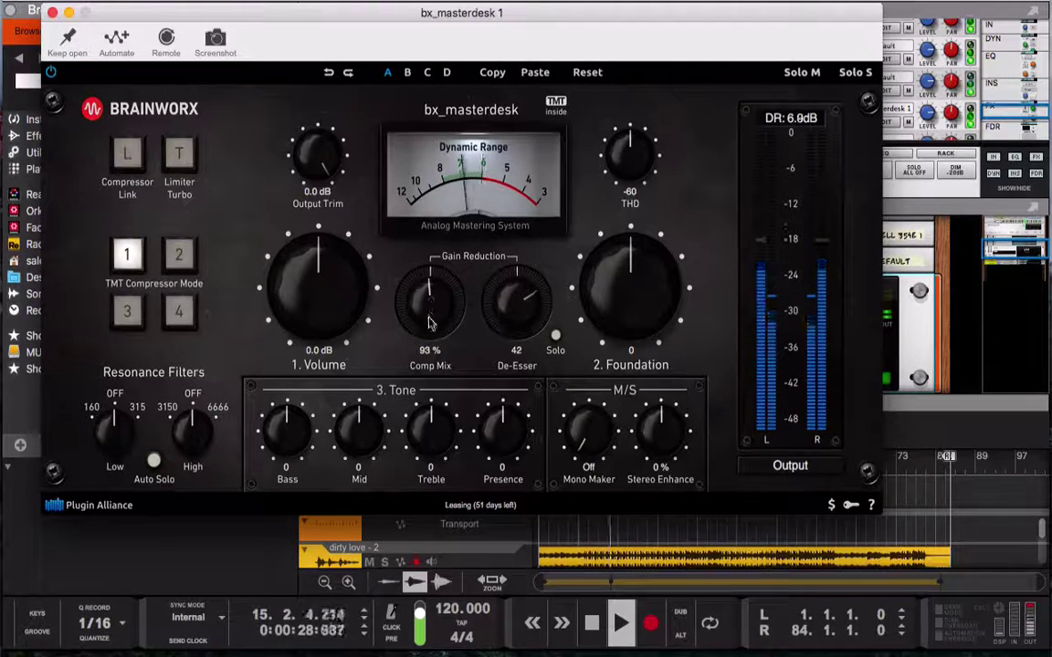
drag(431, 323, 423, 327)
mouse_move(746, 16)
mouse_down()
mouse_move(645, 12)
mouse_move(785, 16)
mouse_move(755, 13)
mouse_up()
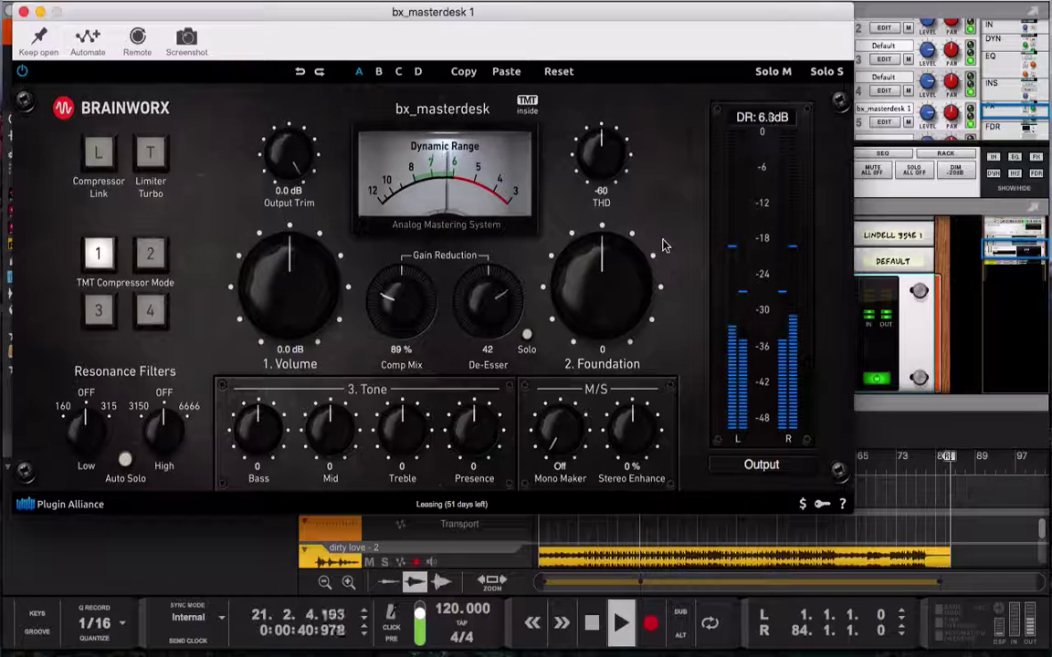
Set bx_masterdesk's THD to -53, Mono Maker to 67 Hz, Stereo Enhance to 37% and Presence to 9.
drag(606, 151, 606, 142)
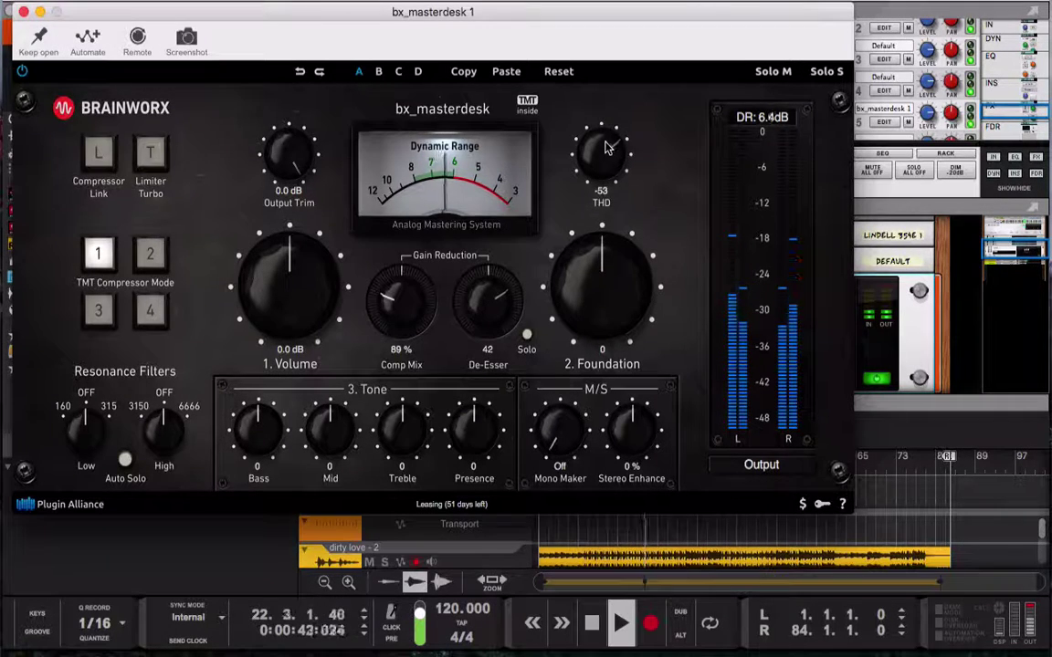
drag(554, 445, 551, 425)
drag(632, 429, 631, 410)
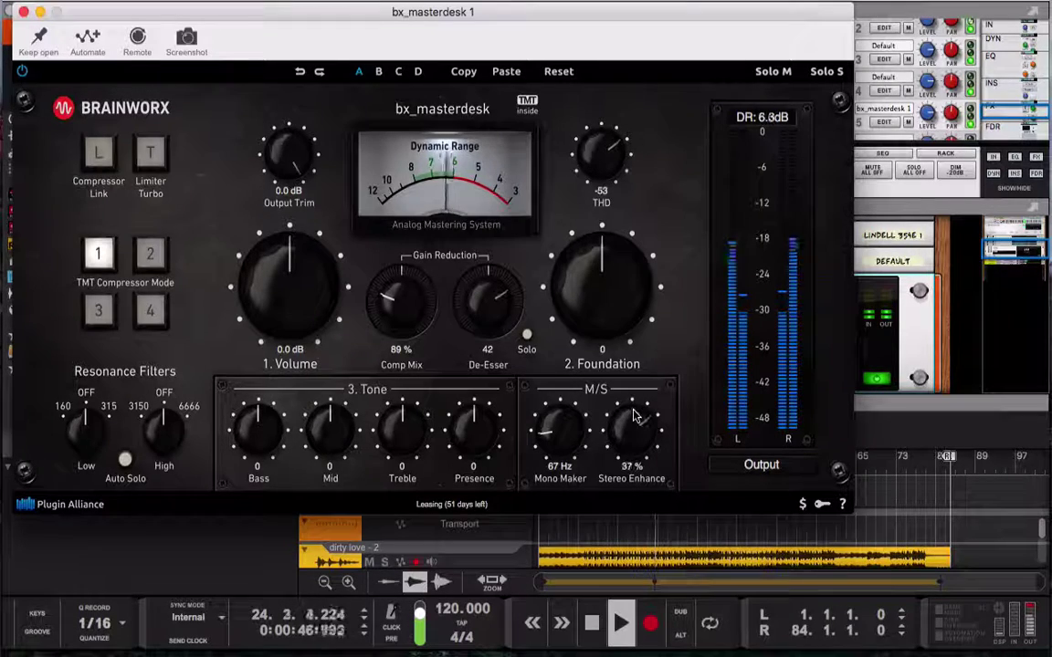
mouse_move(481, 429)
mouse_down()
mouse_move(491, 397)
mouse_move(484, 435)
mouse_up()
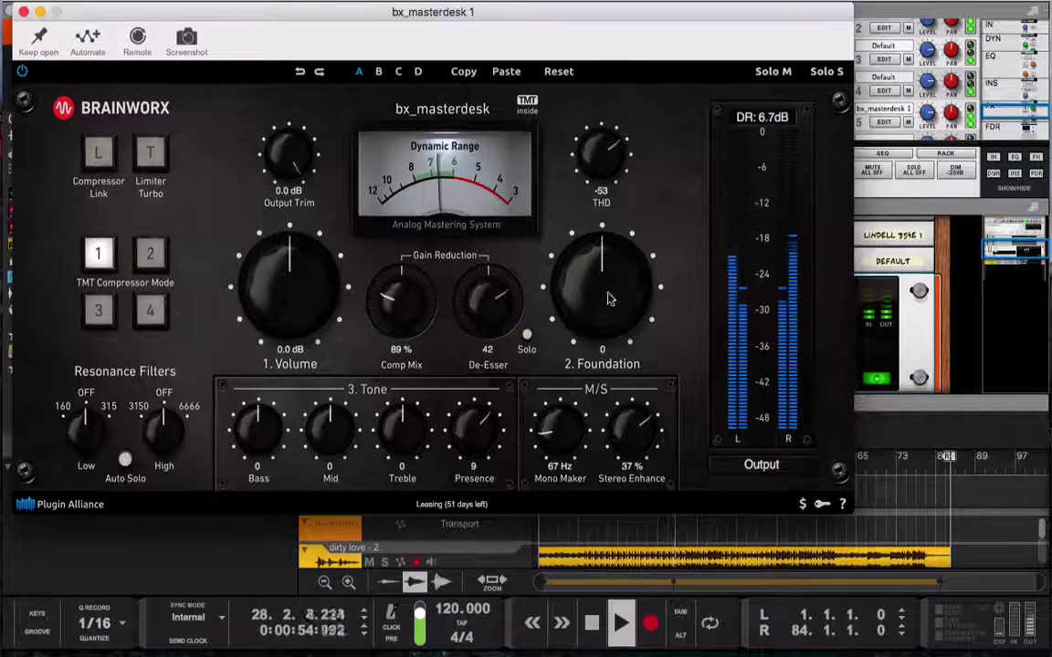
Set bx_masterdesk's Foundation to 13, Mid to 13 and Treble to 10.
drag(612, 299, 612, 276)
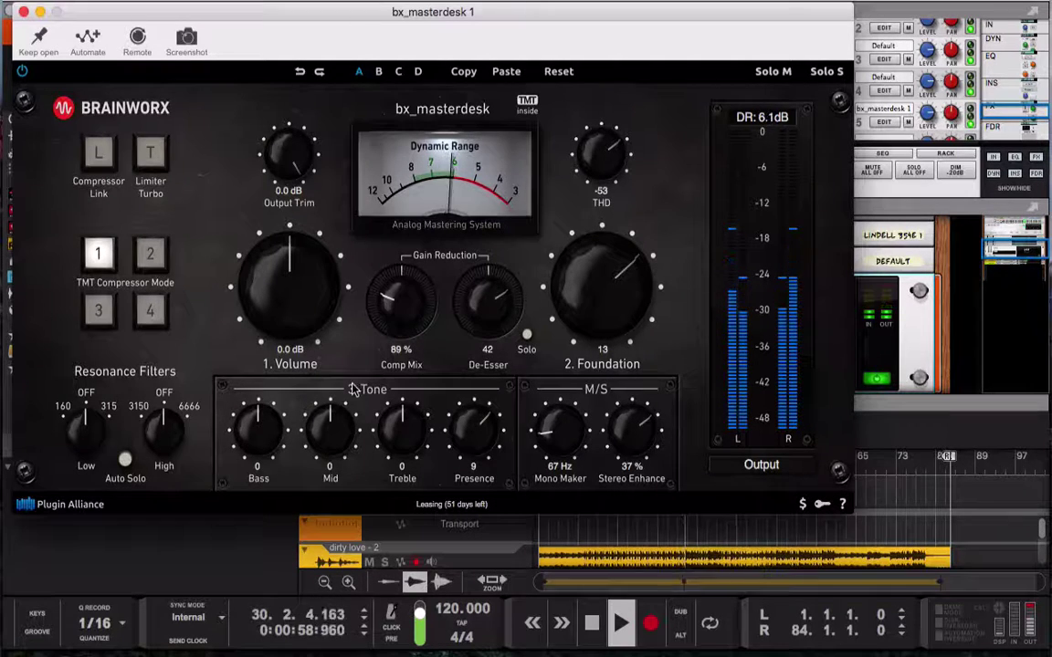
drag(328, 431, 330, 420)
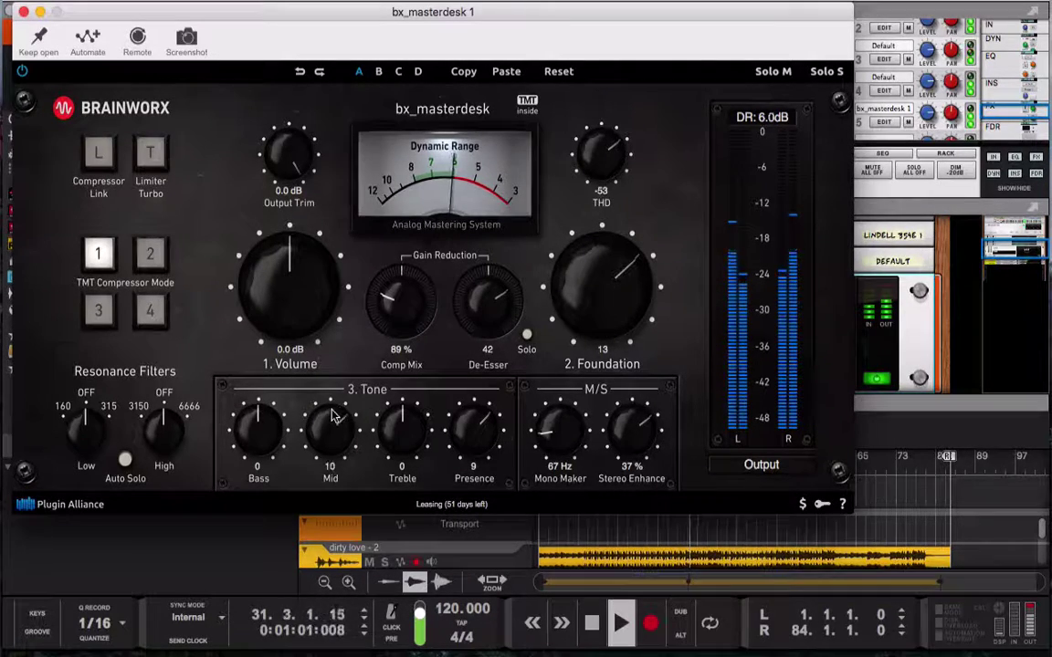
drag(401, 430, 346, 421)
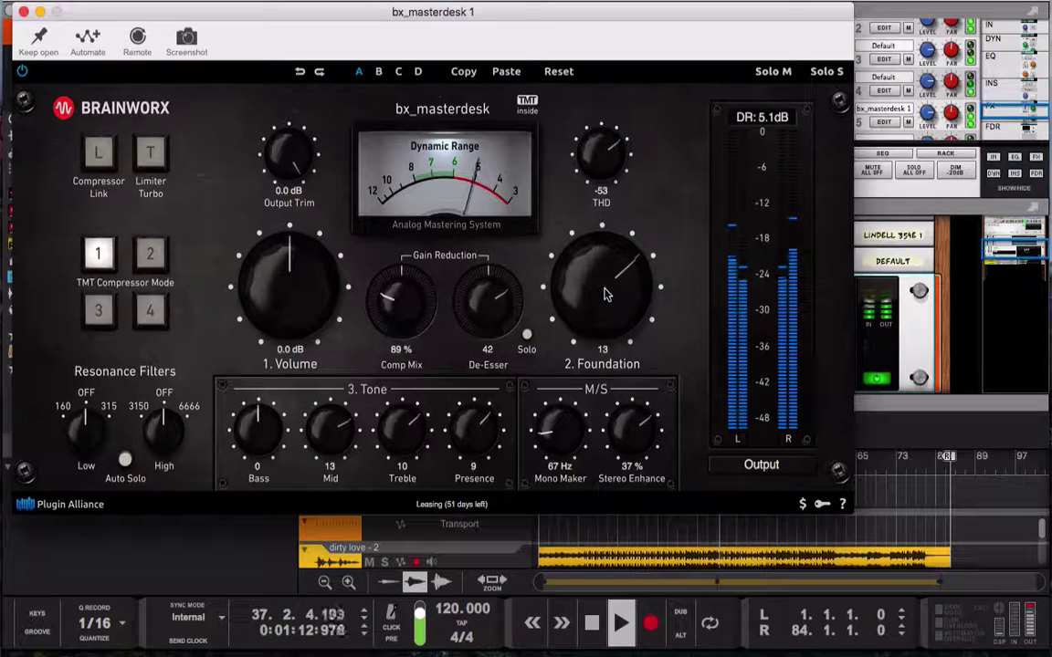
Readjust bx_masterdesk's Foundation to 23 and set the Output Trim to -0.6 dB.
drag(603, 294, 604, 306)
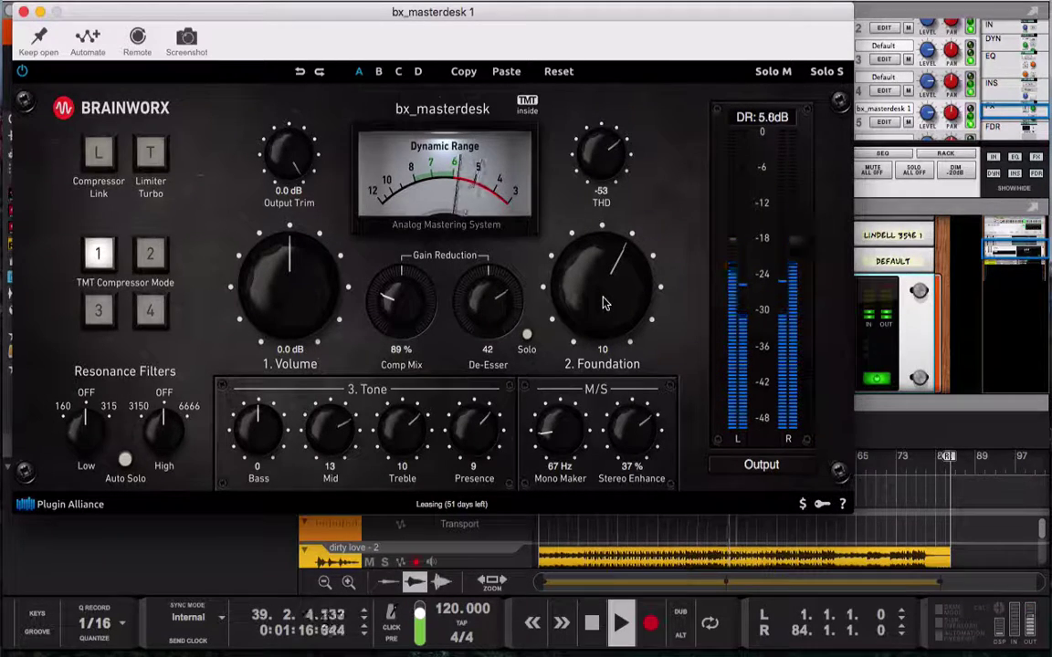
mouse_move(603, 303)
mouse_down()
mouse_move(603, 269)
mouse_move(603, 297)
mouse_up()
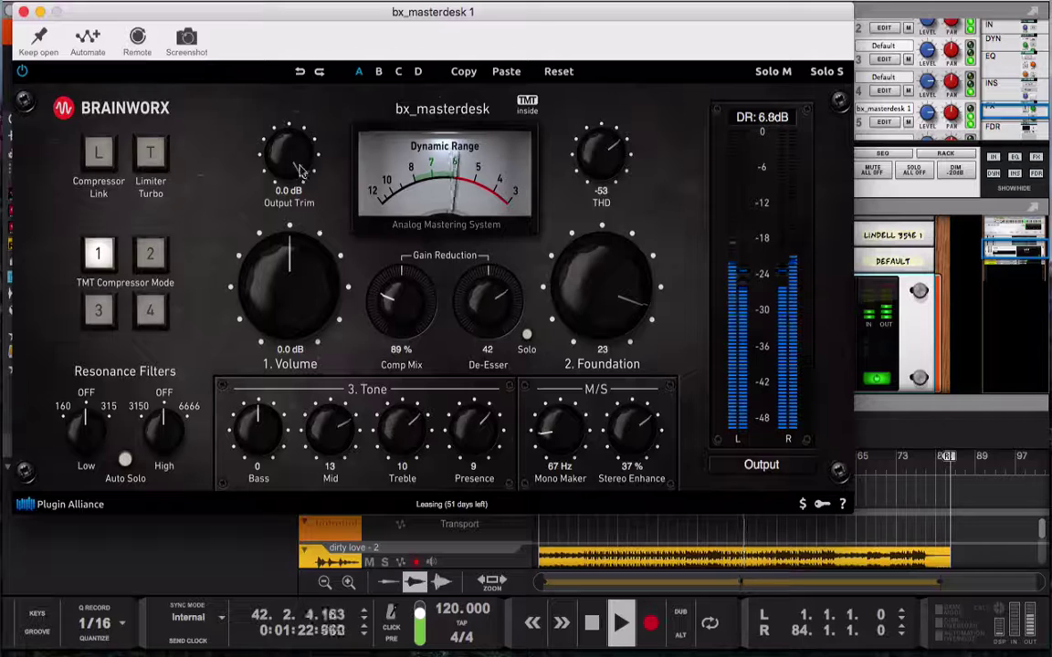
drag(301, 169, 292, 168)
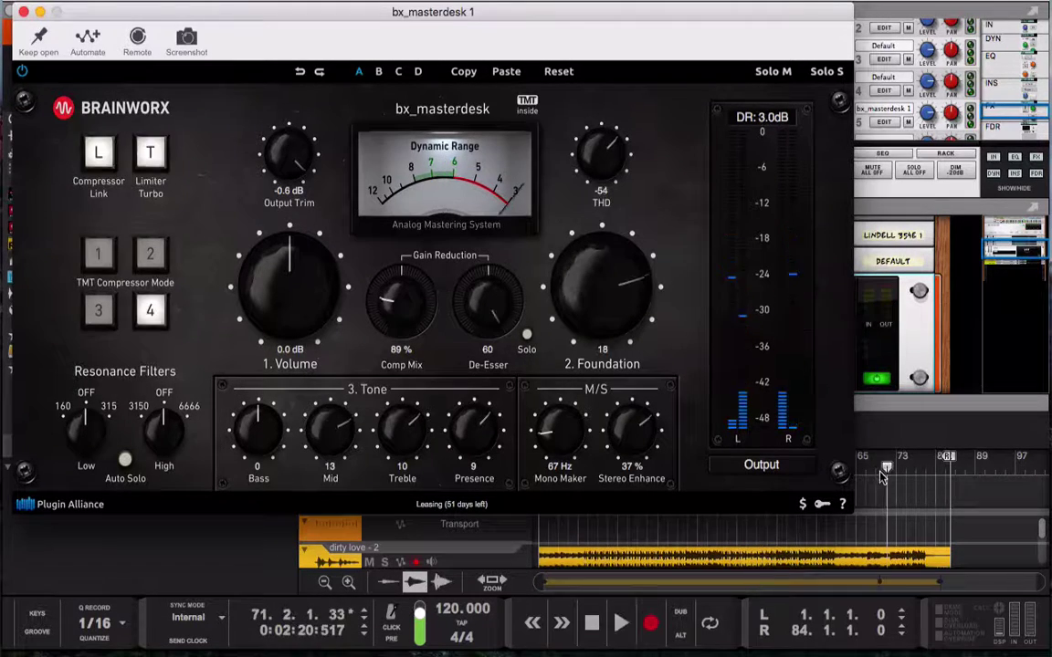
Move the song position back to bar 34 and close bx_masterdesk's editor.
drag(887, 468, 703, 479)
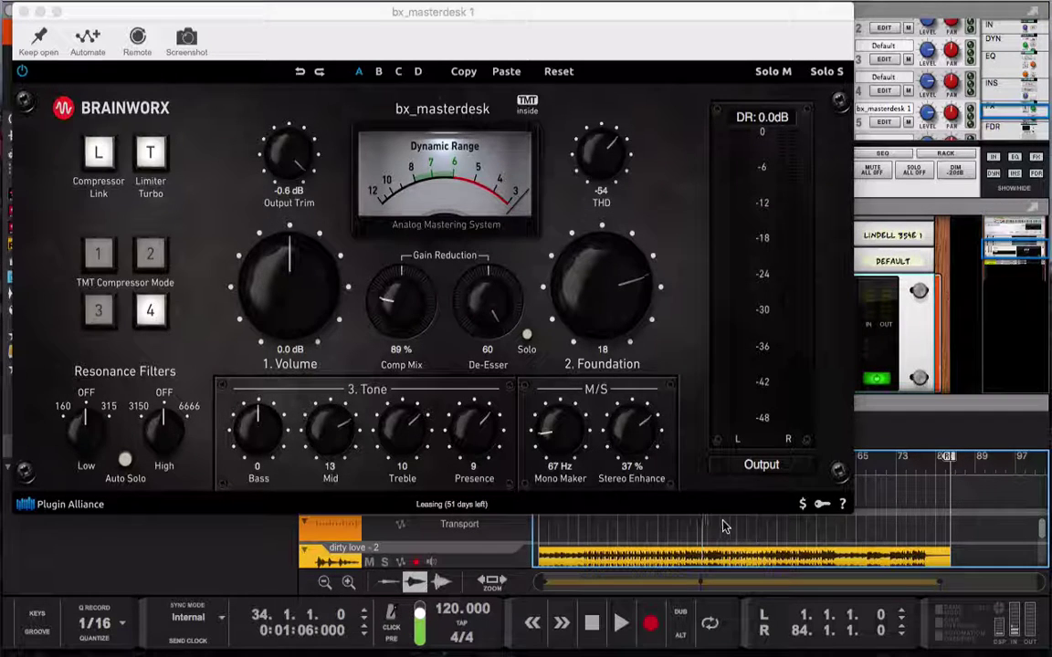
click(23, 12)
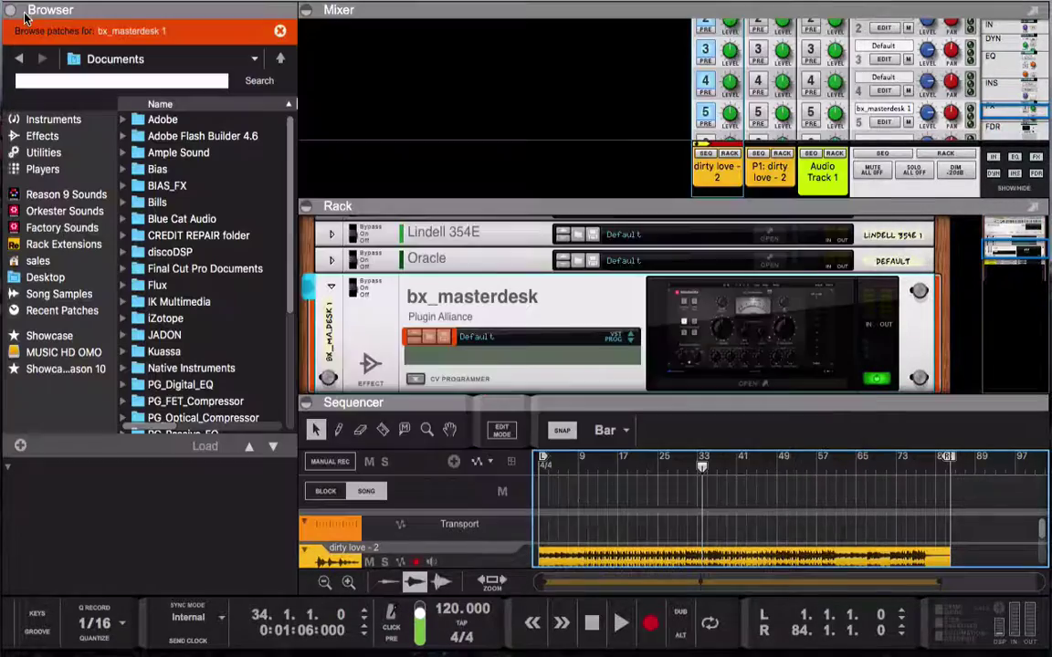